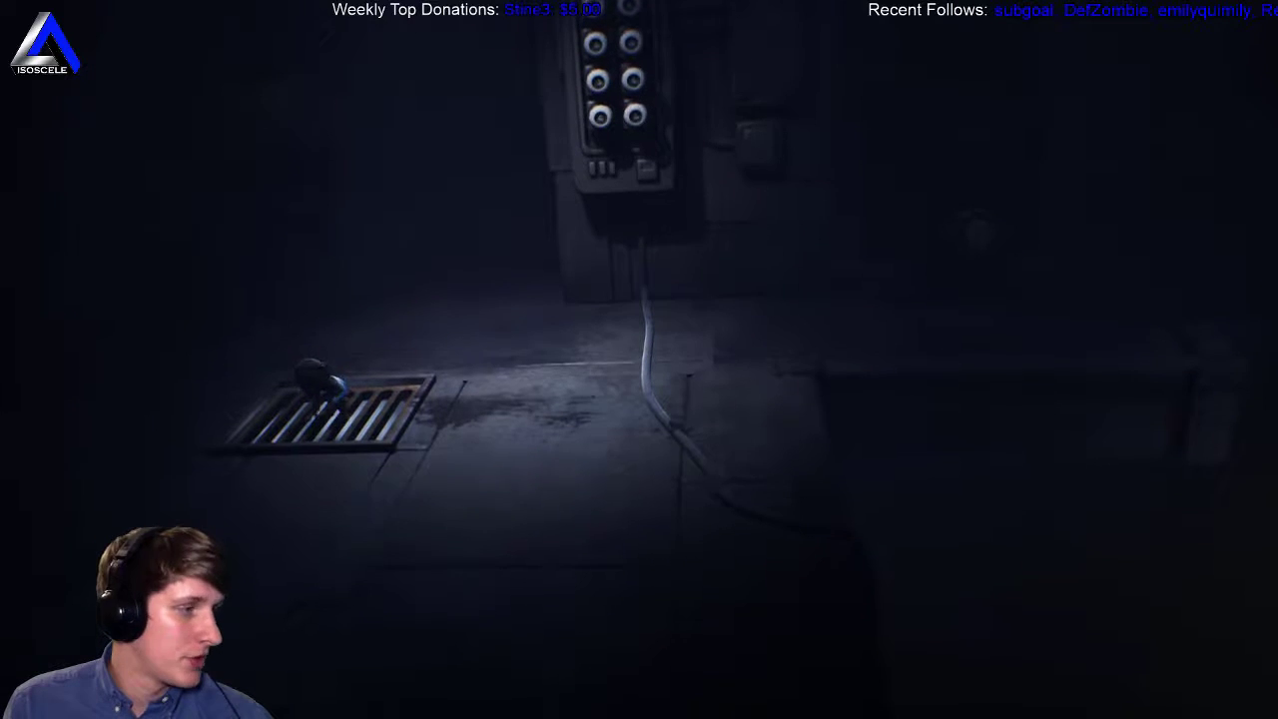
{"action": "key", "text": "d"}
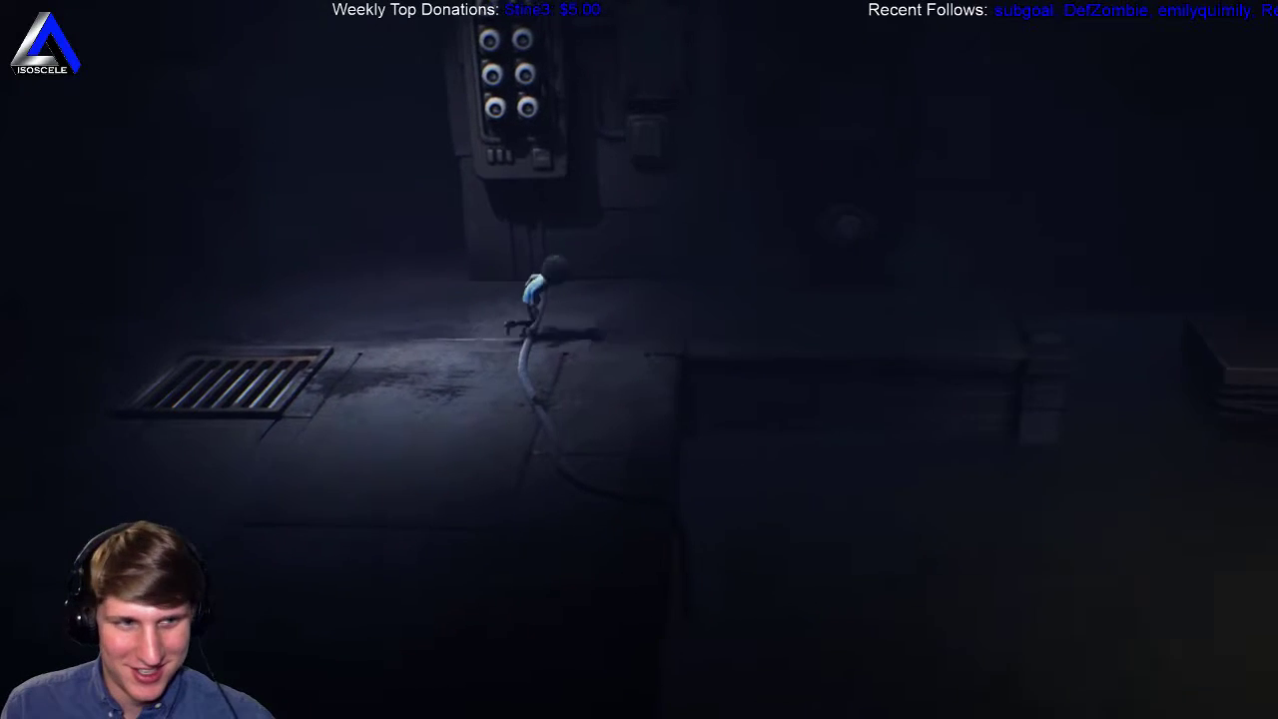
{"action": "key", "text": "d"}
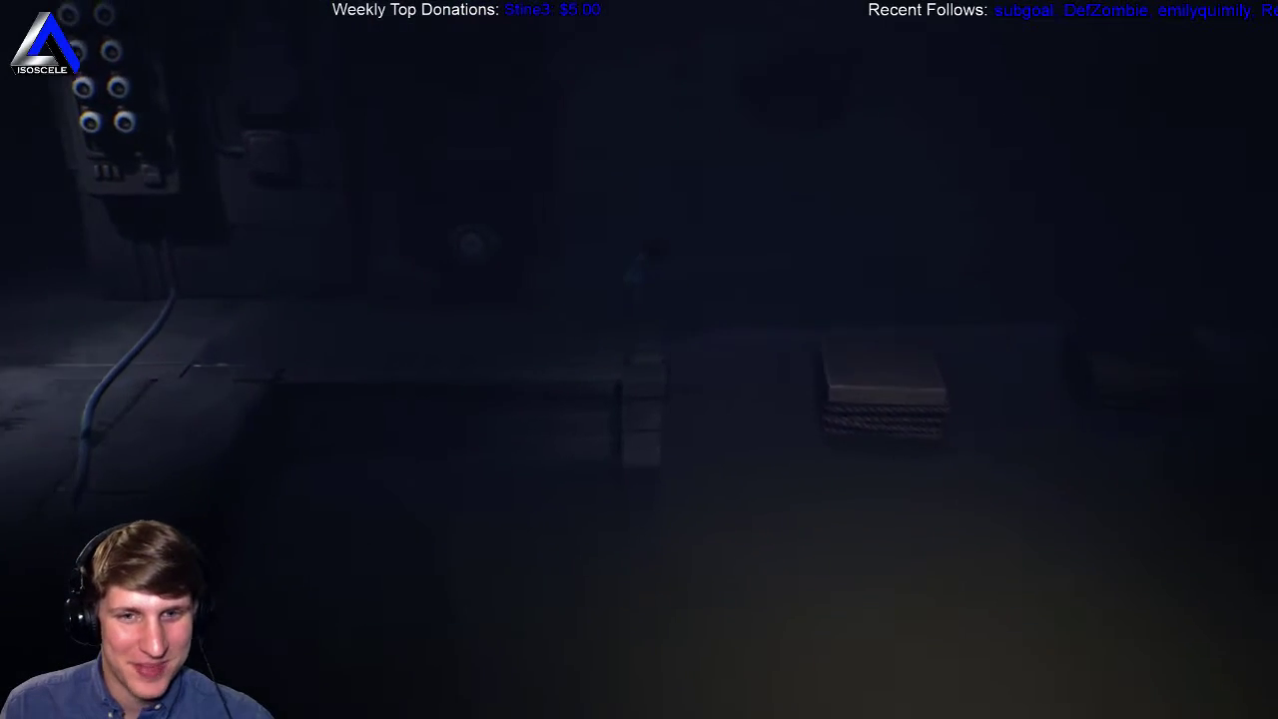
{"action": "key", "text": "d"}
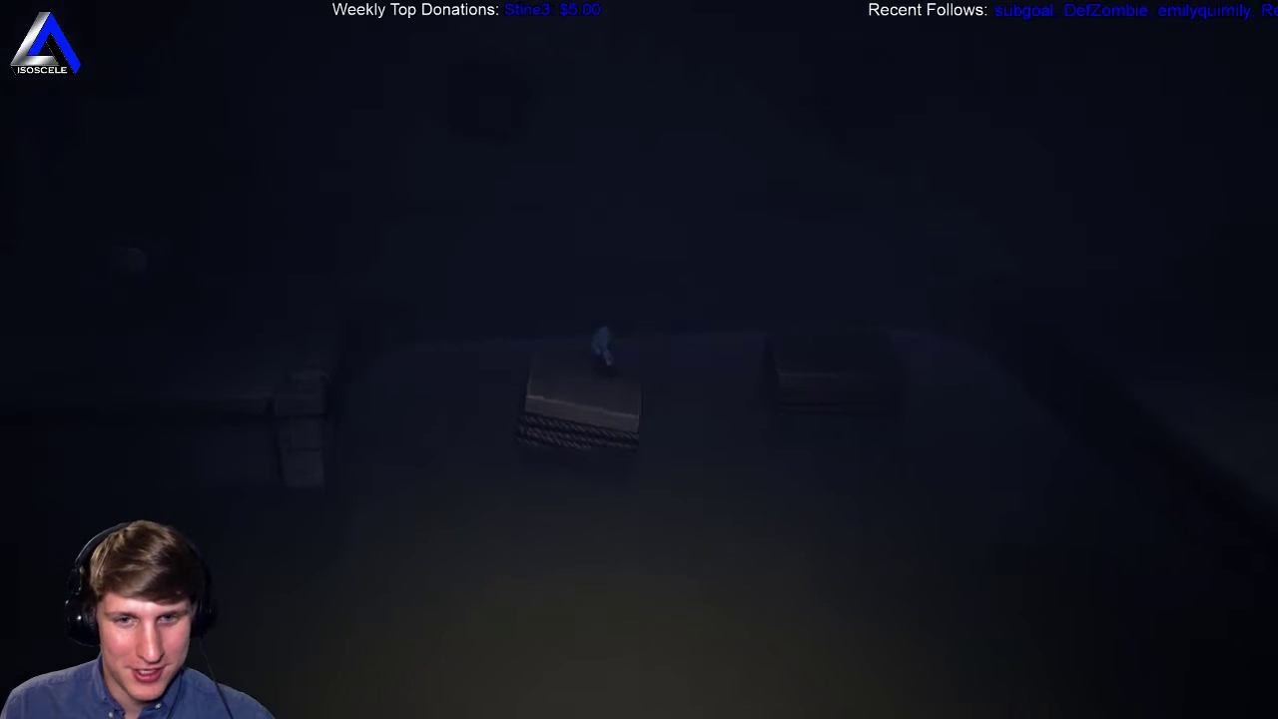
{"action": "key", "text": "d"}
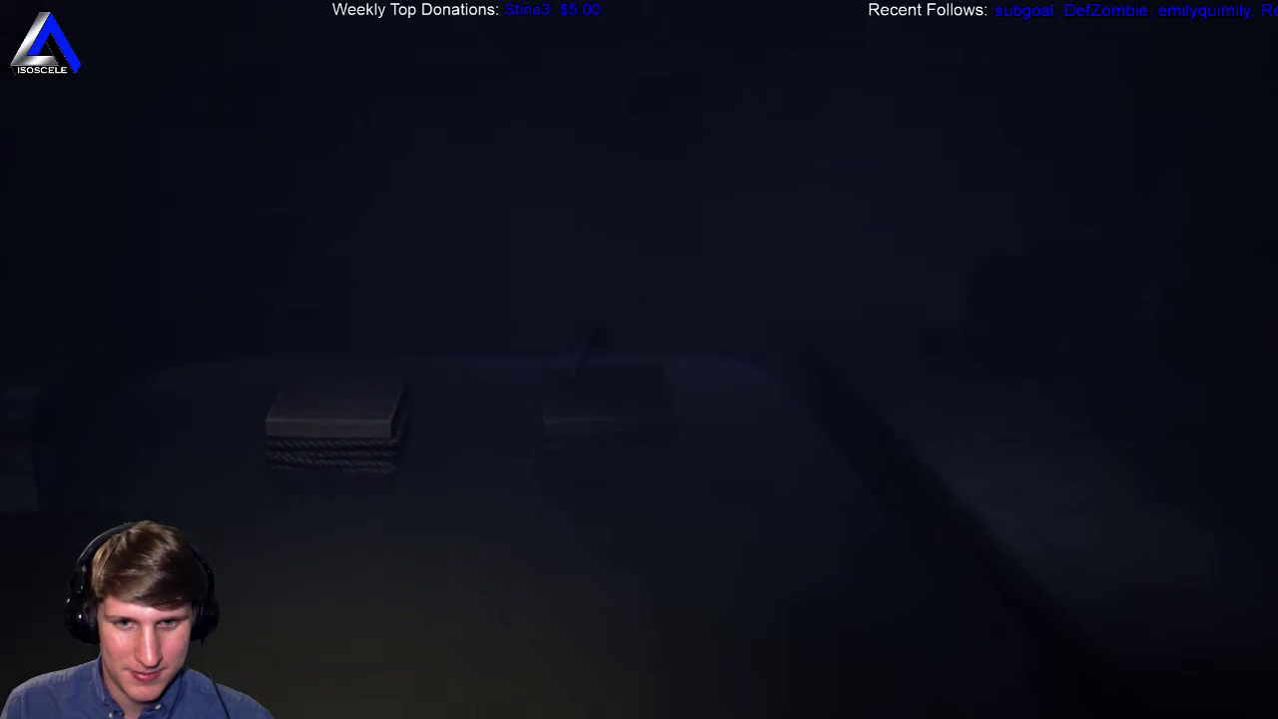
{"action": "key", "text": "d"}
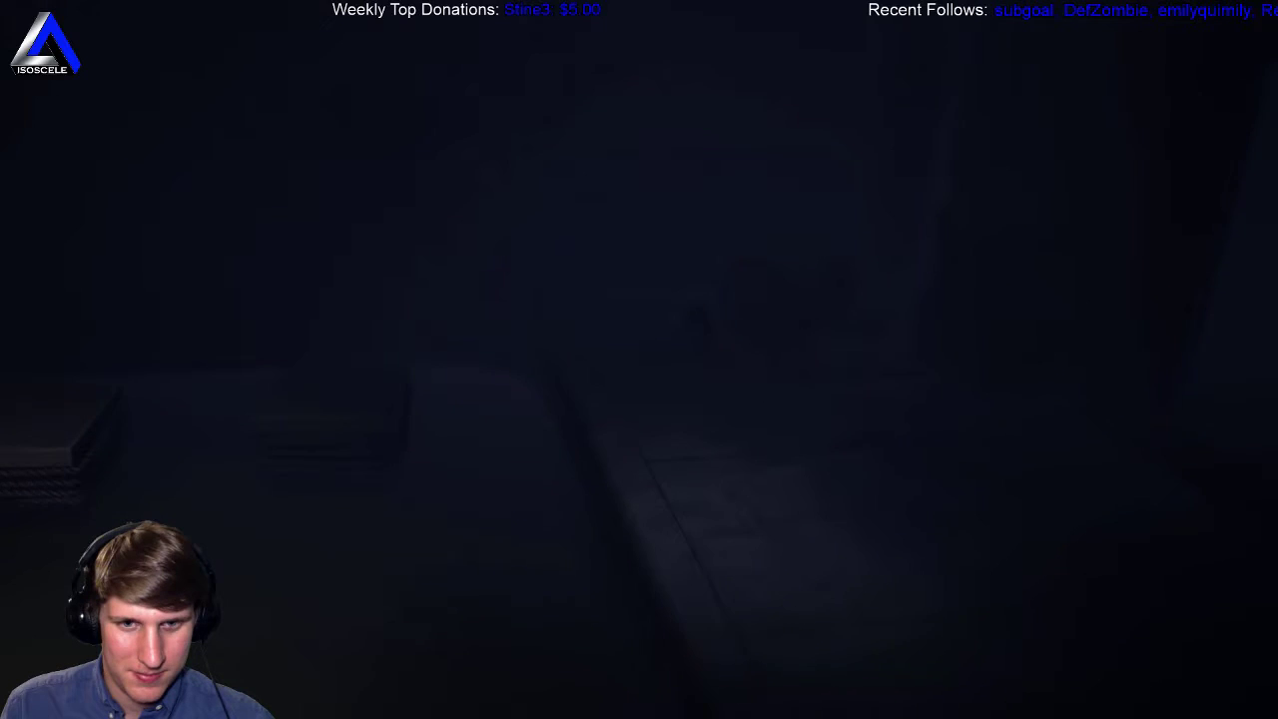
{"action": "key", "text": "d"}
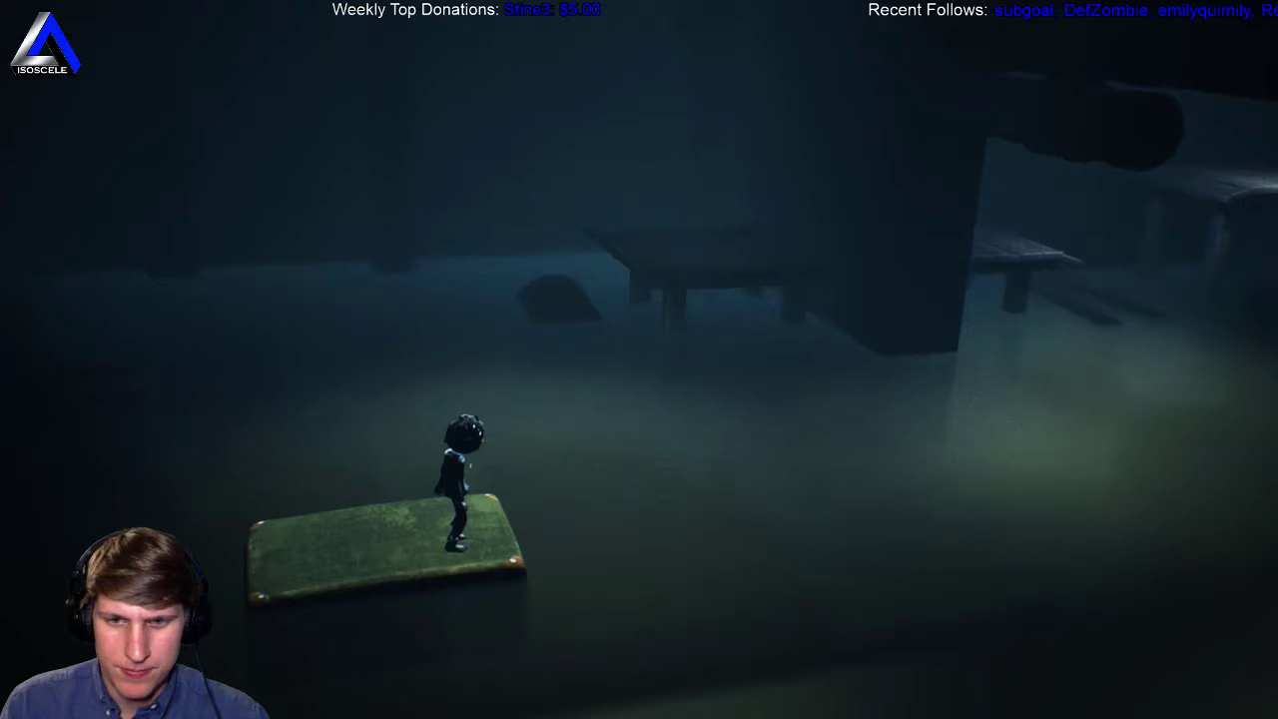
{"action": "key", "text": "space"}
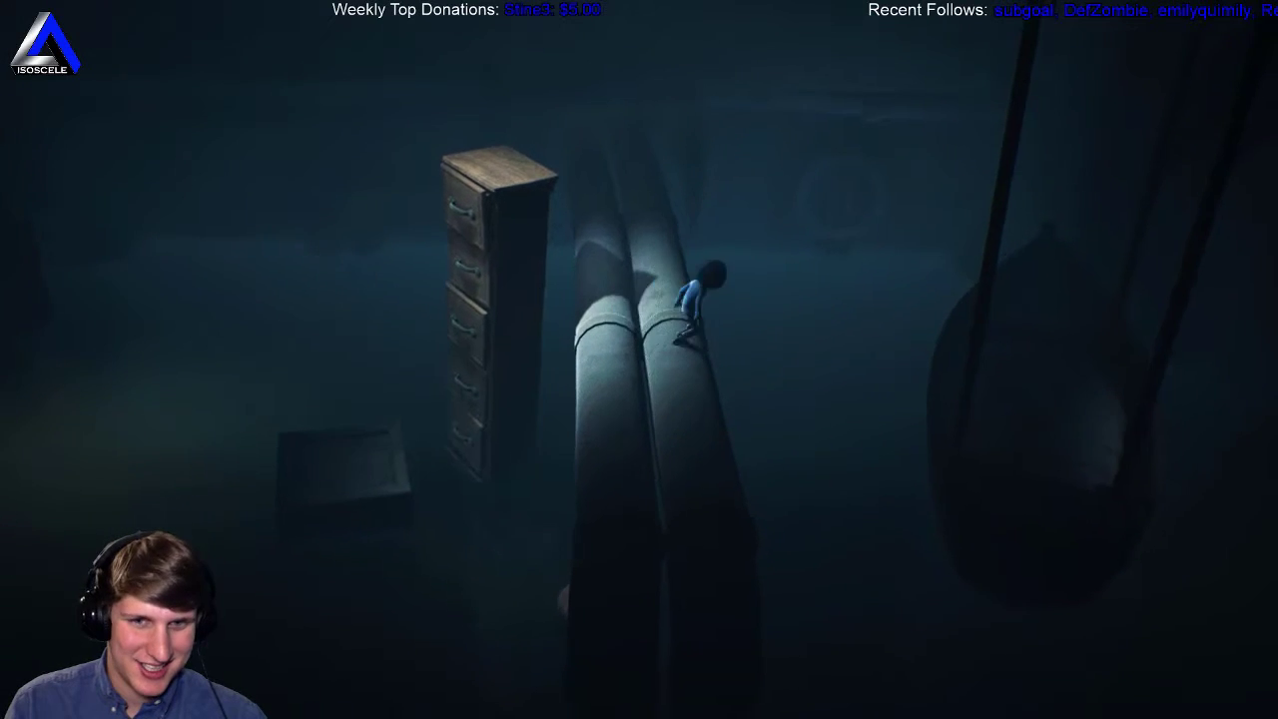
{"action": "key", "text": "space"}
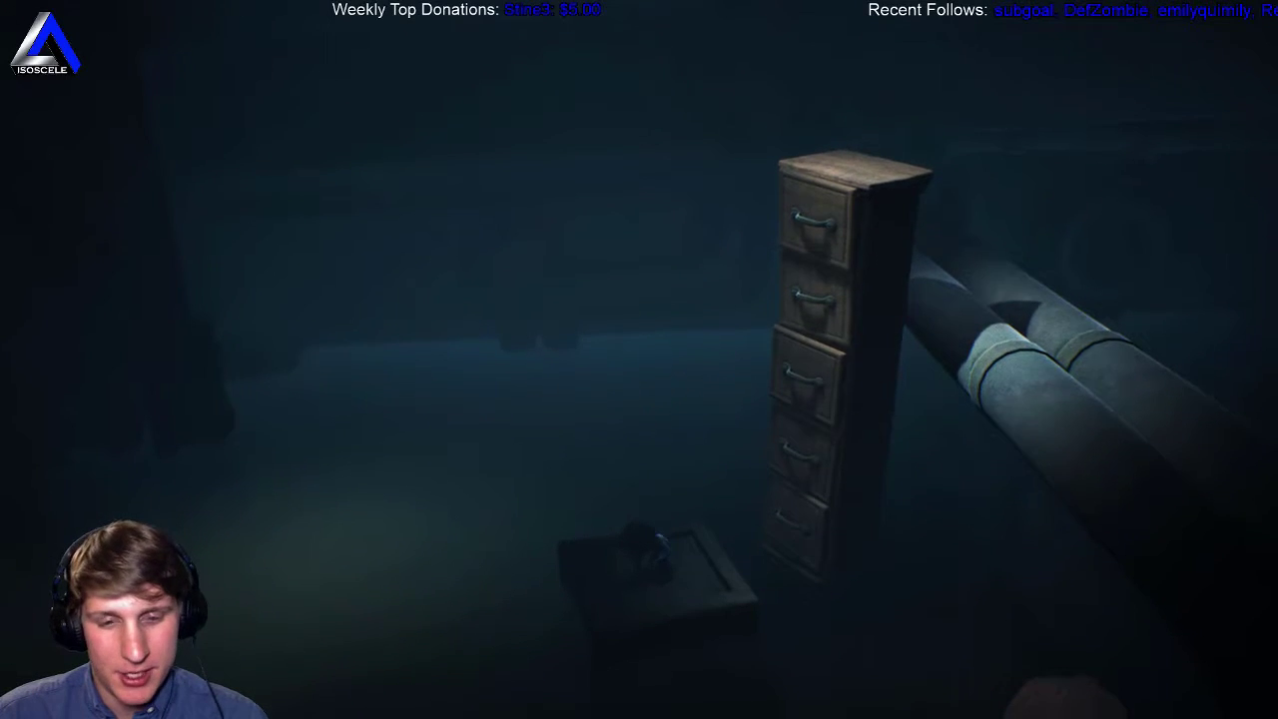
{"action": "key", "text": "d"}
{"action": "key", "text": "space"}
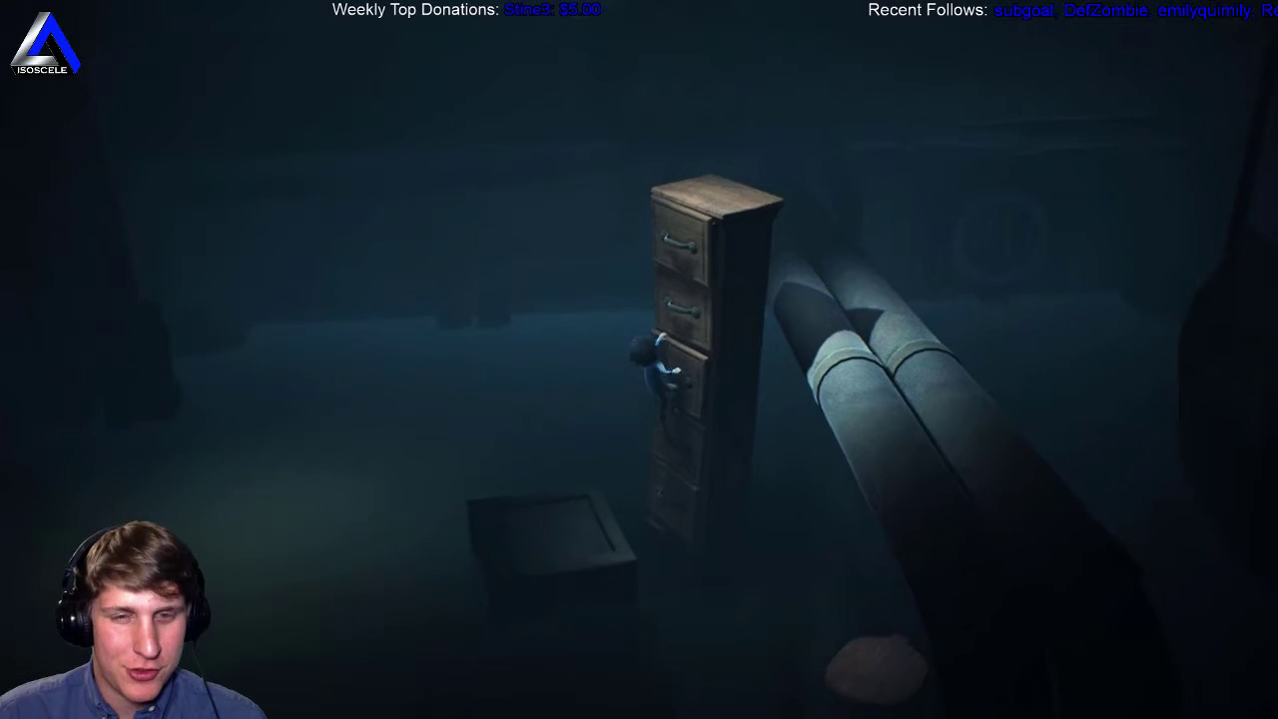
{"action": "key", "text": "w"}
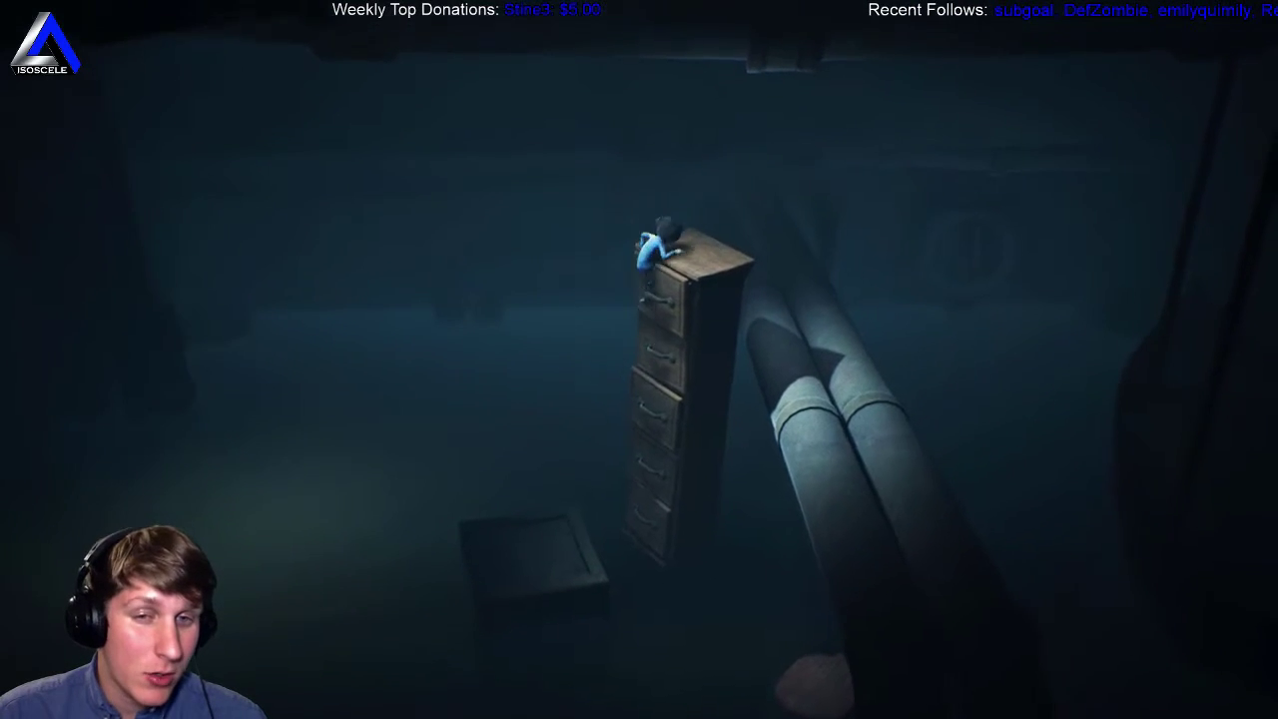
{"action": "key", "text": "space"}
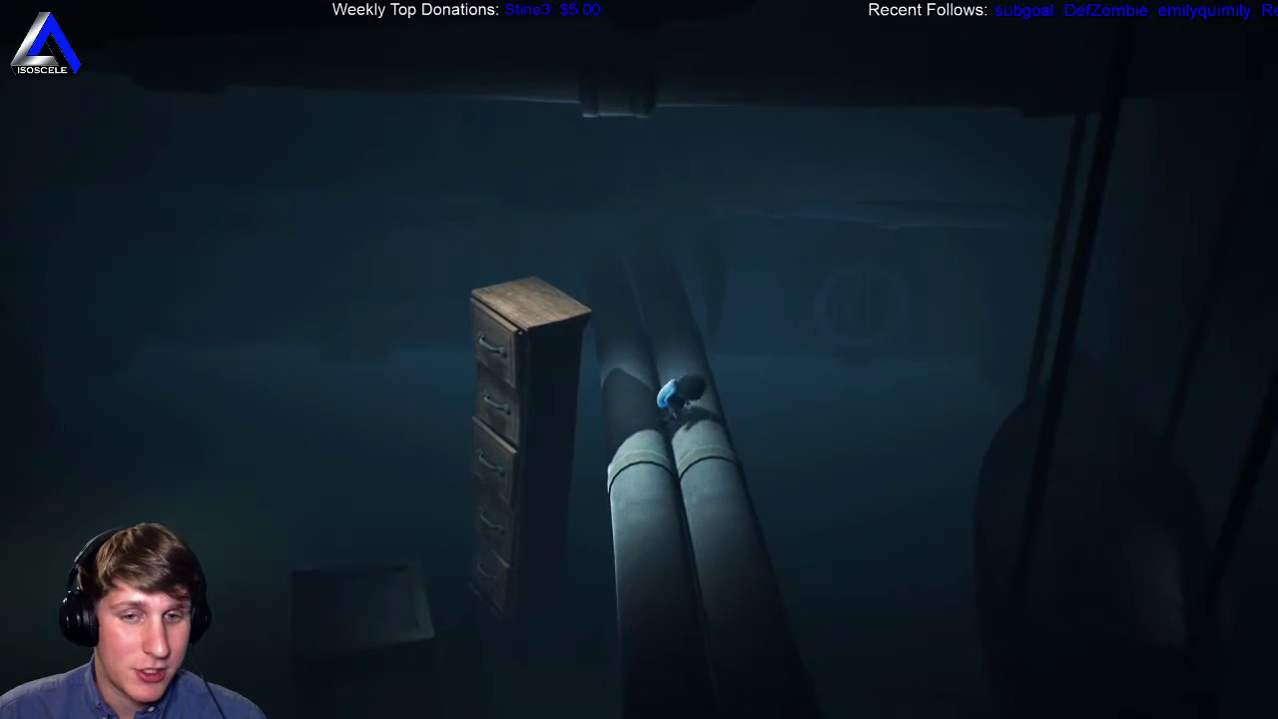
{"action": "key", "text": "space"}
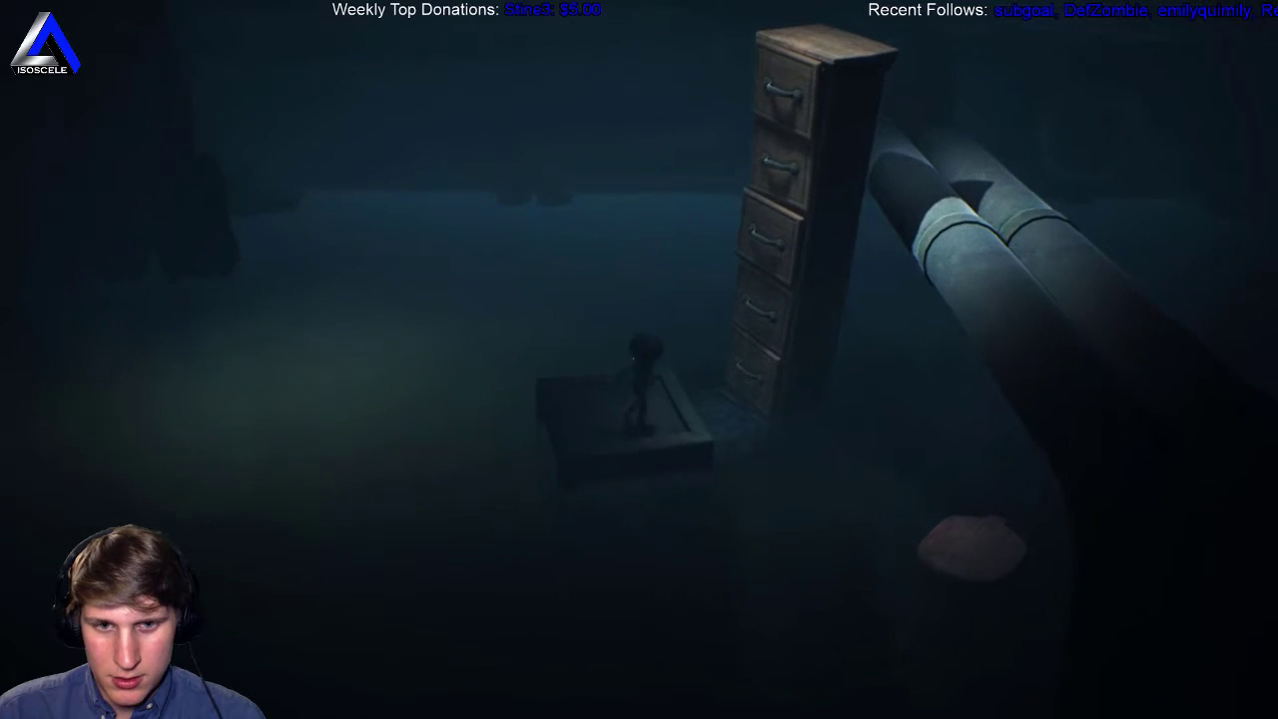
{"action": "key", "text": "space"}
{"action": "key", "text": "w"}
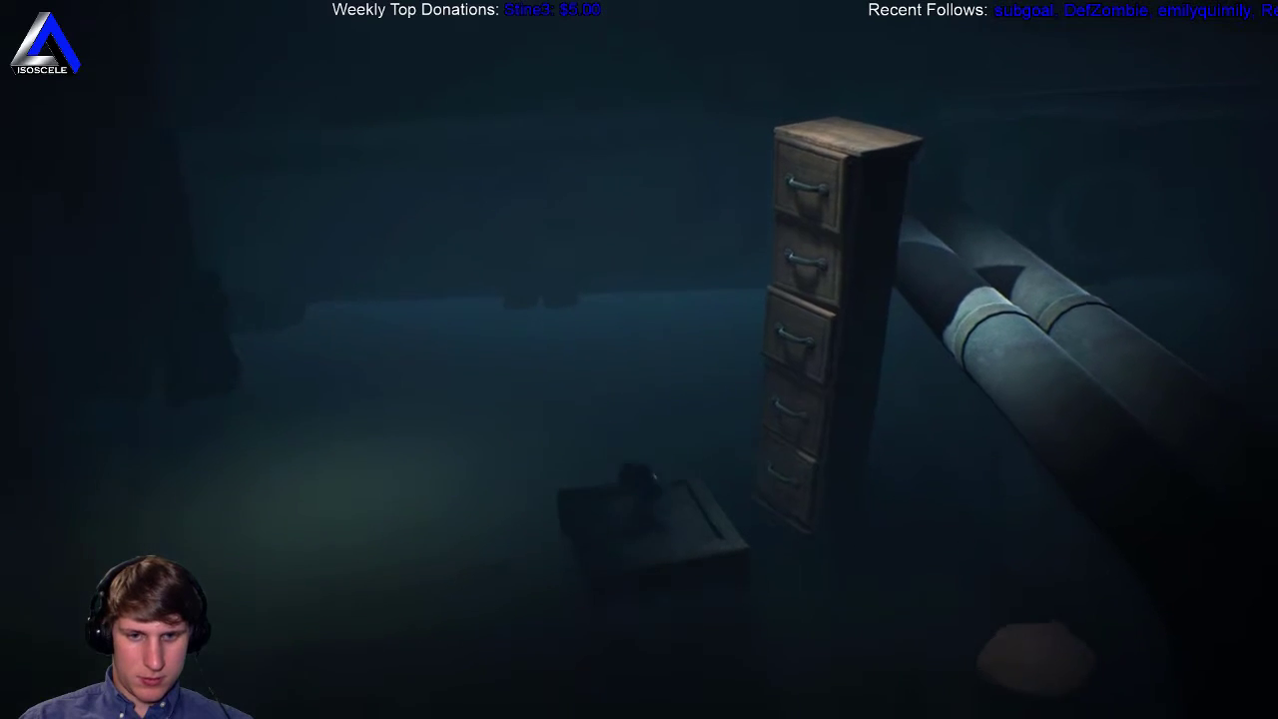
{"action": "key", "text": "space"}
{"action": "key", "text": "w"}
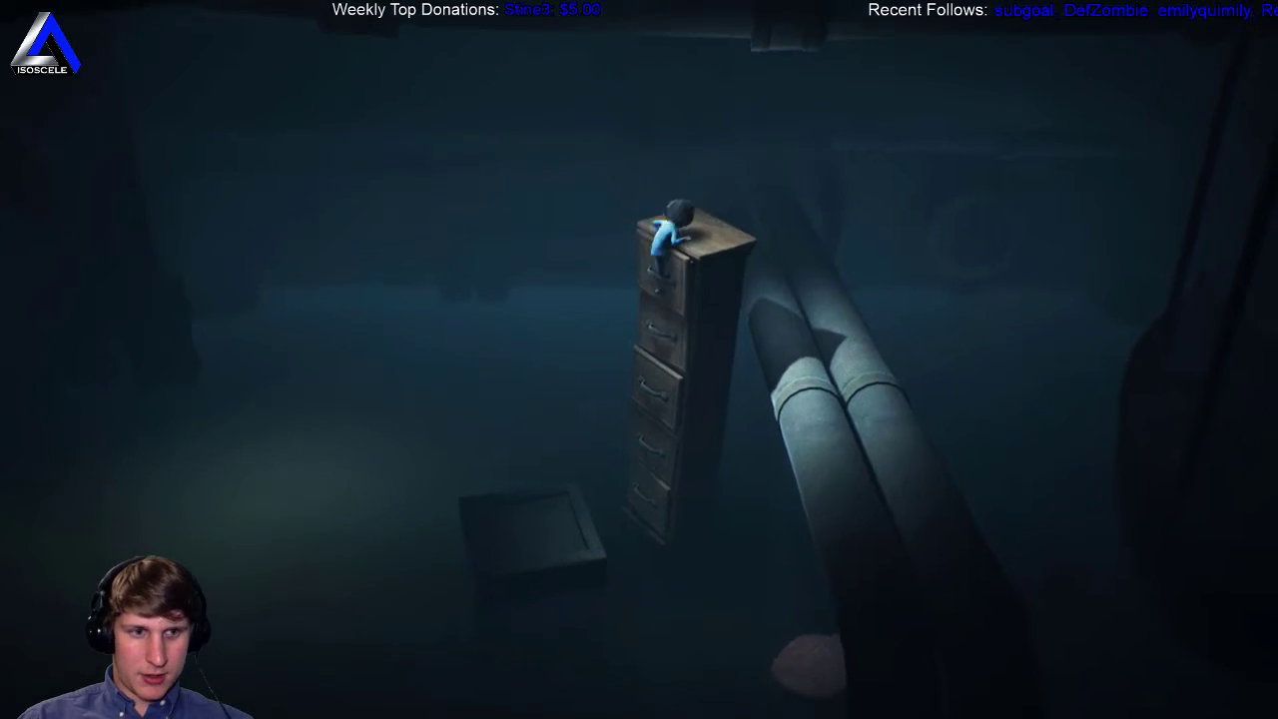
{"action": "key", "text": "d"}
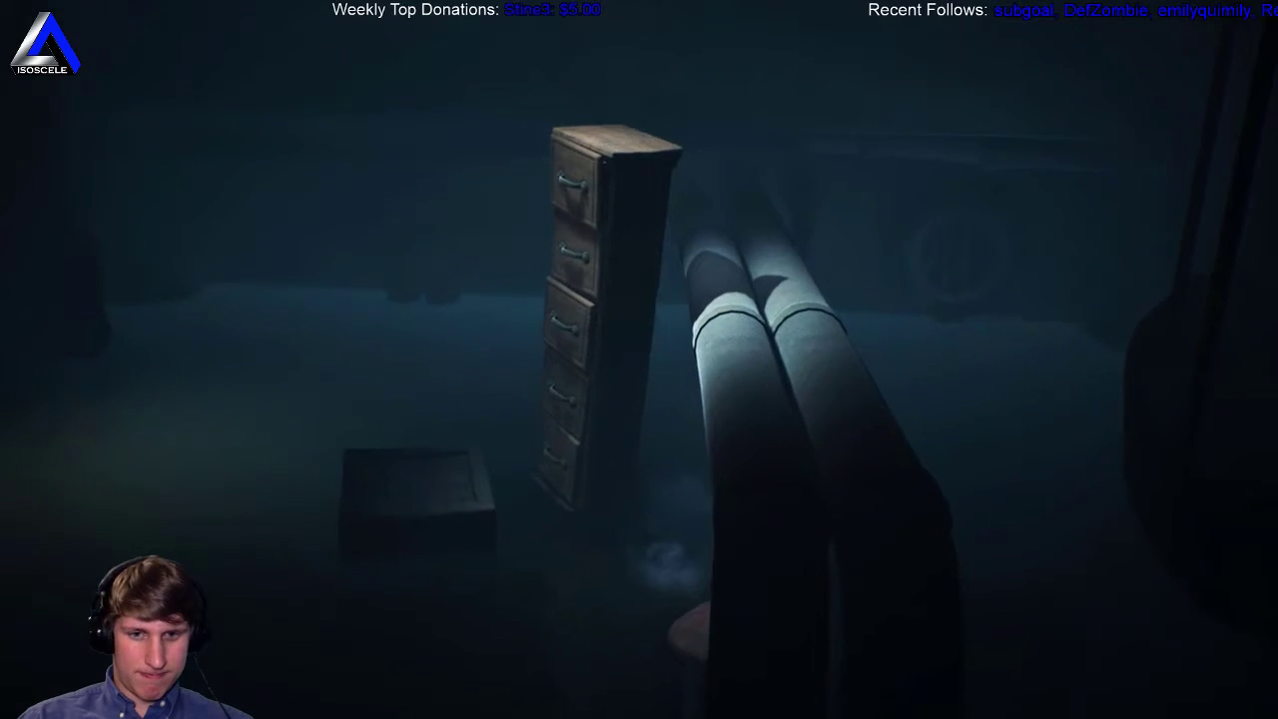
{"action": "key", "text": "a"}
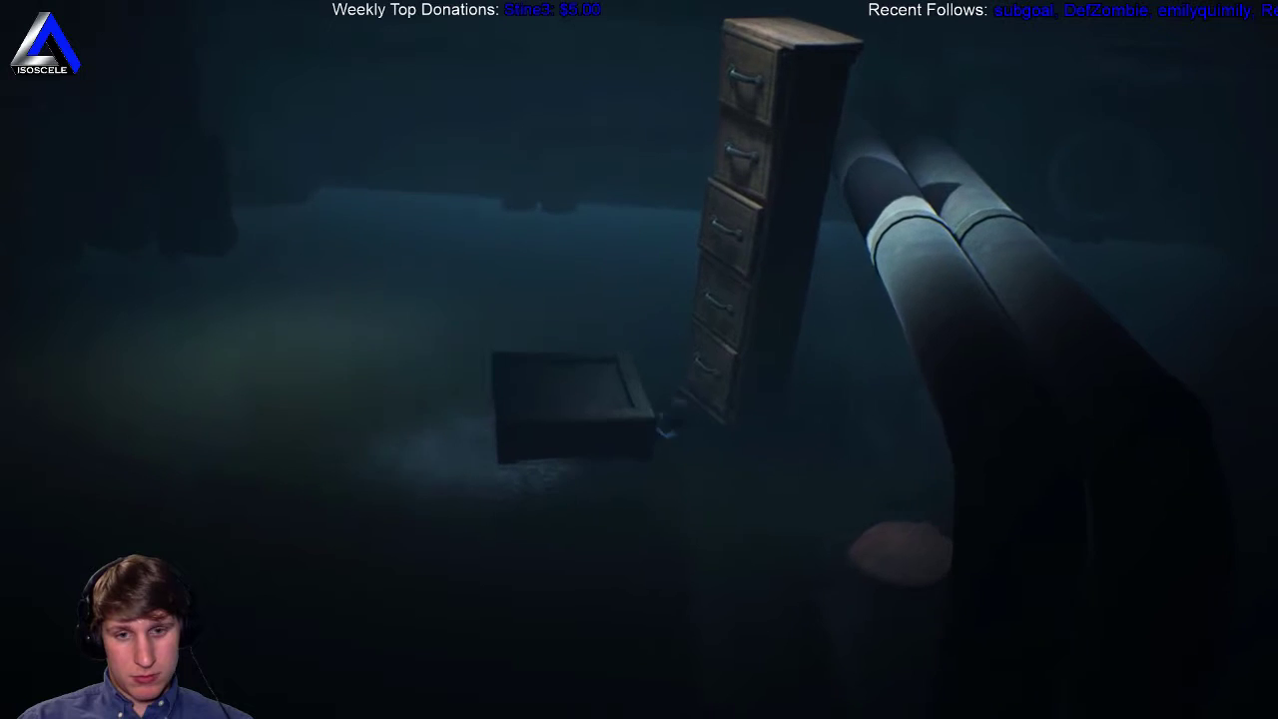
{"action": "key", "text": "a"}
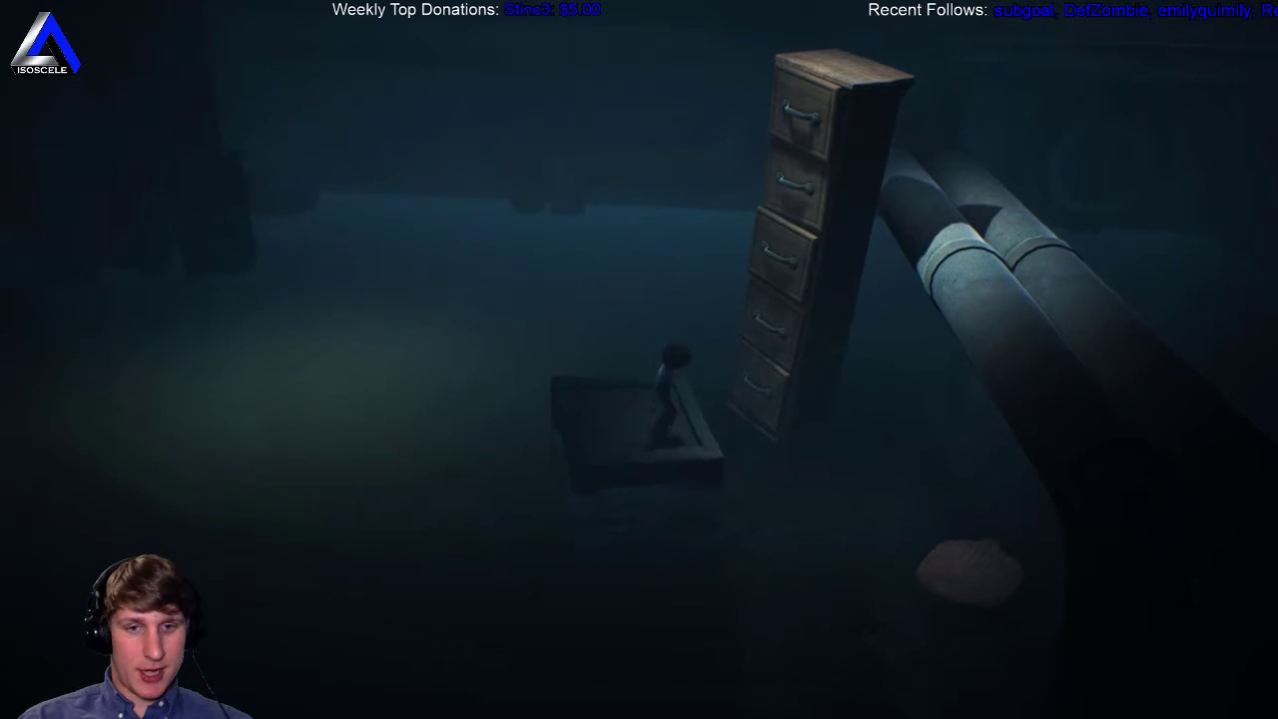
{"action": "key", "text": "d"}
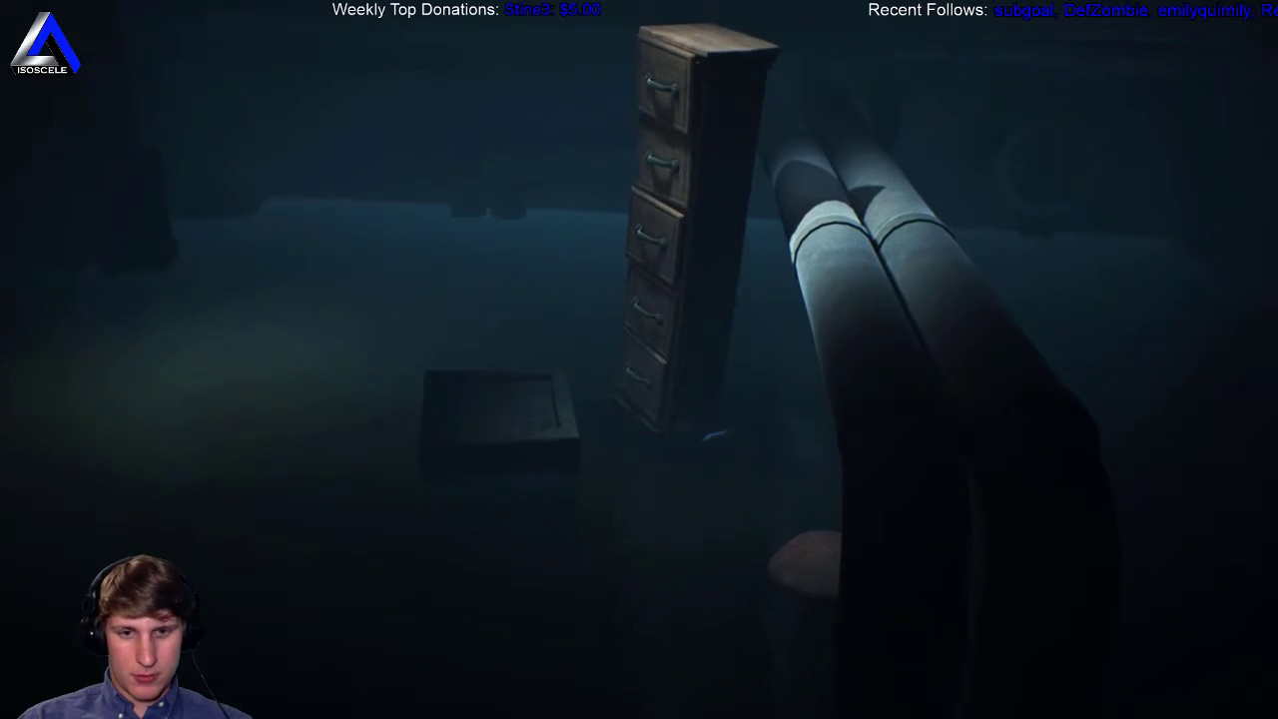
{"action": "key", "text": "a"}
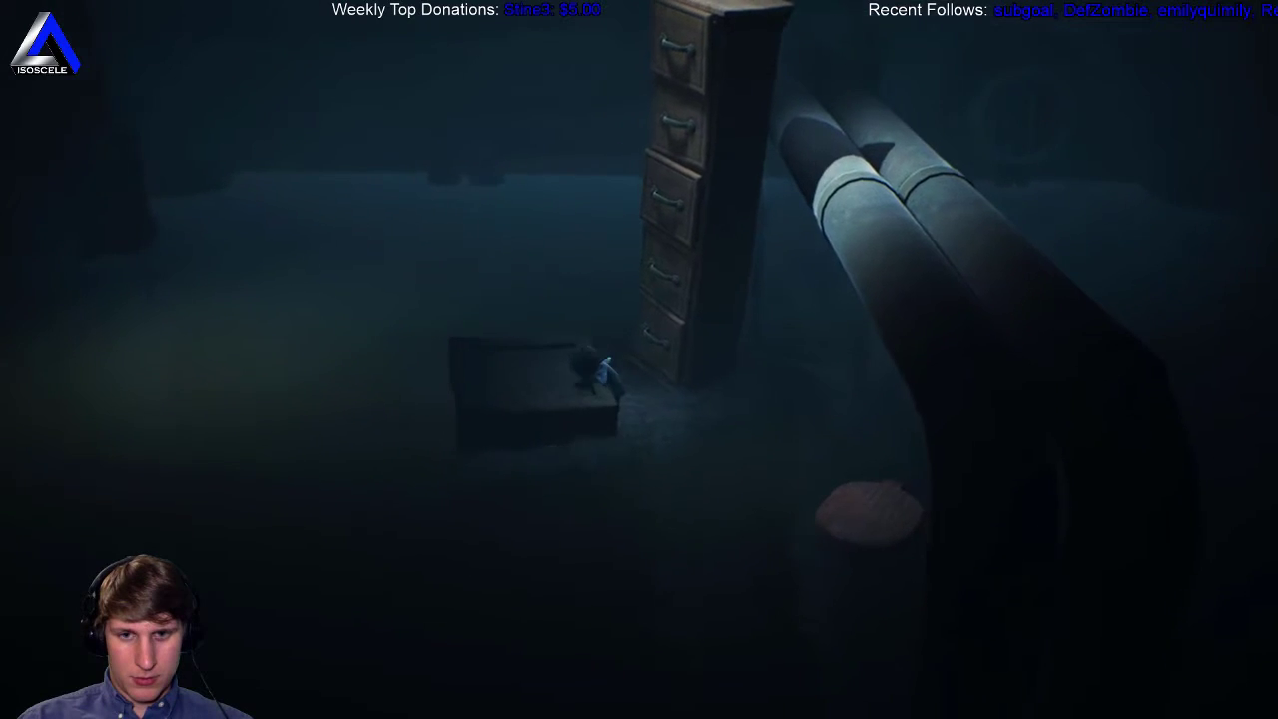
{"action": "key", "text": "d"}
{"action": "key", "text": "space"}
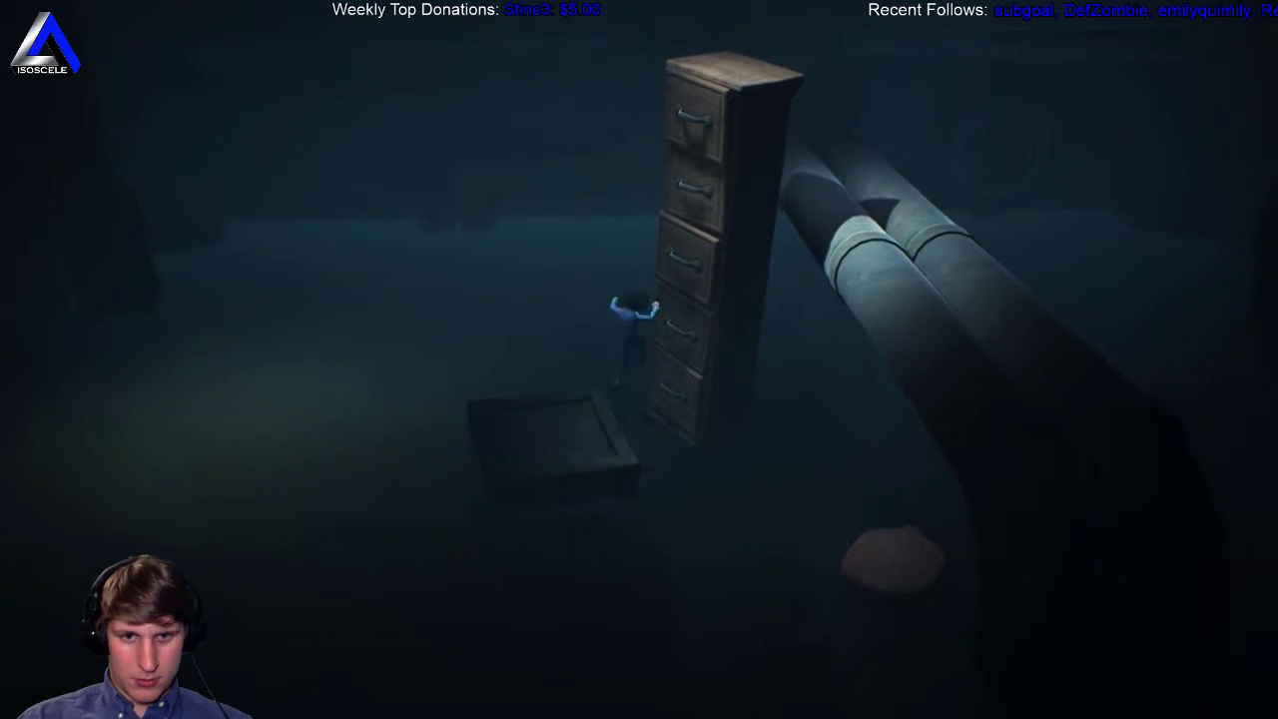
{"action": "key", "text": "w"}
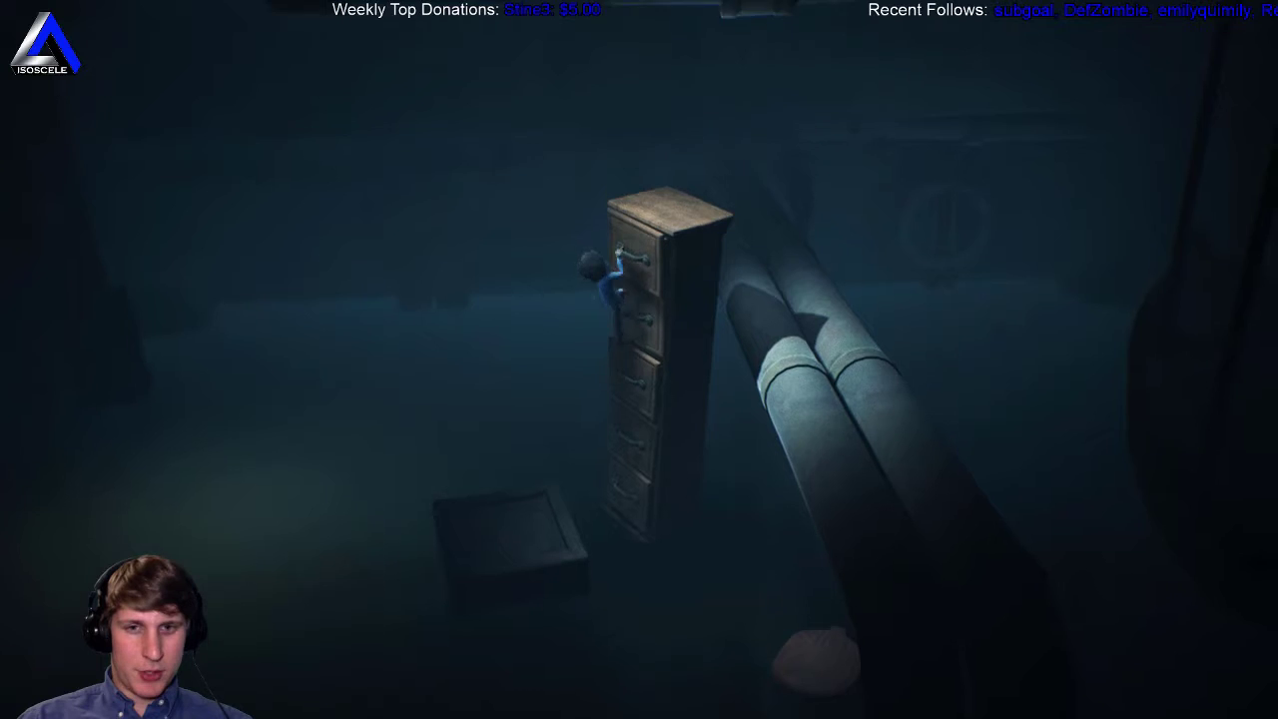
{"action": "key", "text": "w"}
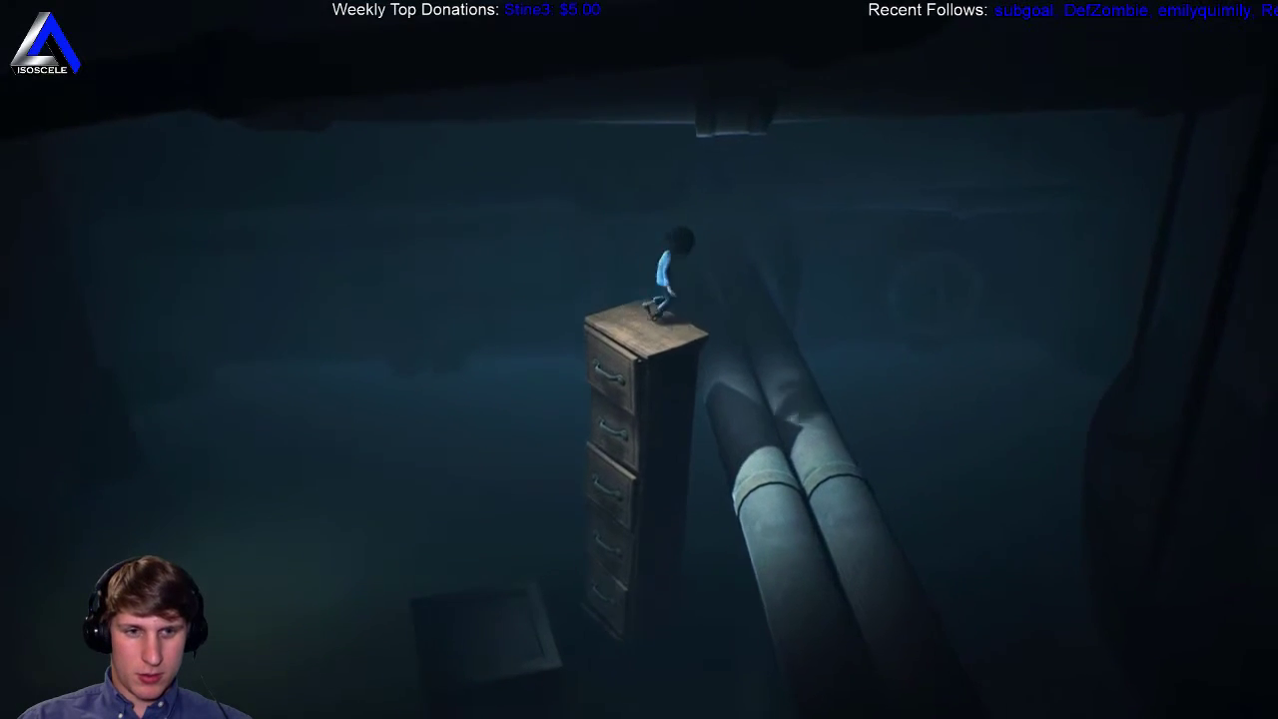
{"action": "key", "text": "d"}
{"action": "key", "text": "space"}
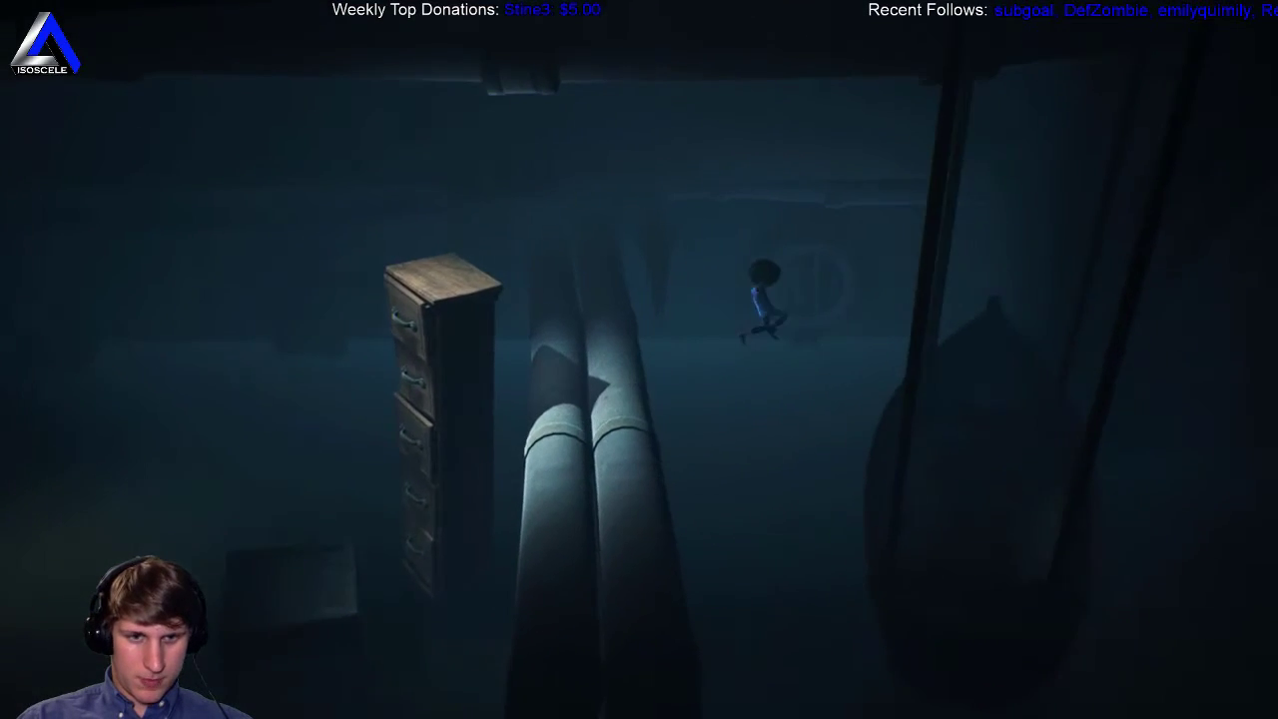
{"action": "key", "text": "d"}
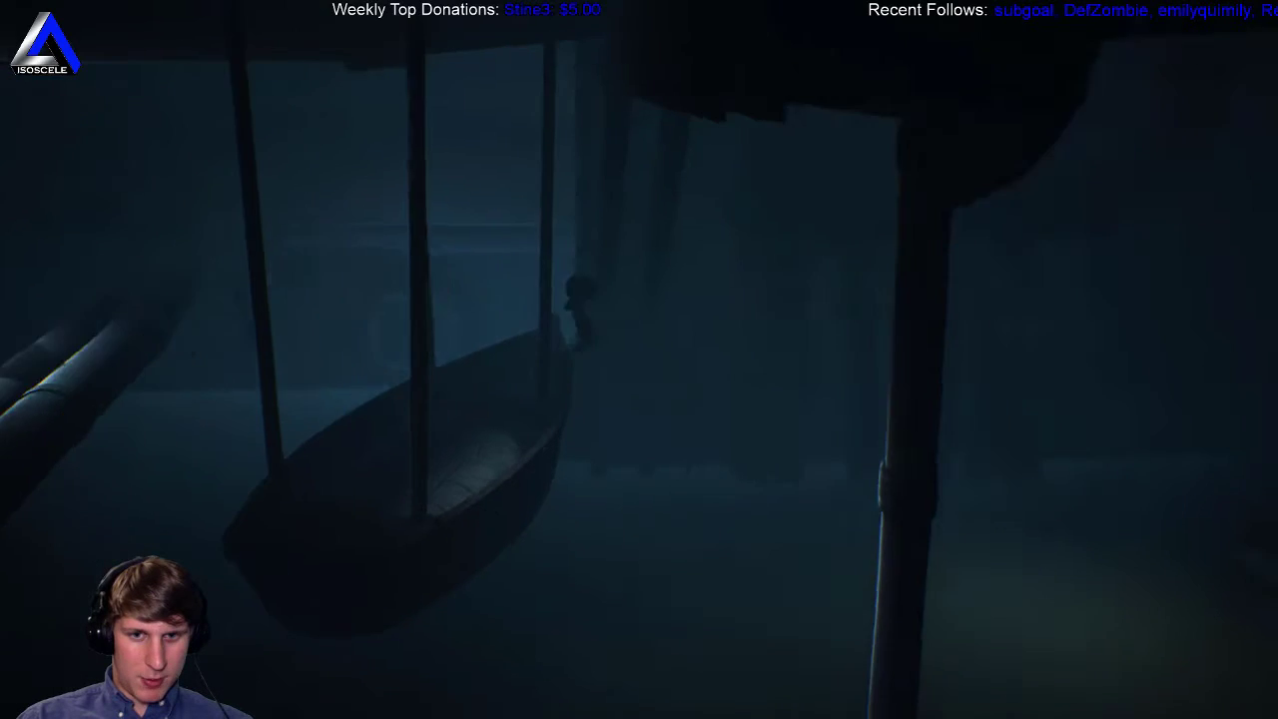
{"action": "key", "text": "d"}
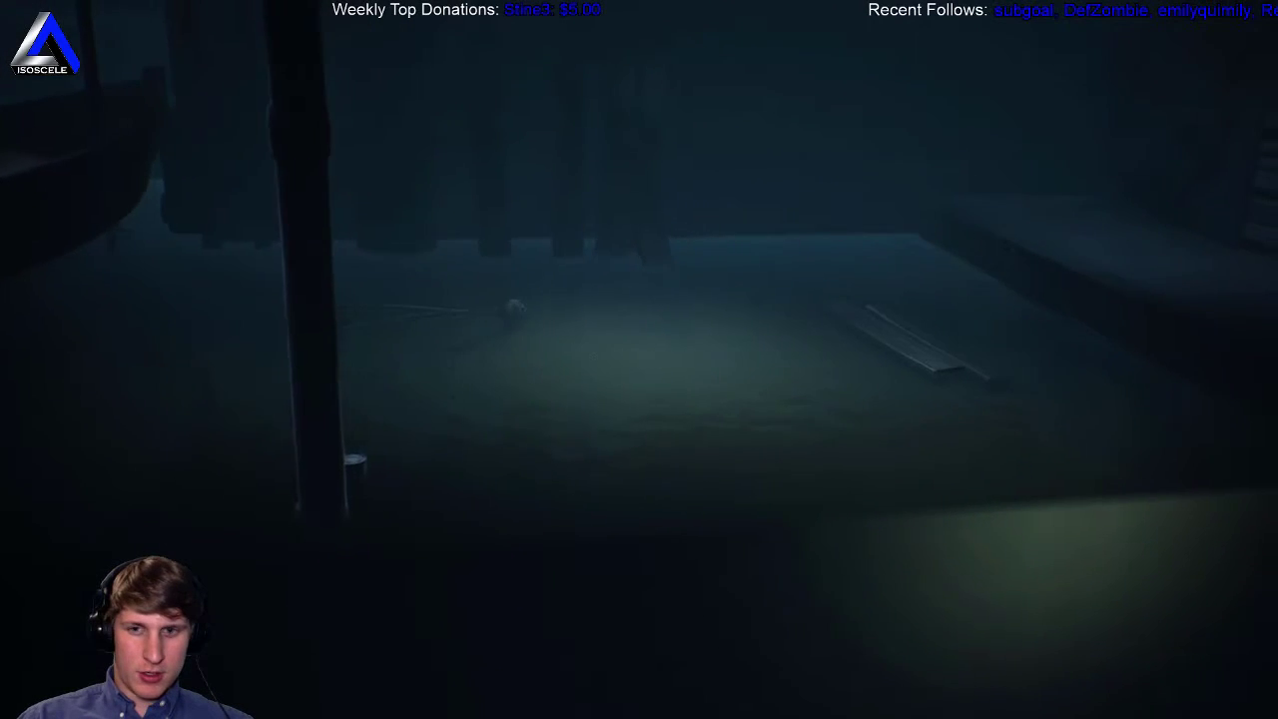
{"action": "key", "text": "d"}
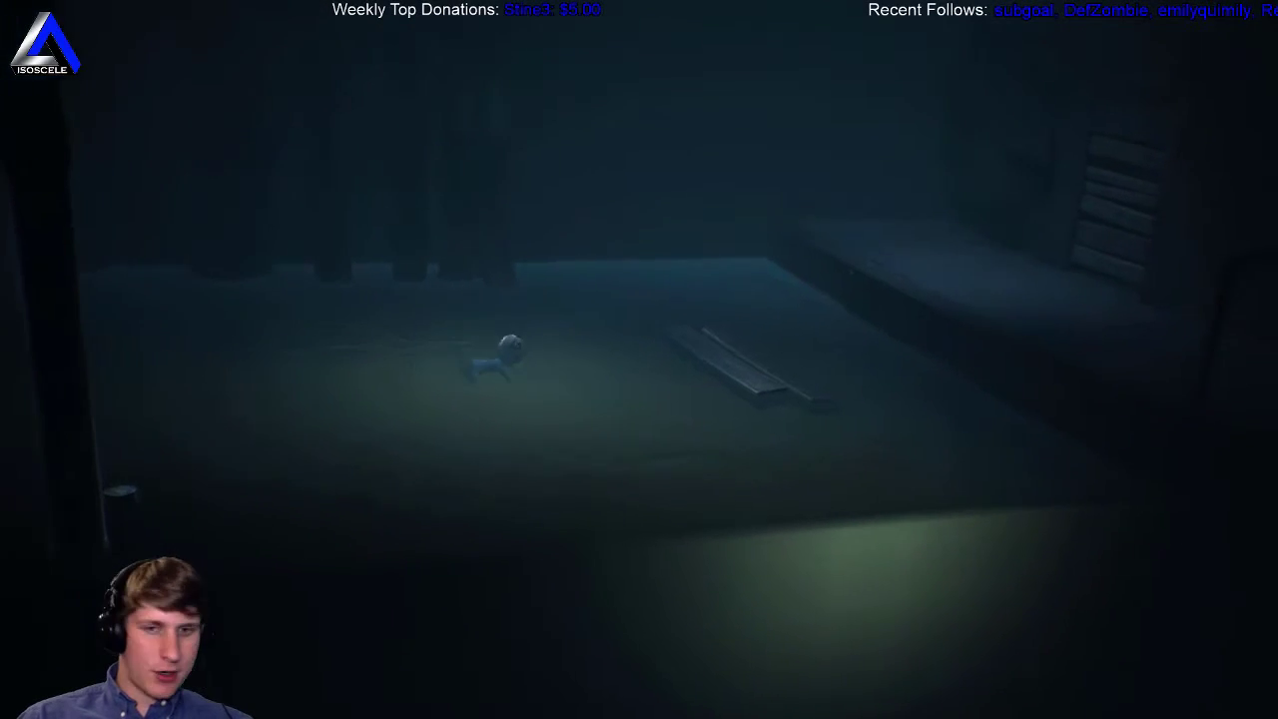
{"action": "key", "text": "d"}
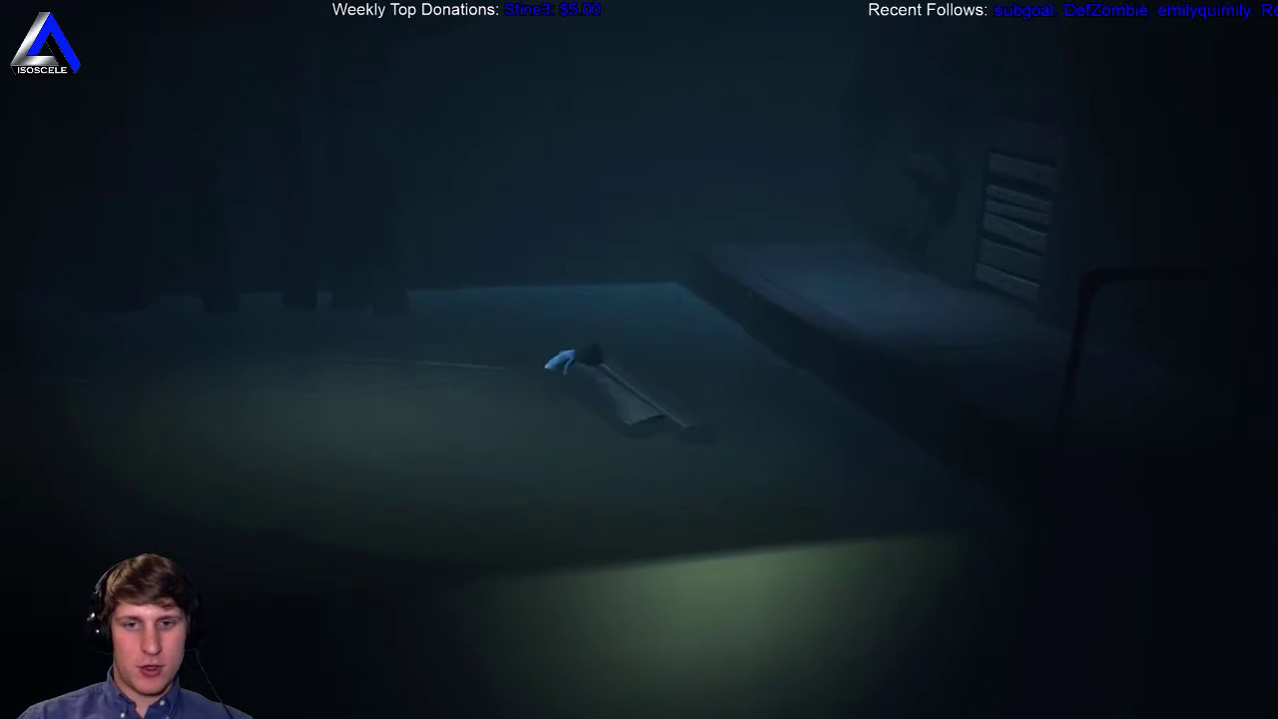
{"action": "key", "text": "d"}
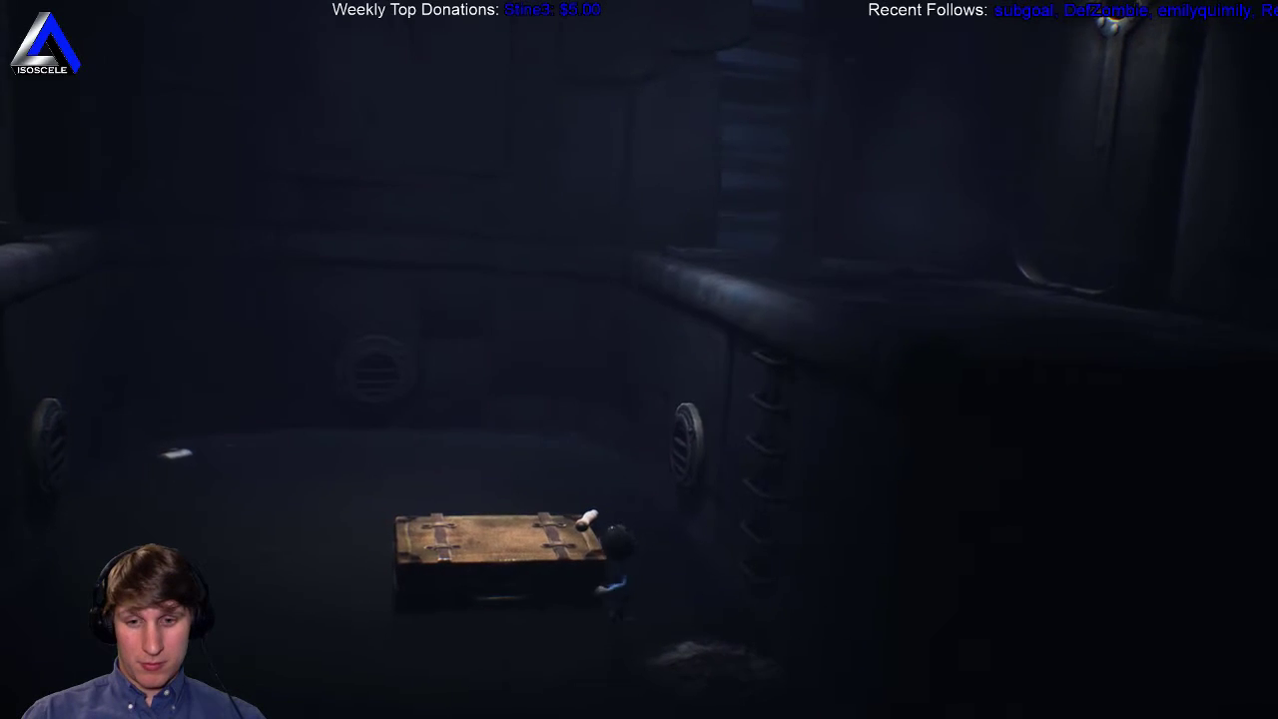
{"action": "key", "text": "d"}
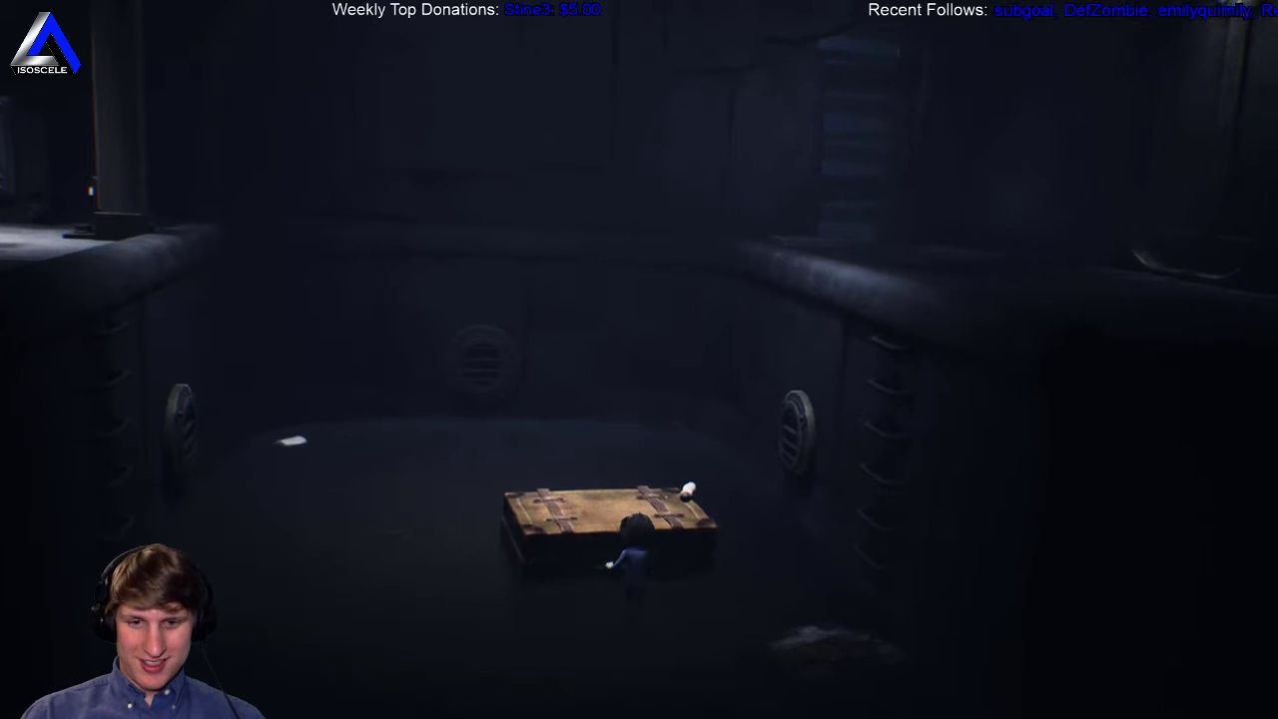
{"action": "key", "text": "d"}
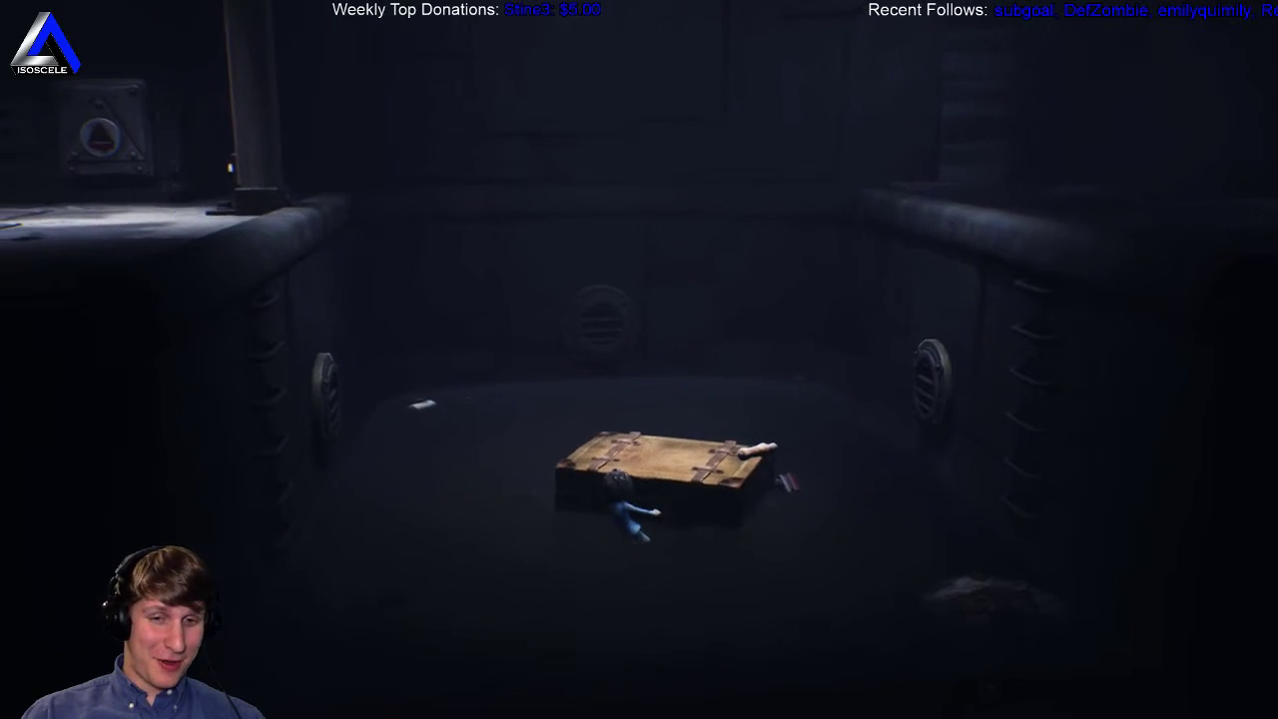
{"action": "key", "text": "d"}
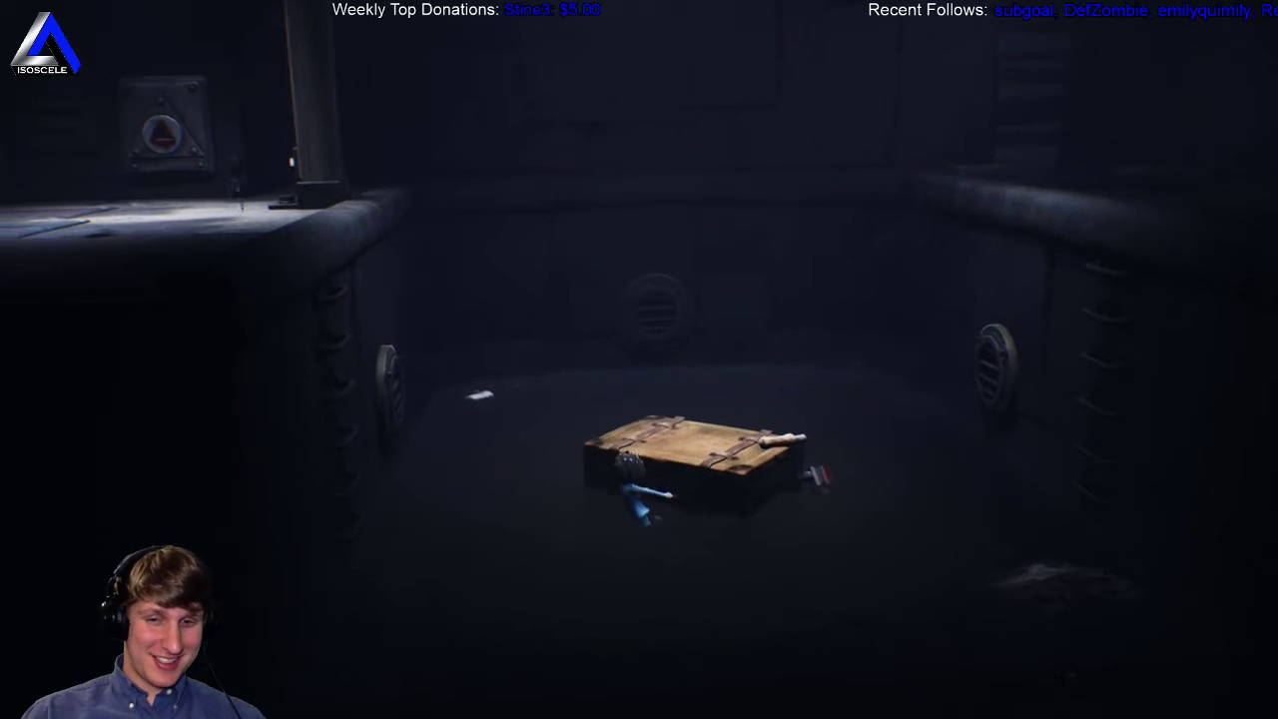
{"action": "key", "text": "d"}
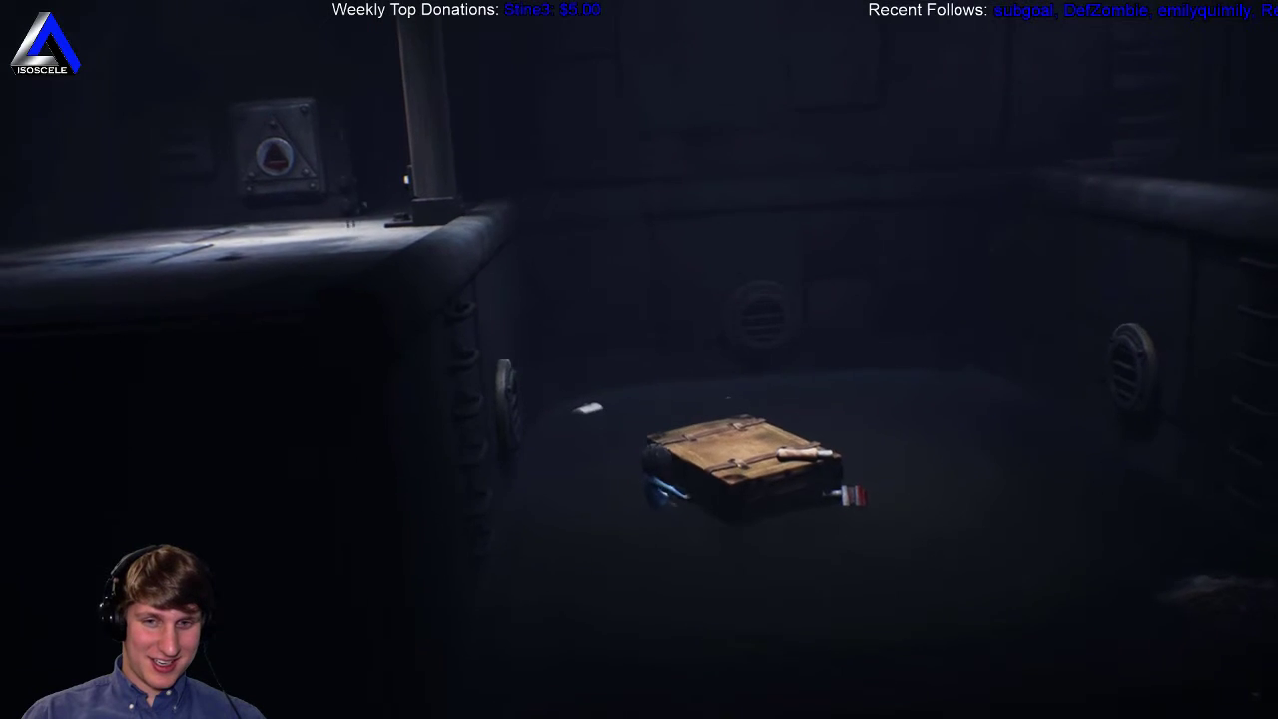
{"action": "key", "text": "a"}
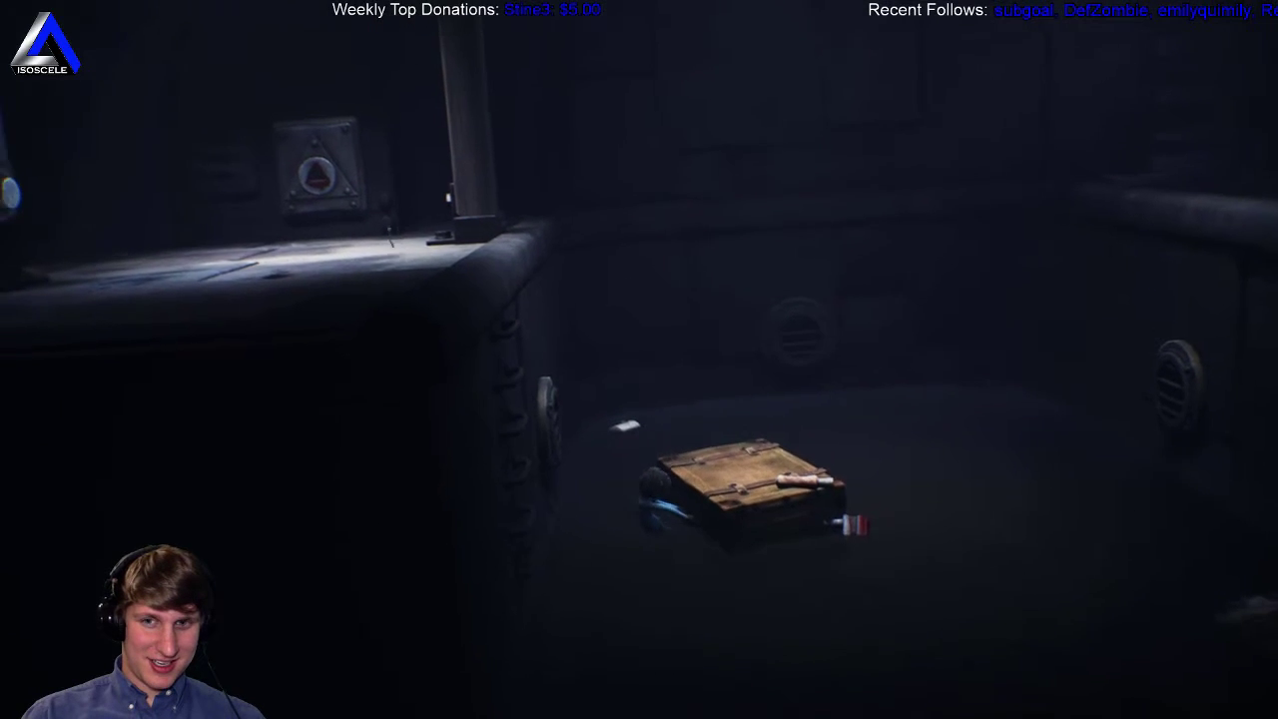
{"action": "key", "text": "a"}
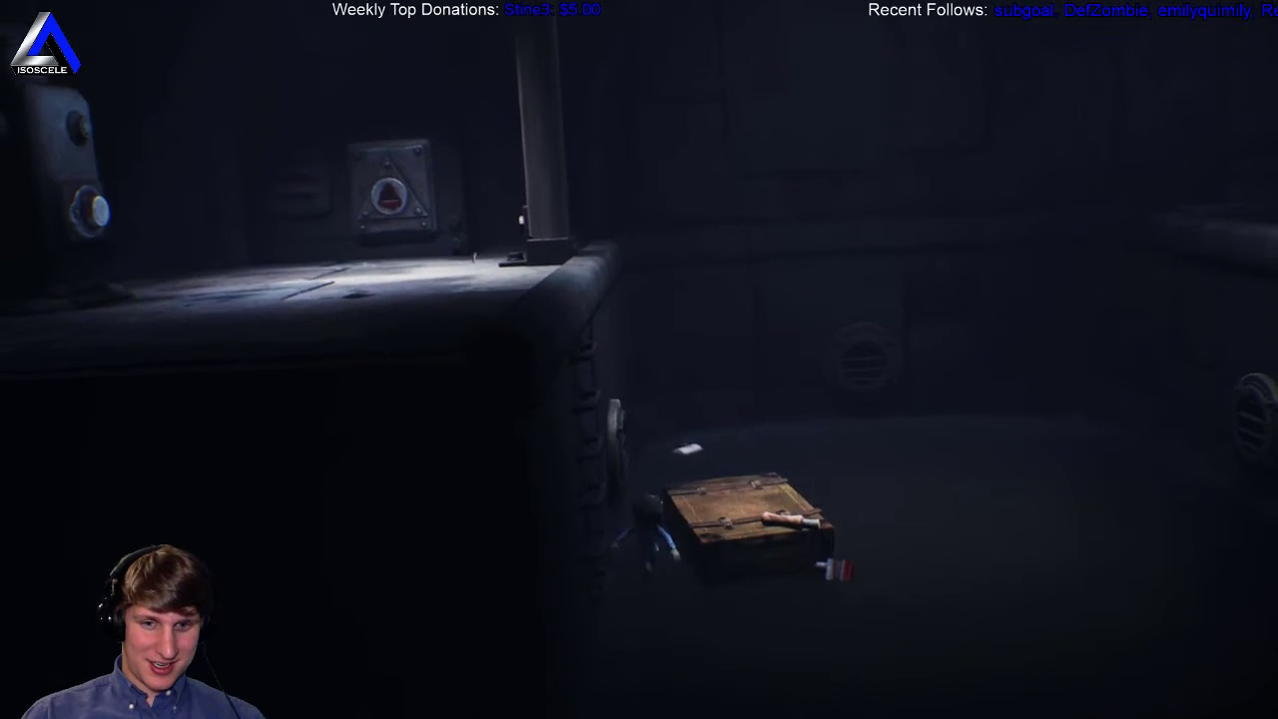
{"action": "key", "text": "a"}
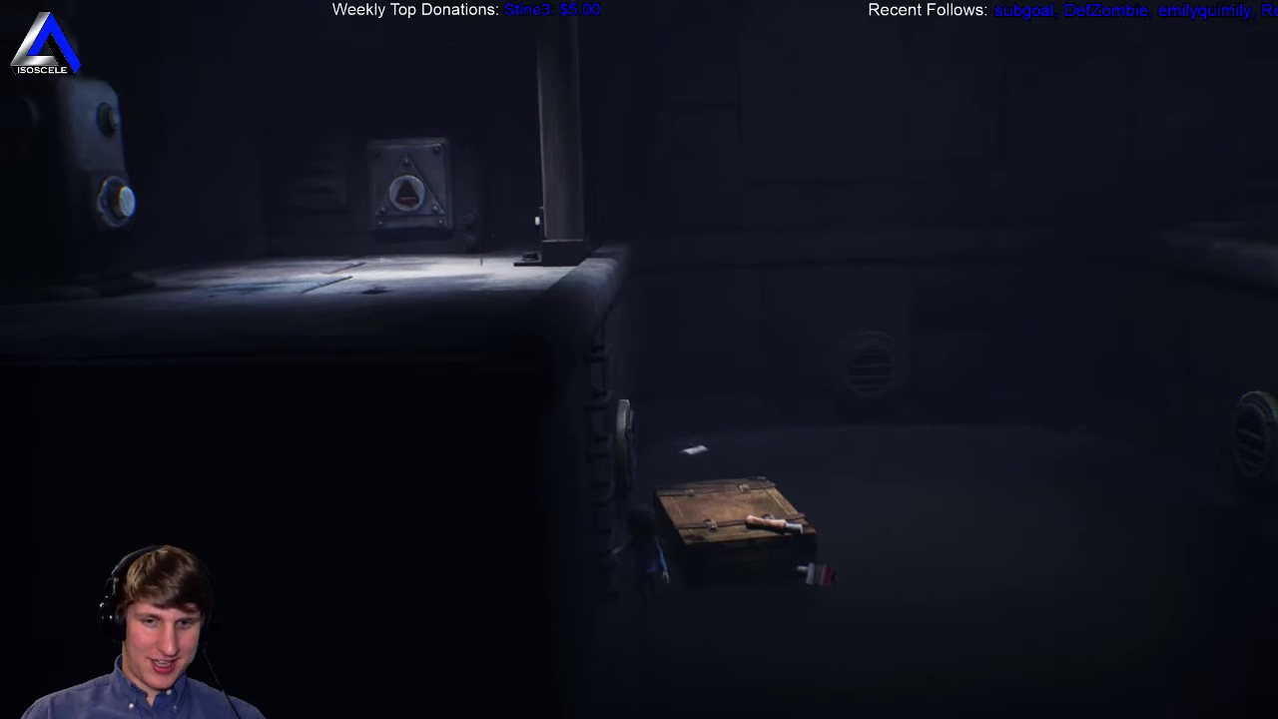
{"action": "key", "text": "d"}
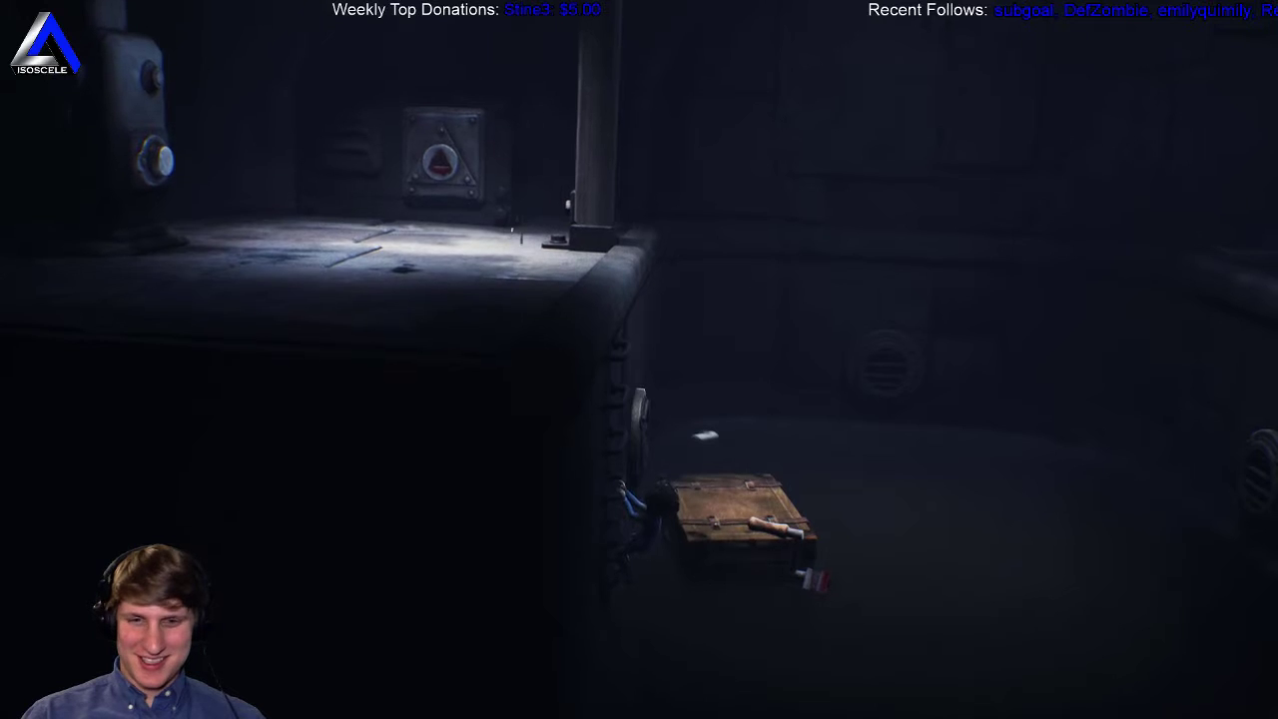
{"action": "key", "text": "space"}
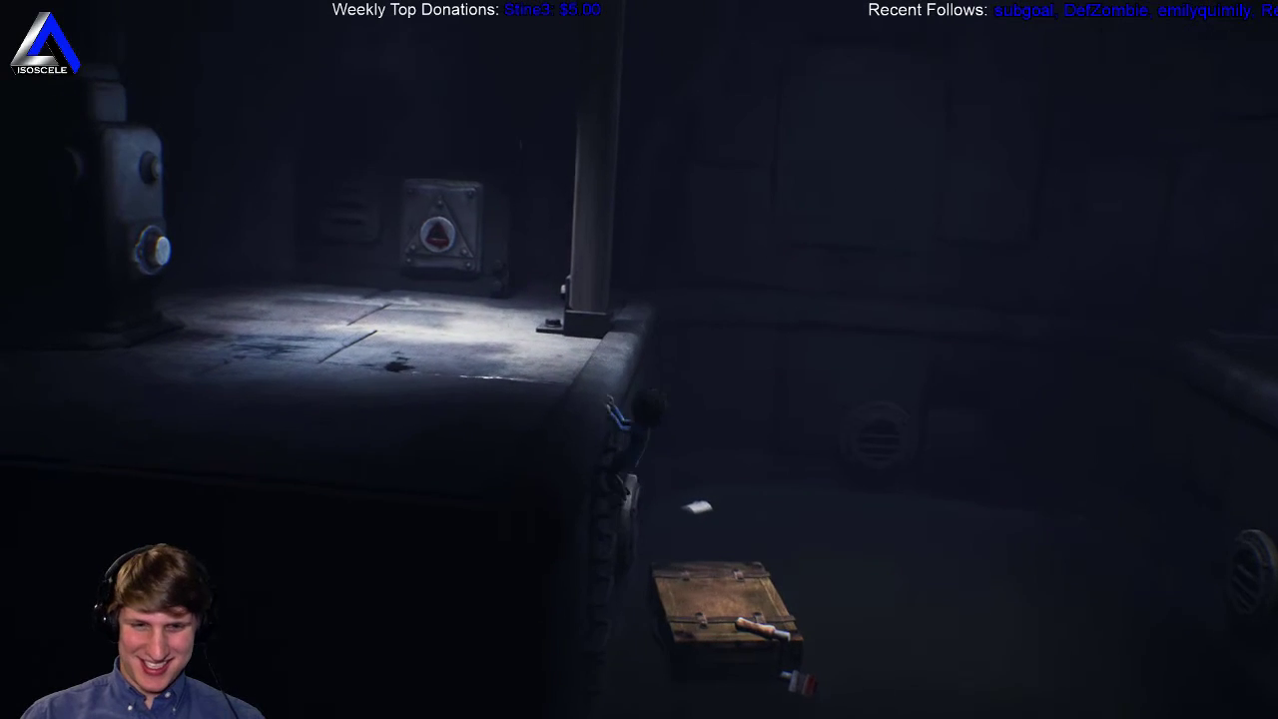
{"action": "key", "text": "a"}
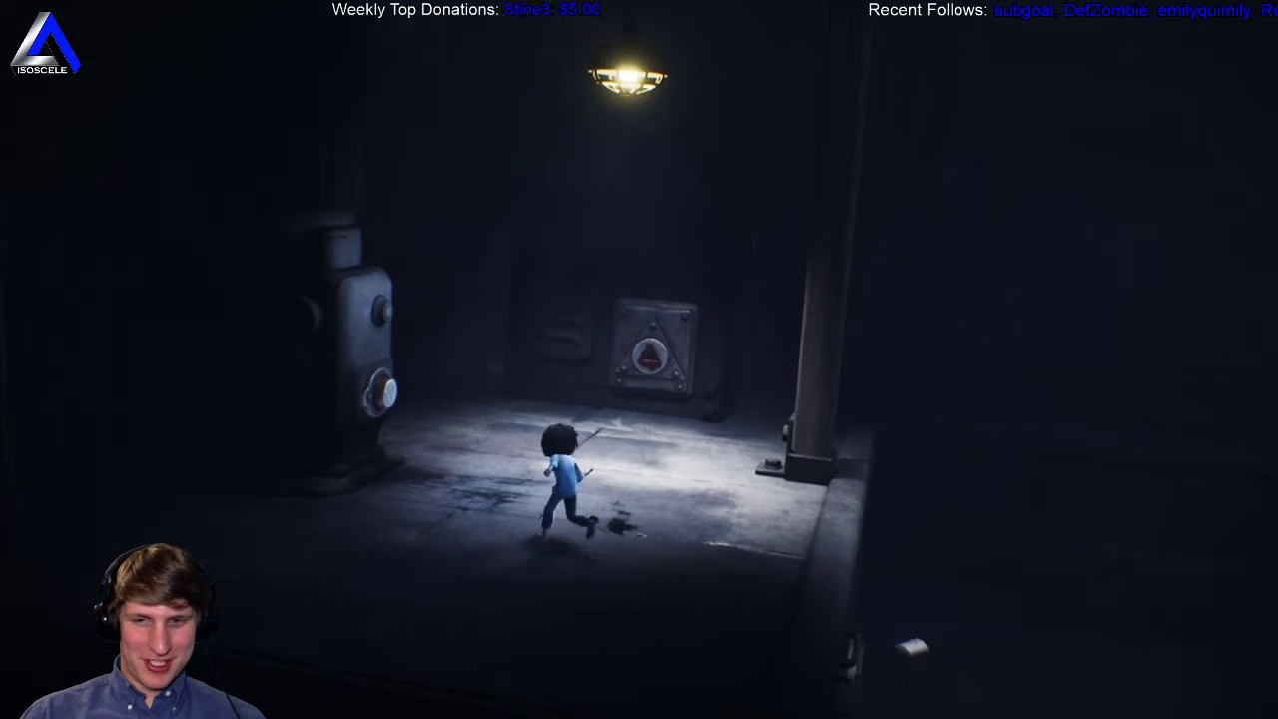
{"action": "key", "text": "a"}
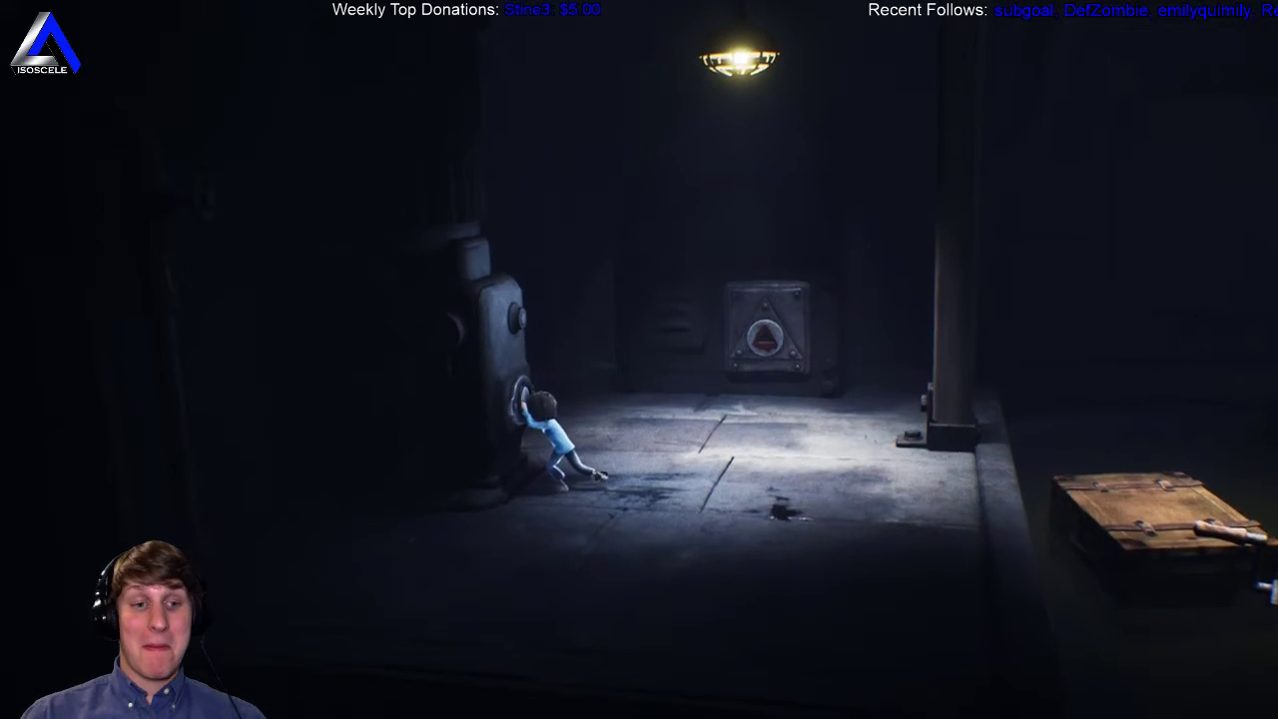
{"action": "key", "text": "d"}
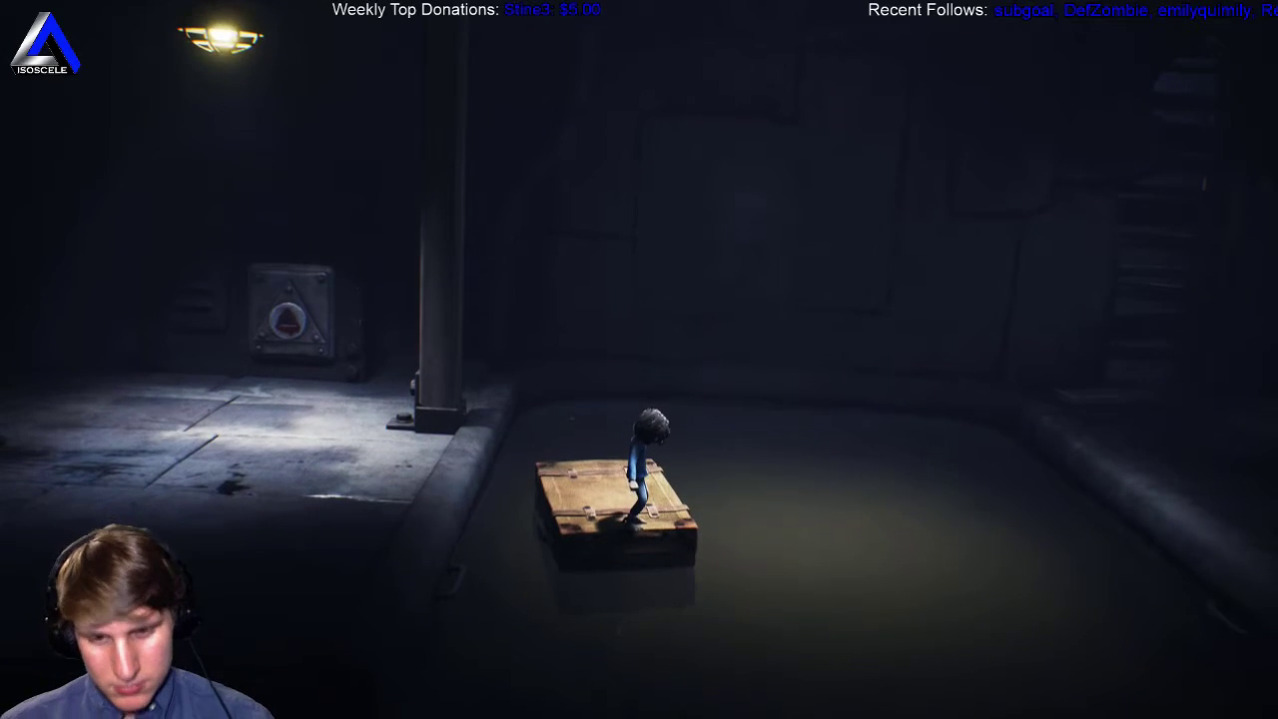
{"action": "key", "text": "space"}
{"action": "key", "text": "w"}
{"action": "key", "text": "a"}
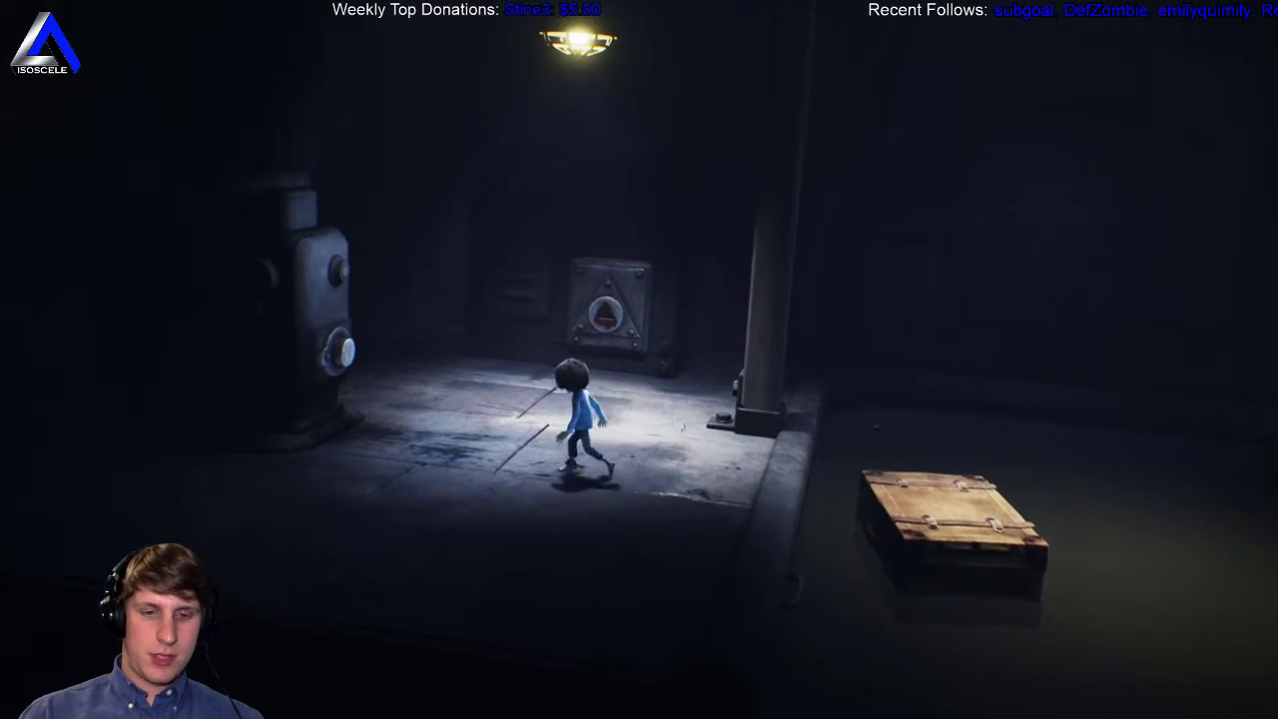
{"action": "key", "text": "a"}
{"action": "key", "text": "shift"}
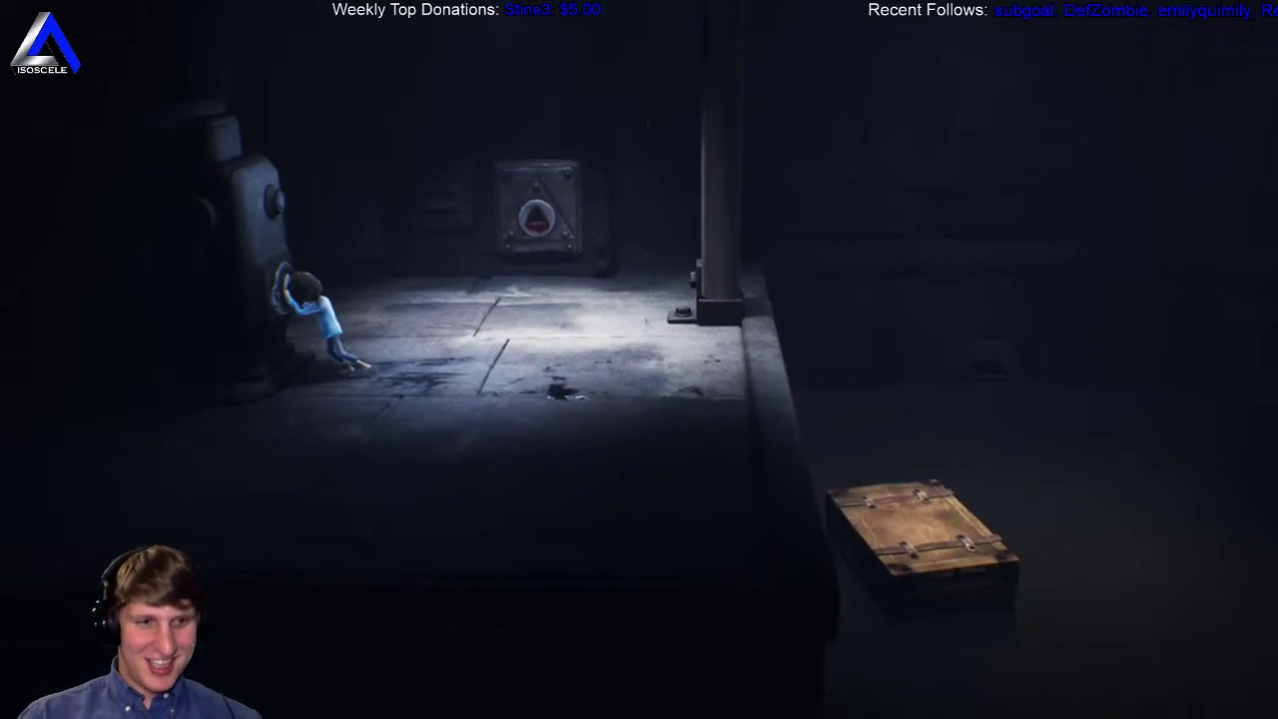
{"action": "key", "text": "d"}
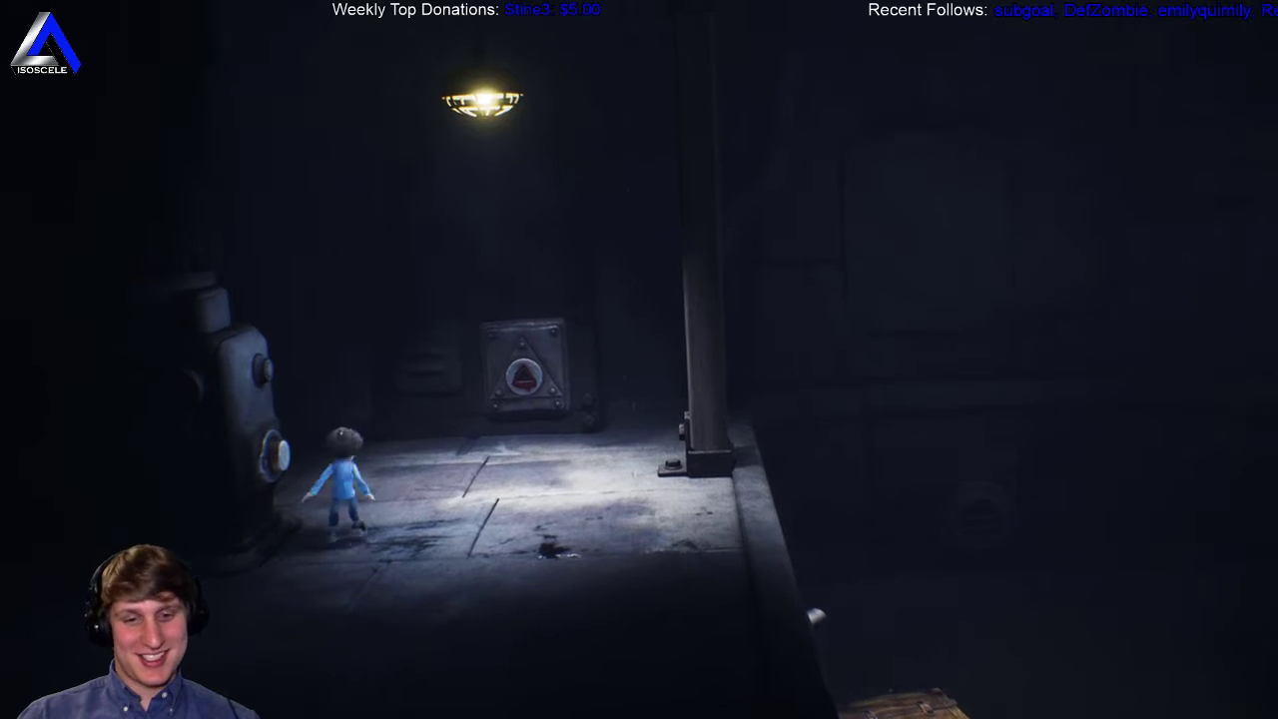
{"action": "key", "text": "d"}
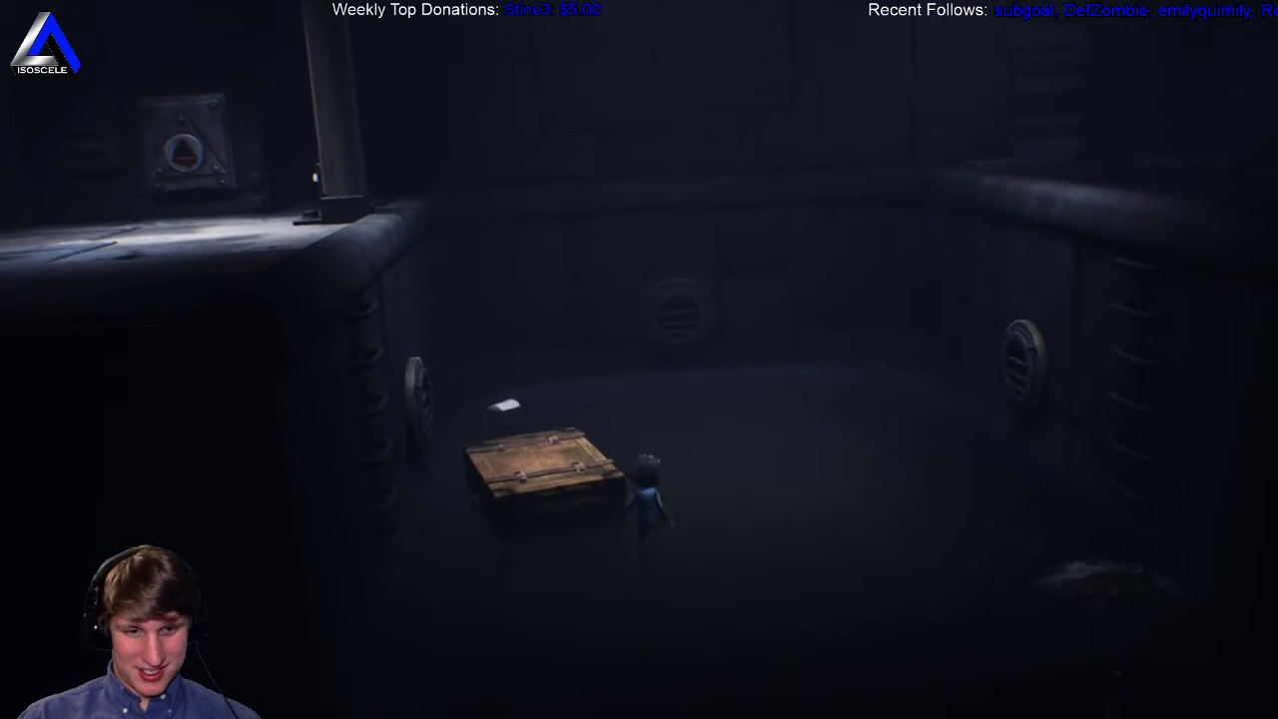
{"action": "key", "text": "a"}
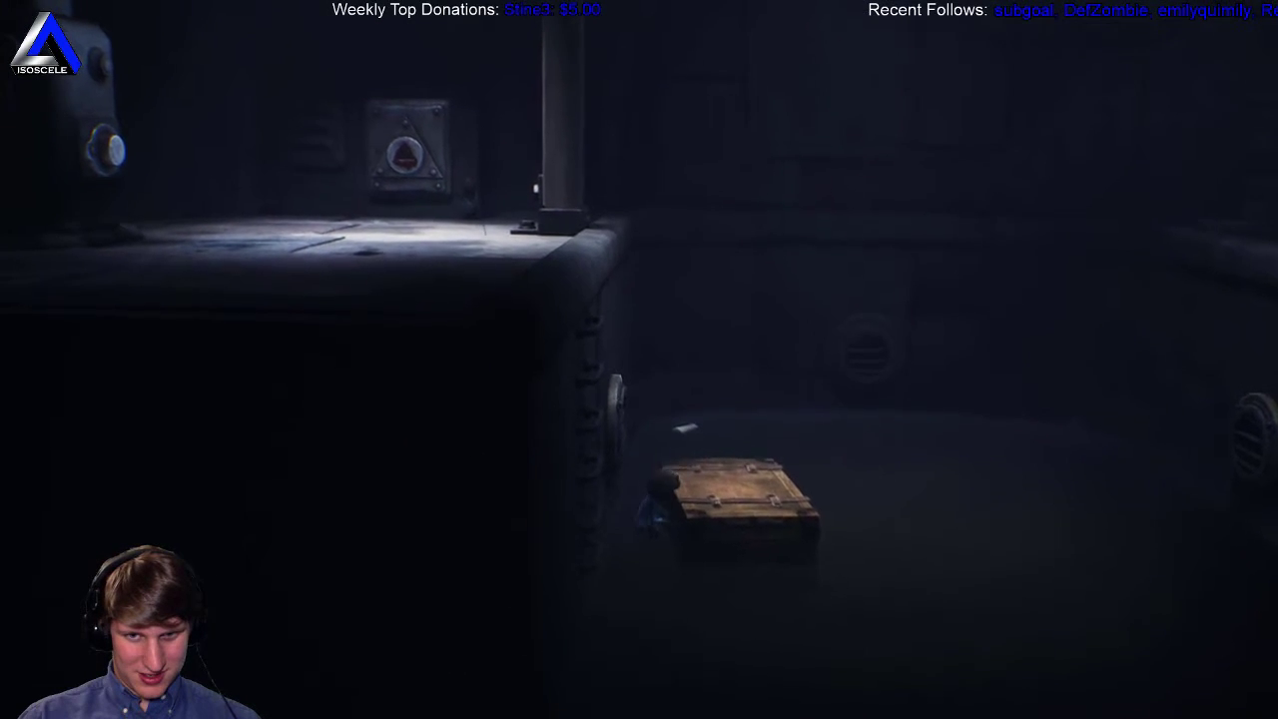
{"action": "key", "text": "a"}
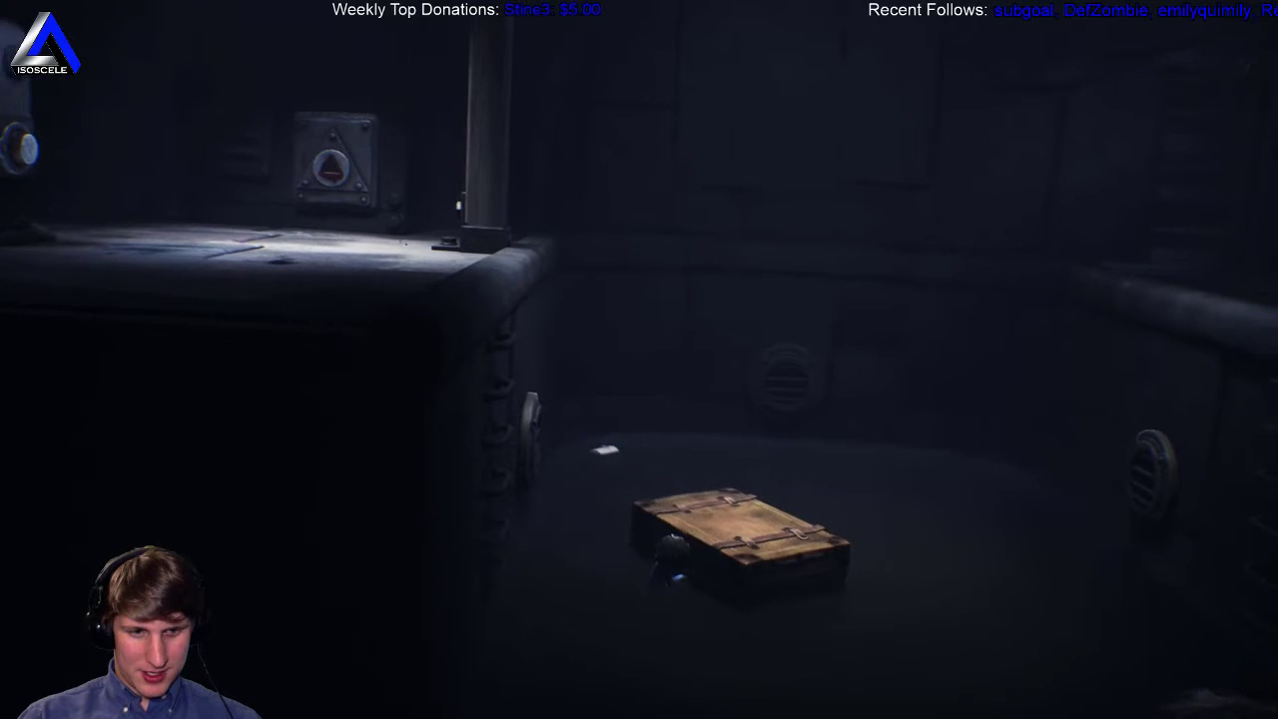
{"action": "key", "text": "a"}
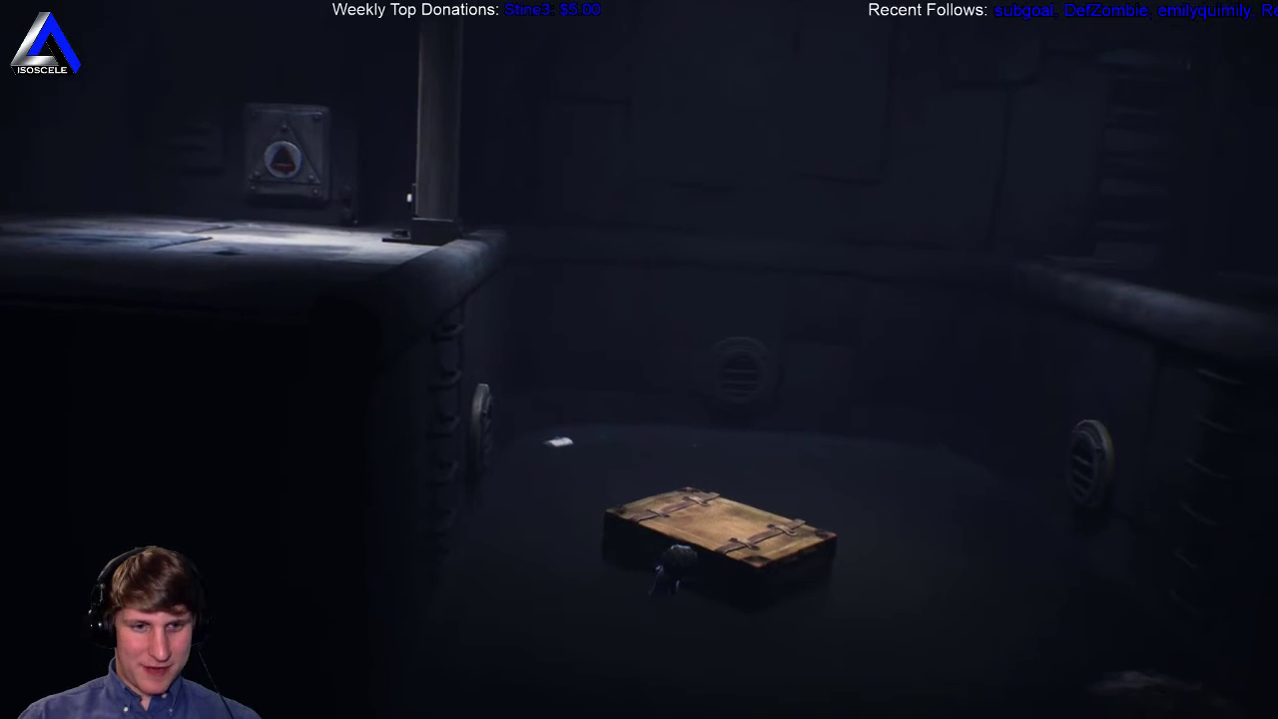
{"action": "key", "text": "a"}
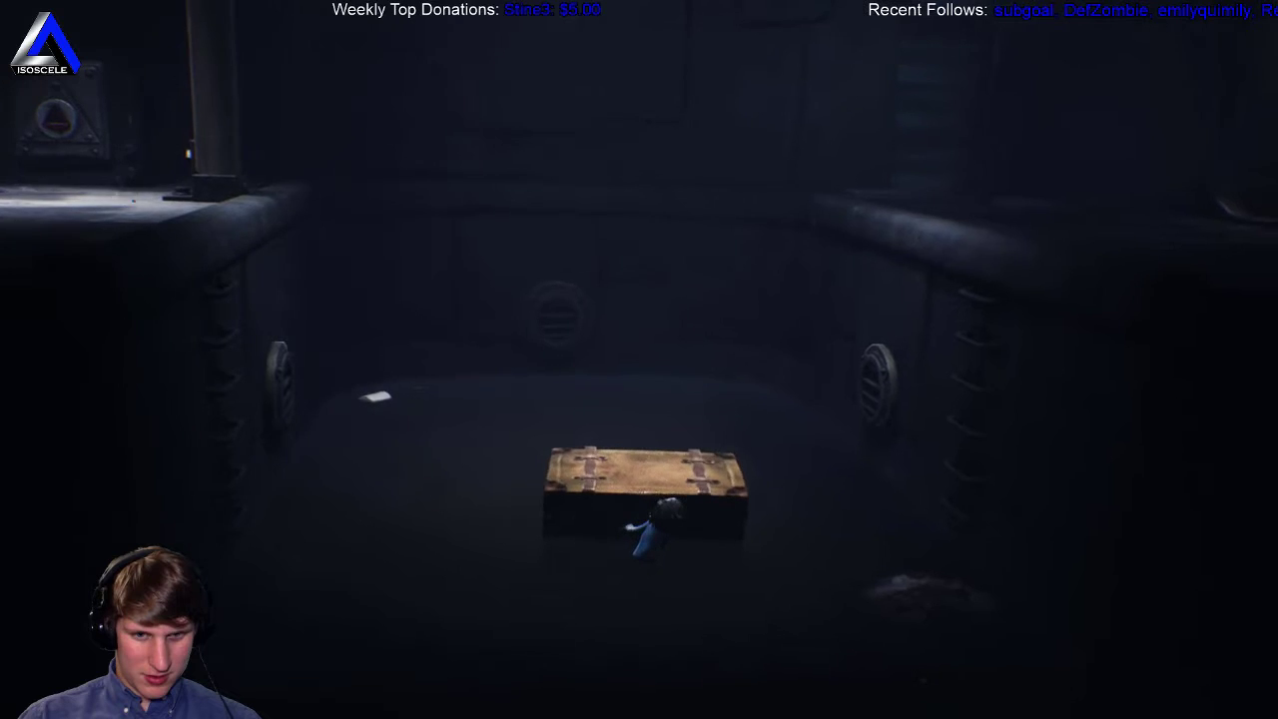
{"action": "key", "text": "a"}
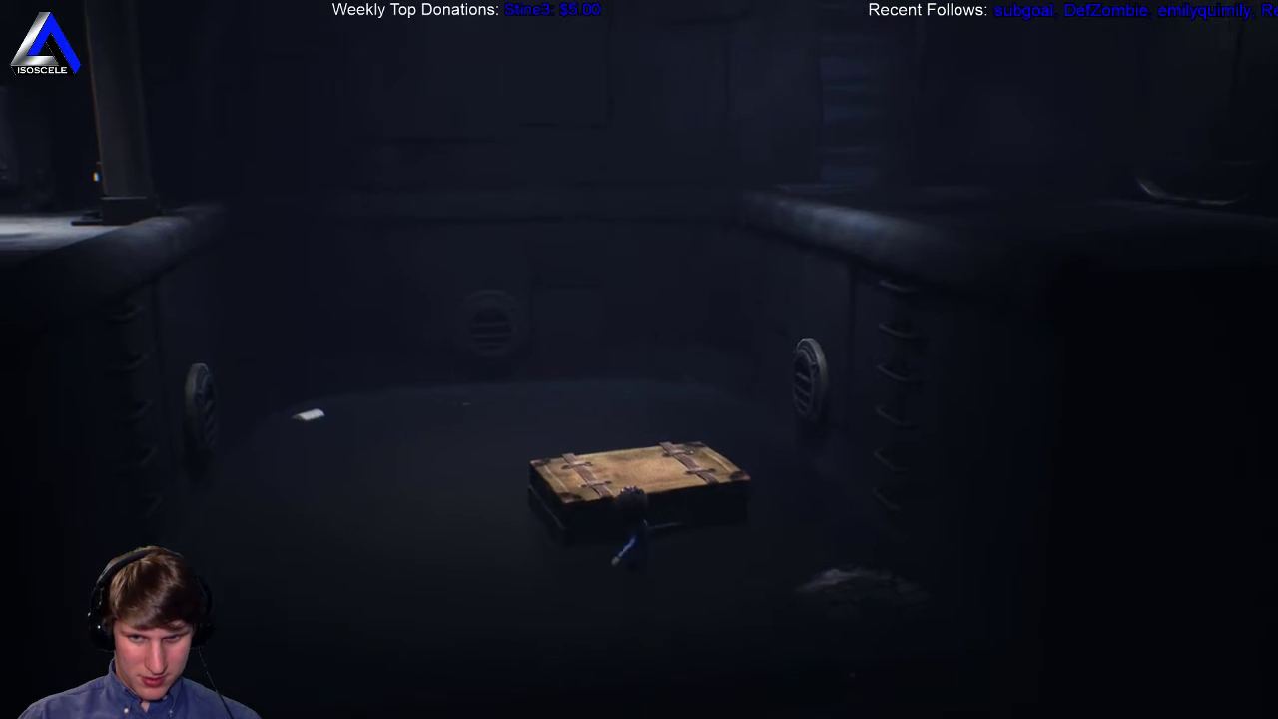
{"action": "key", "text": "a"}
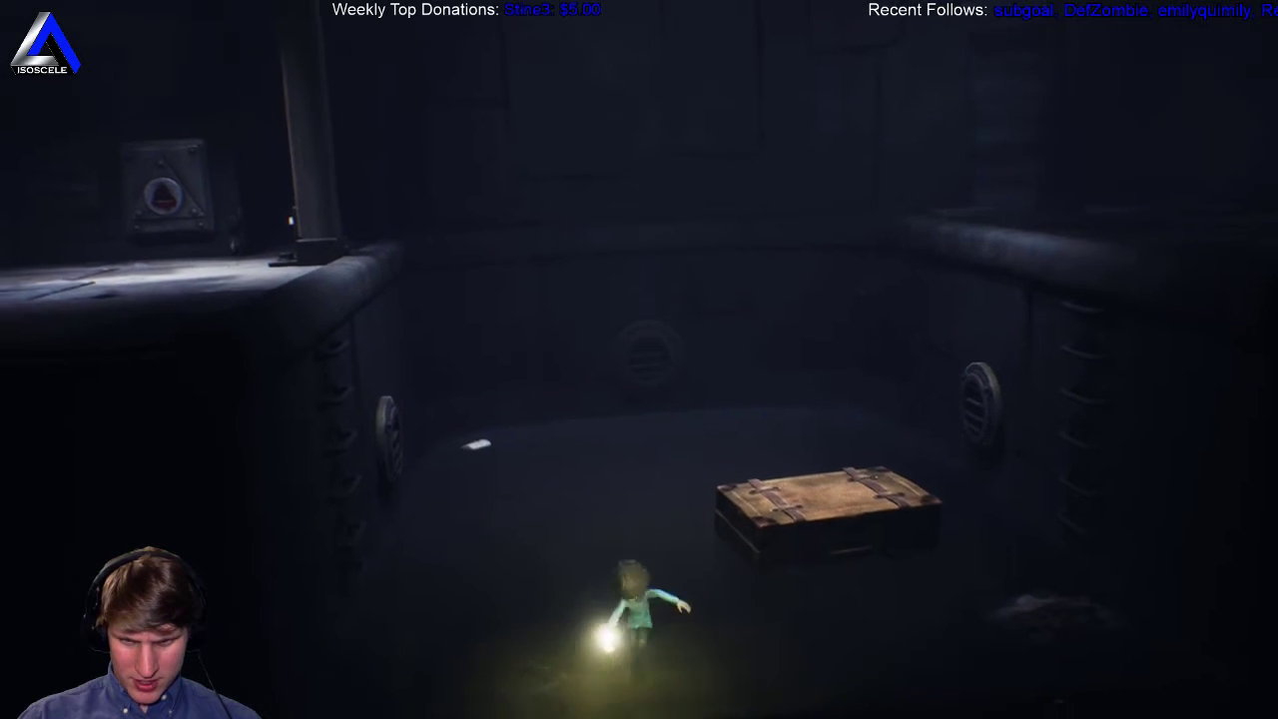
{"action": "key", "text": "s"}
{"action": "key", "text": "d"}
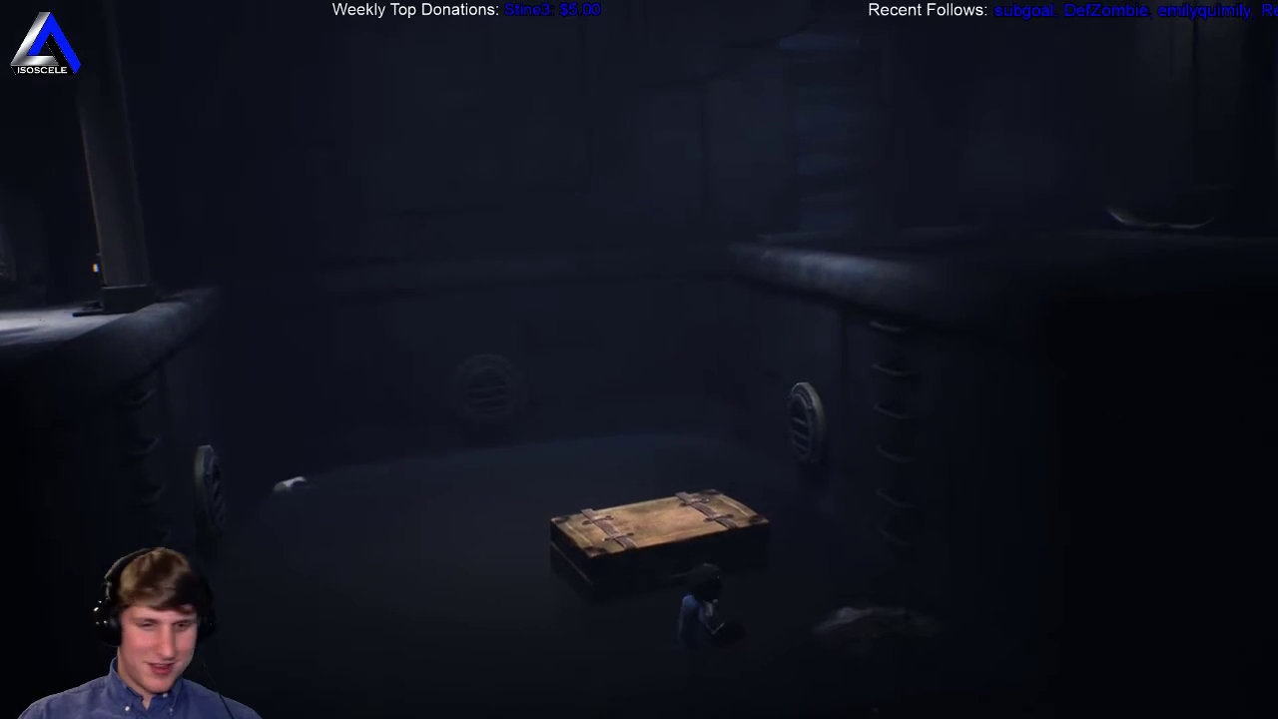
{"action": "key", "text": "d"}
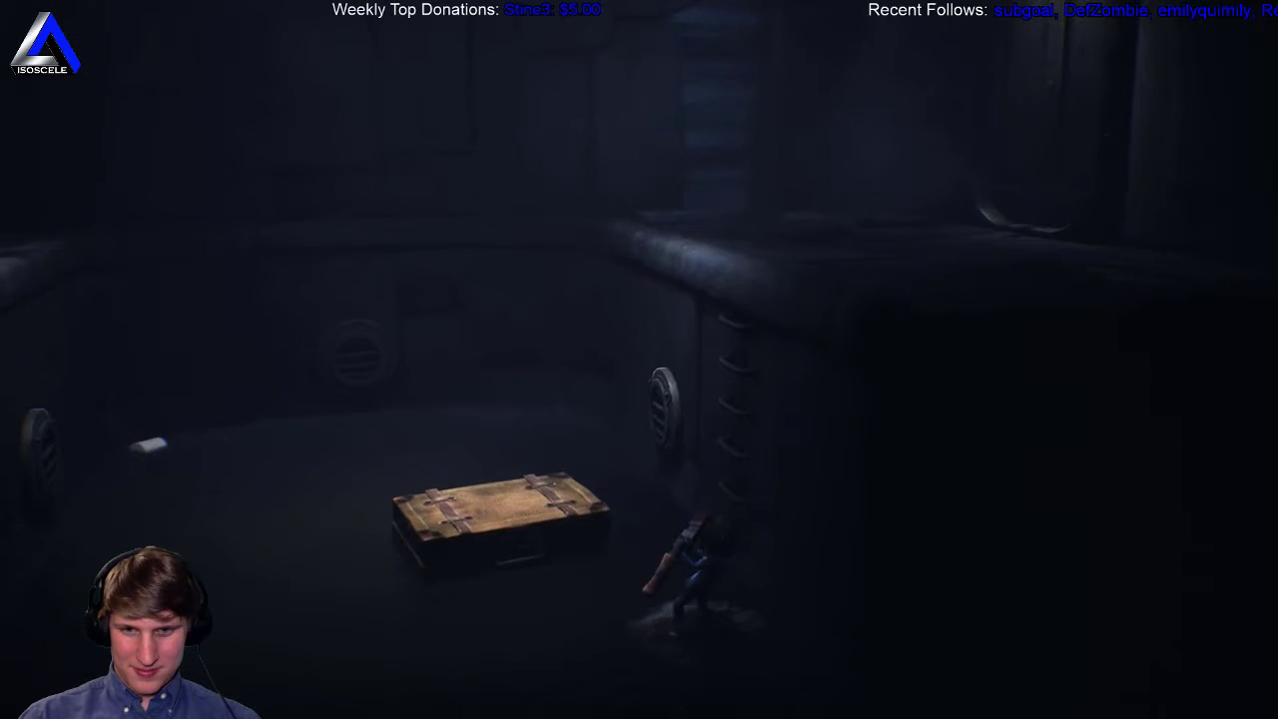
{"action": "key", "text": "a"}
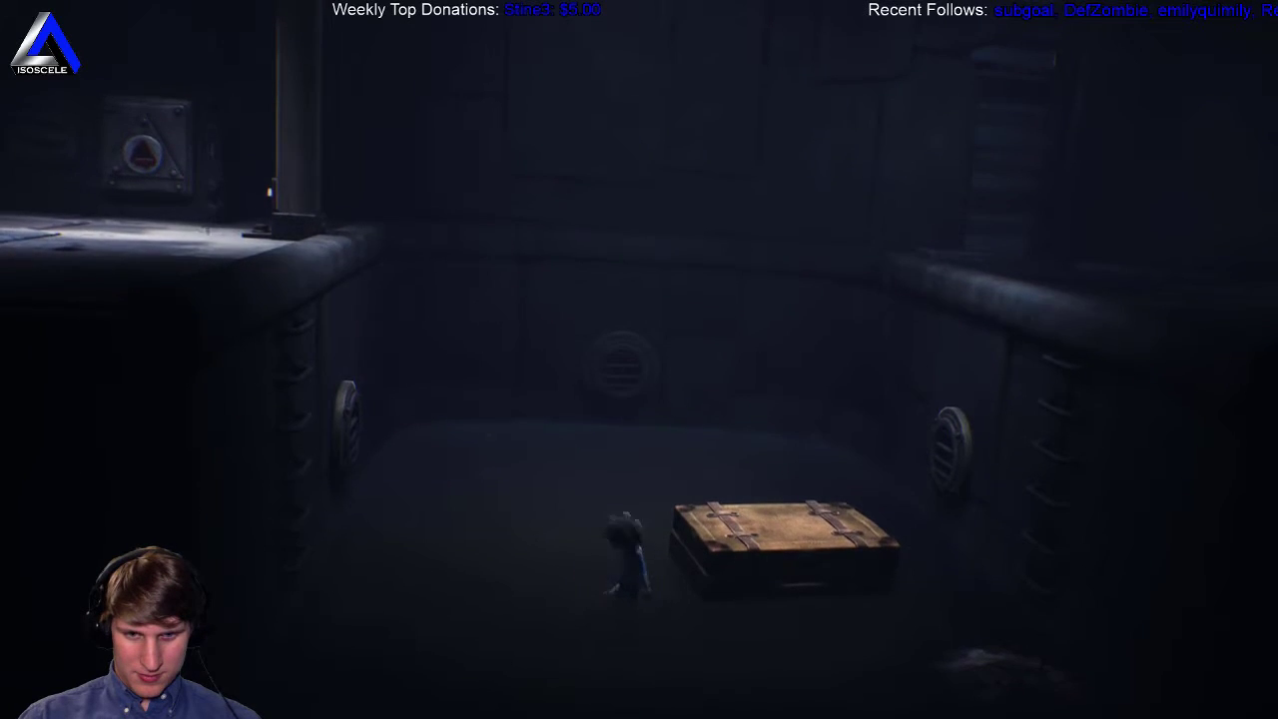
{"action": "key", "text": "d"}
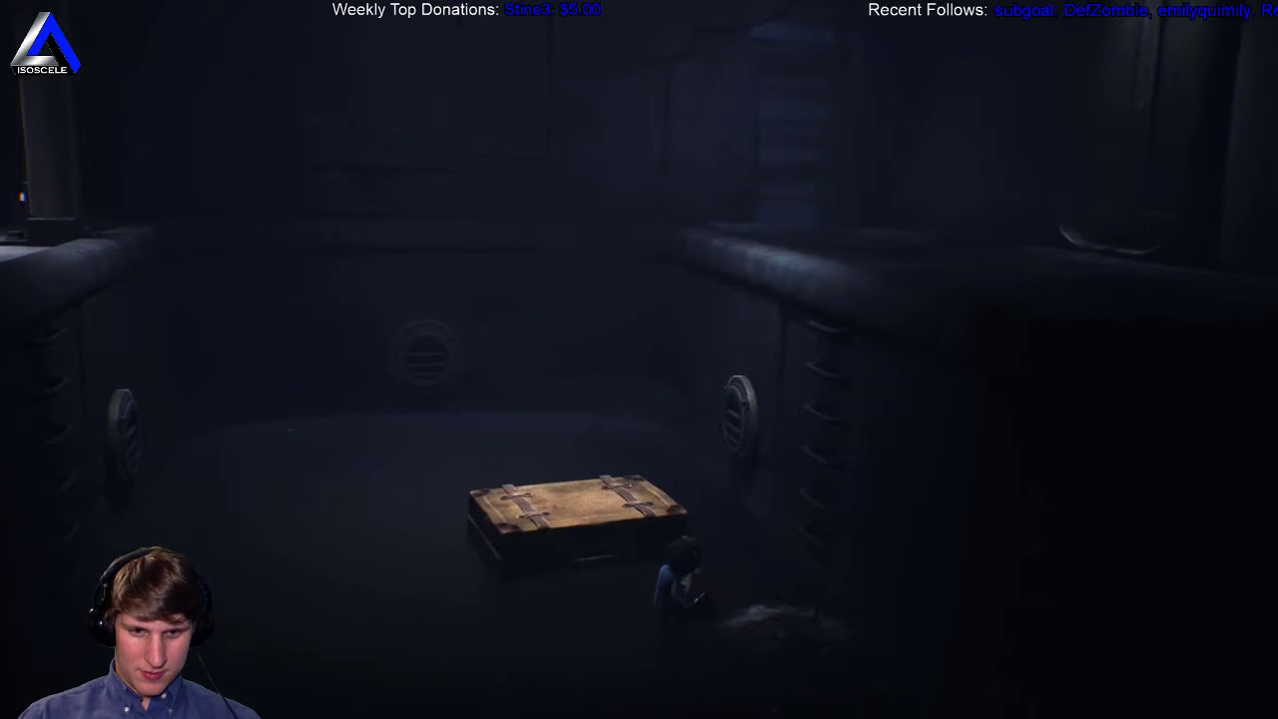
{"action": "key", "text": "d"}
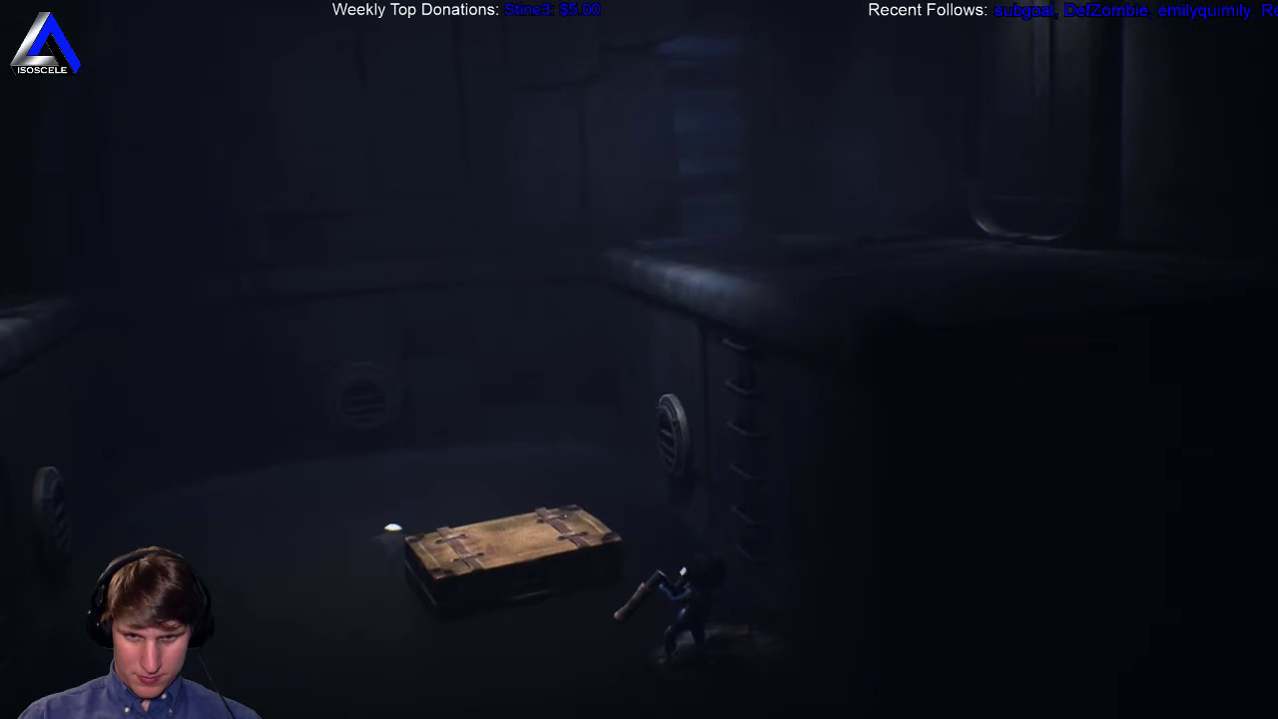
{"action": "key", "text": "a"}
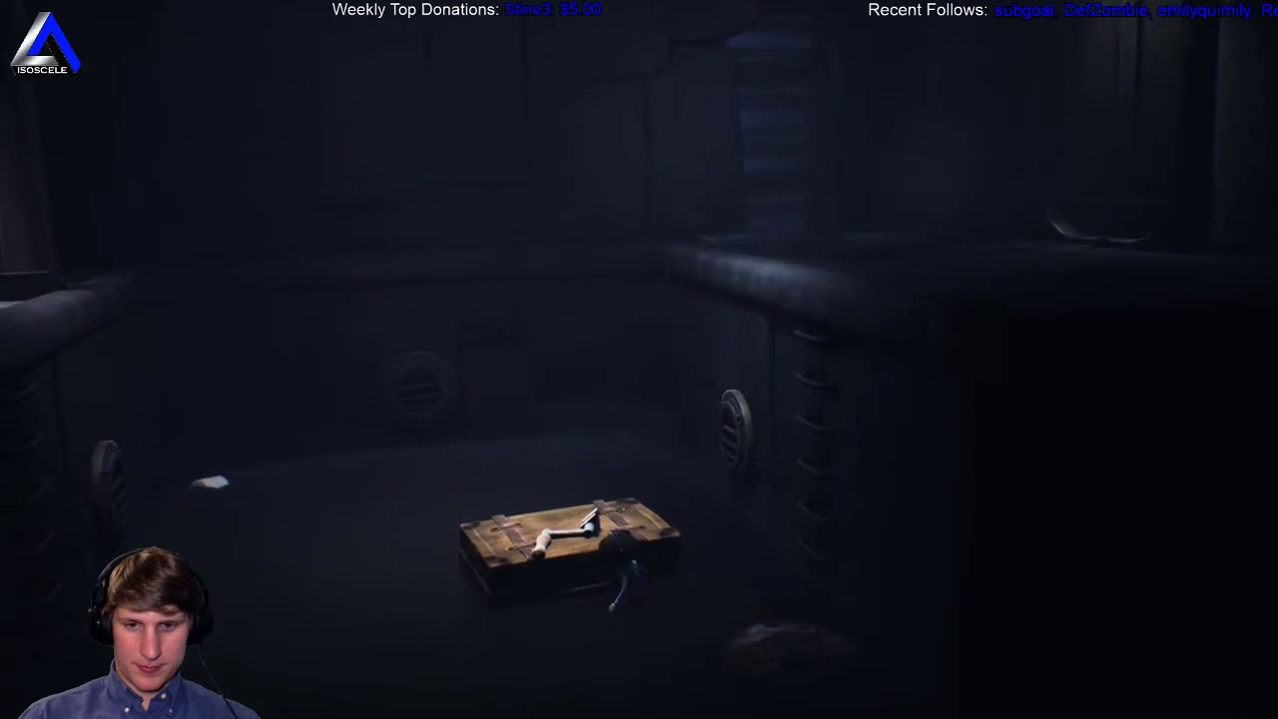
{"action": "key", "text": "d"}
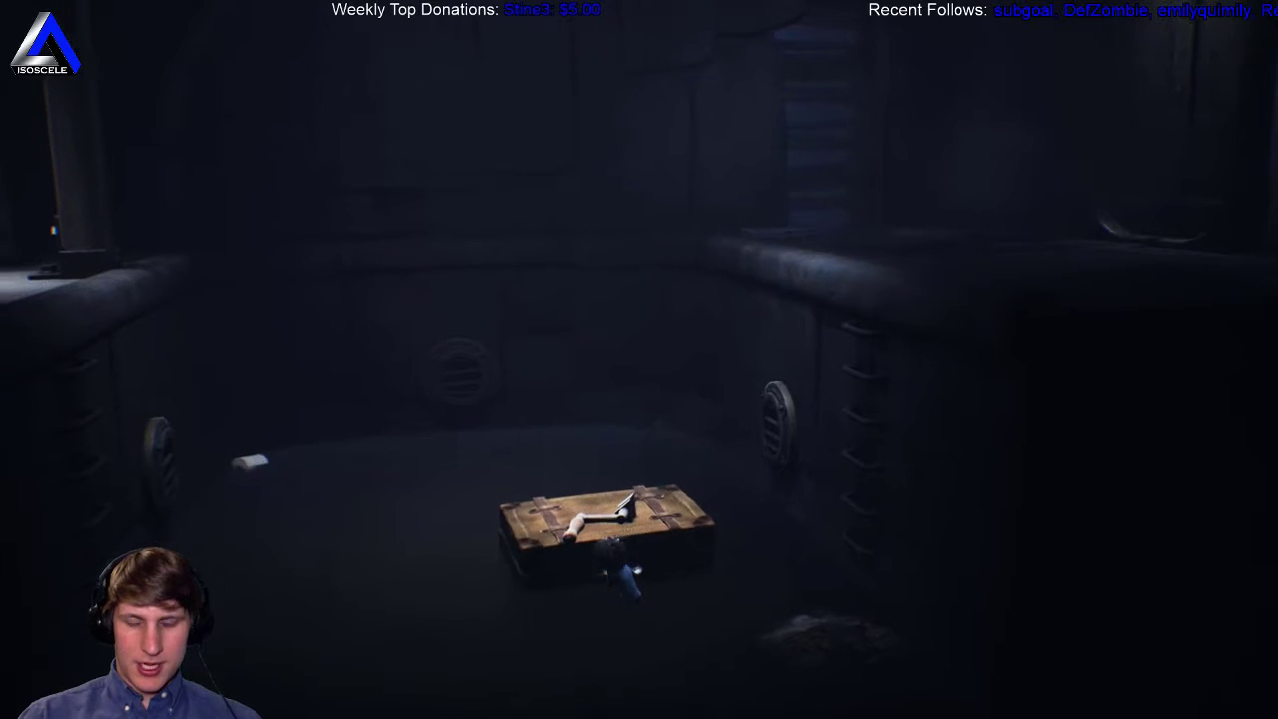
{"action": "key", "text": "d"}
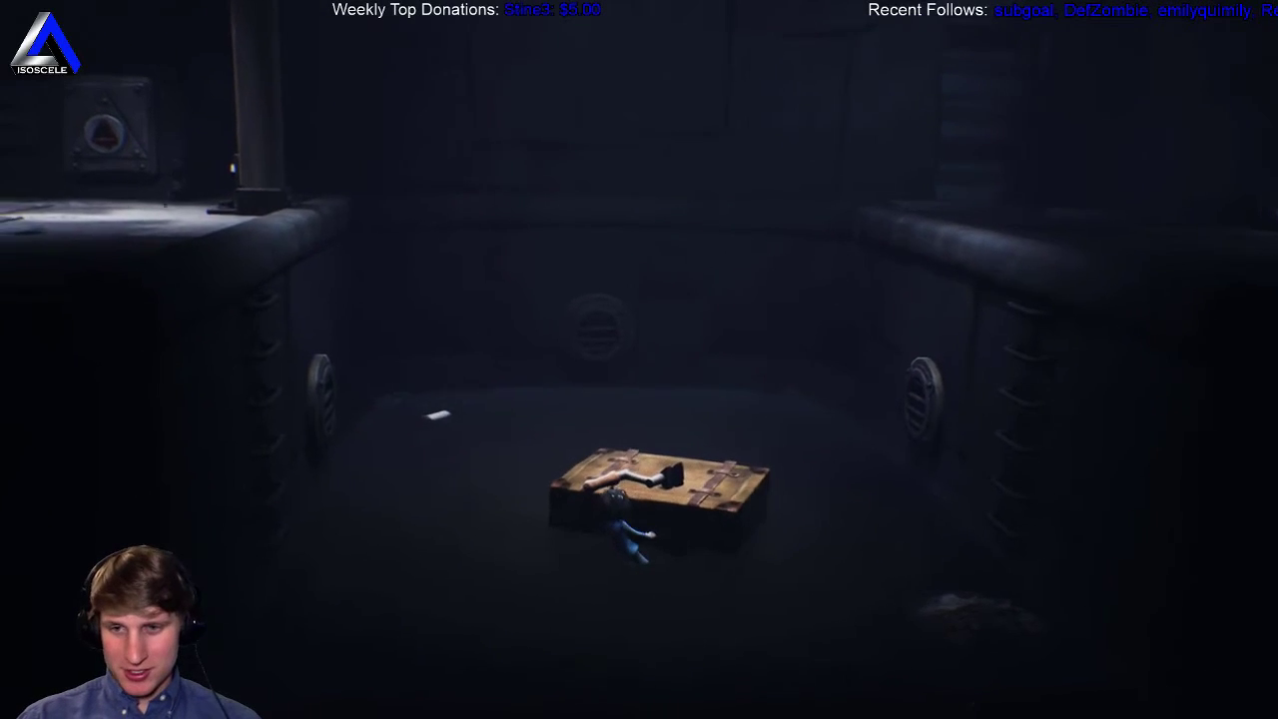
{"action": "key", "text": "d"}
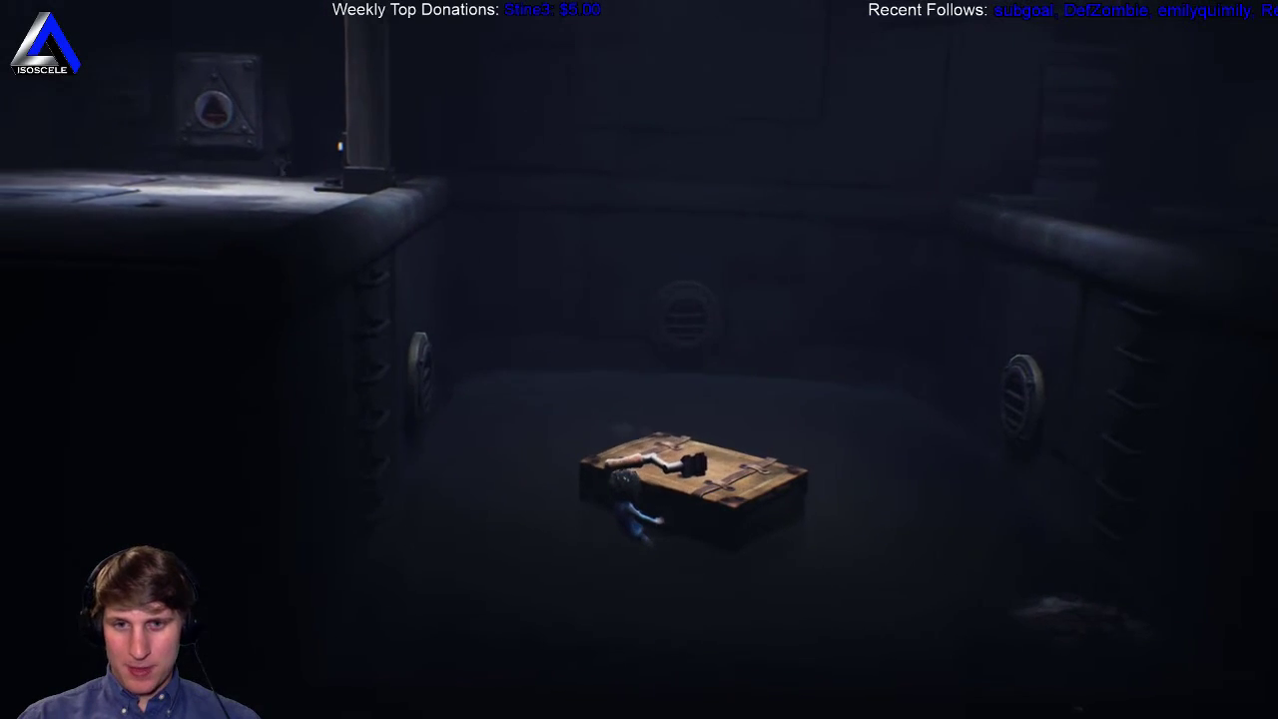
{"action": "key", "text": "a"}
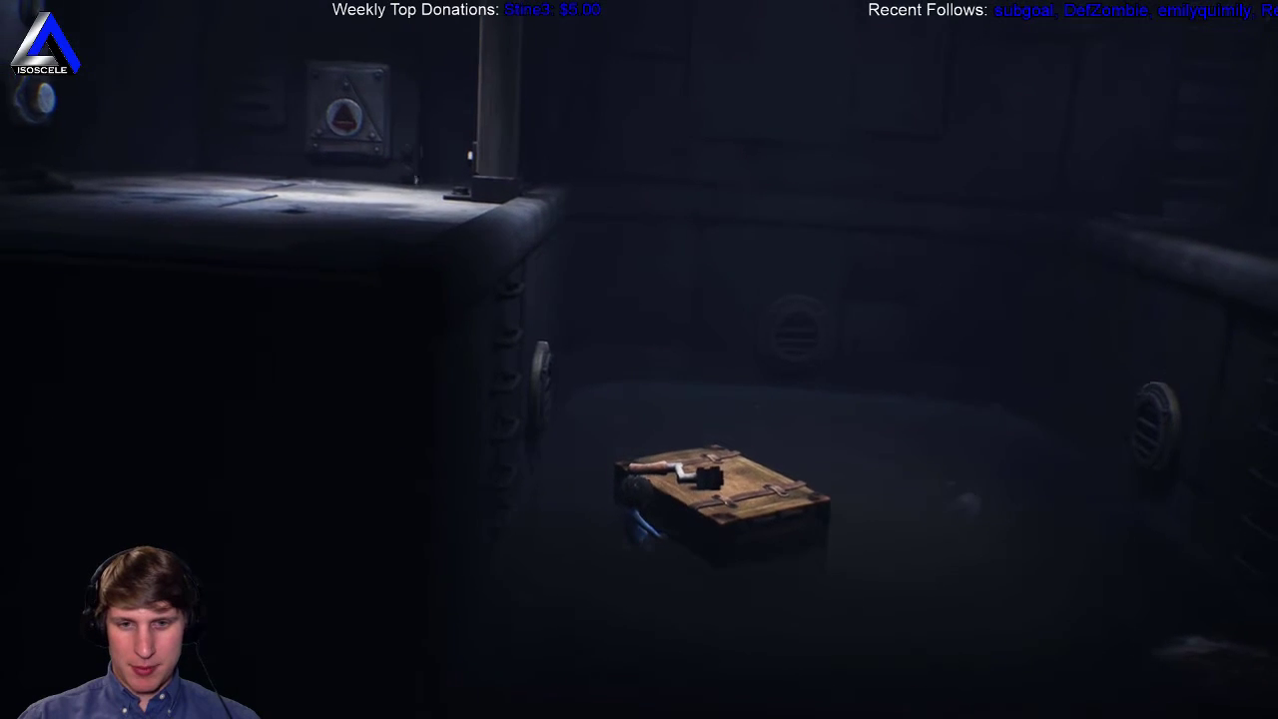
{"action": "key", "text": "a"}
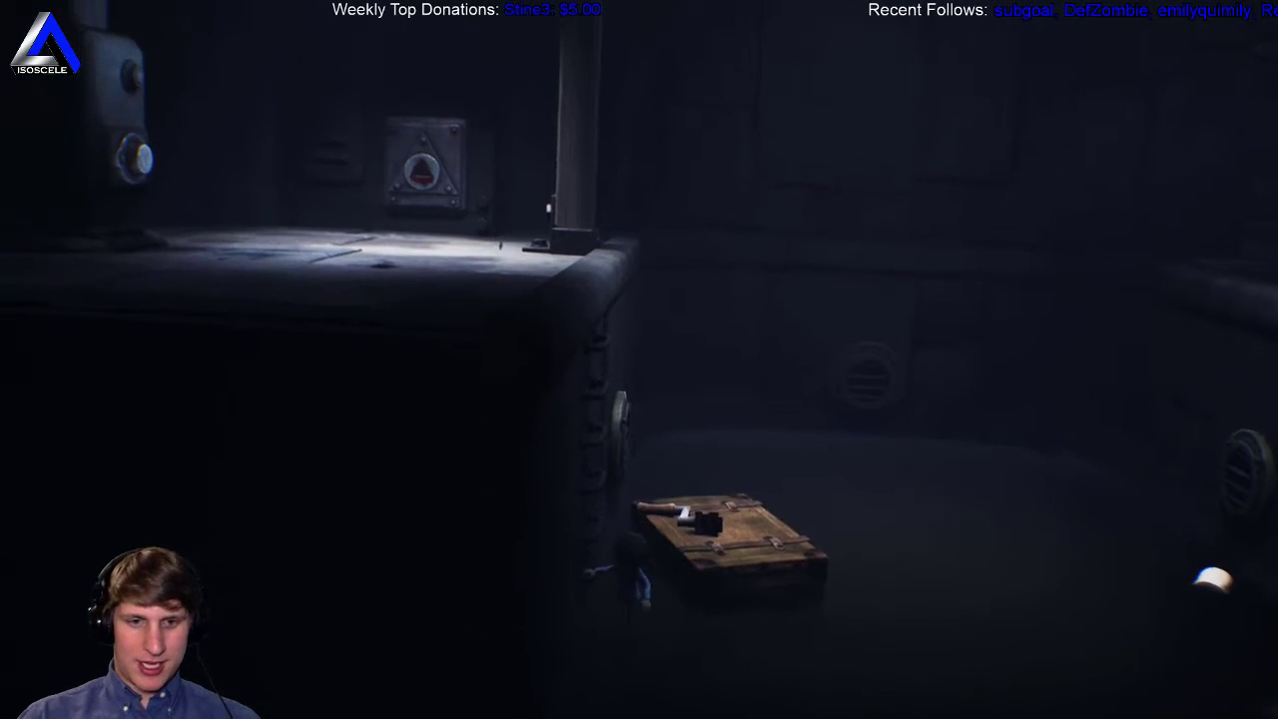
{"action": "key", "text": "a"}
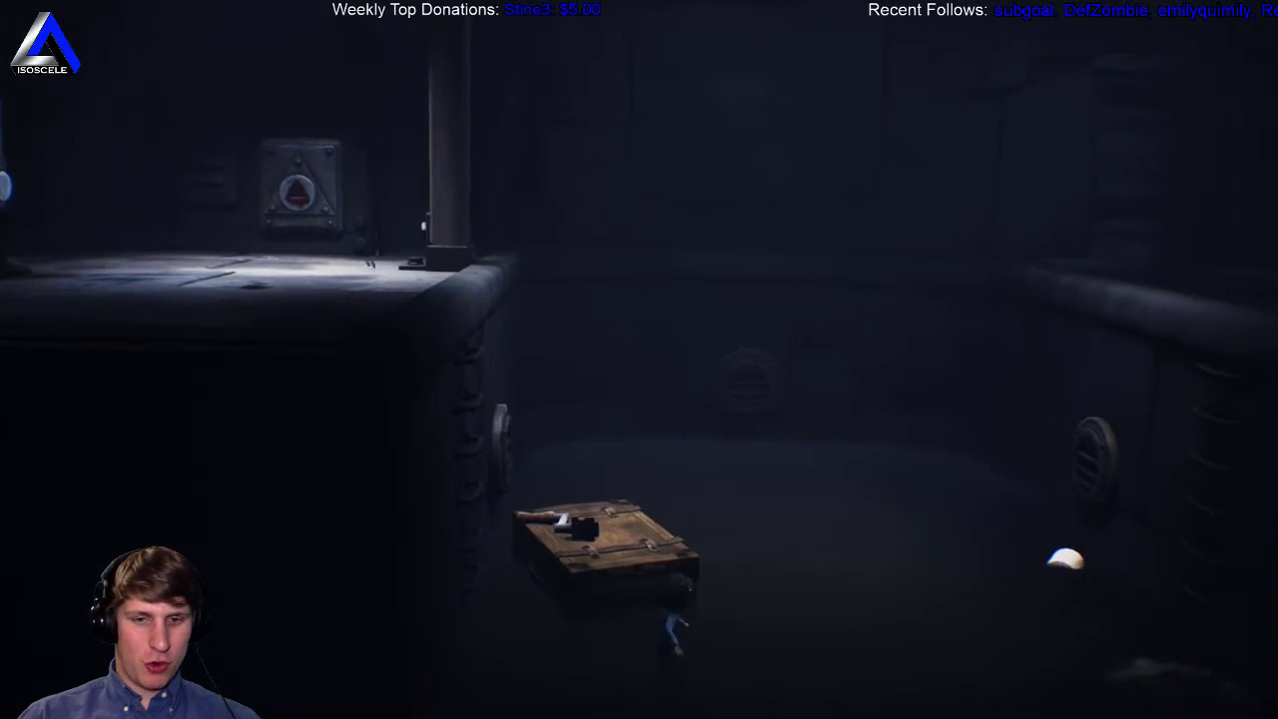
{"action": "key", "text": "s"}
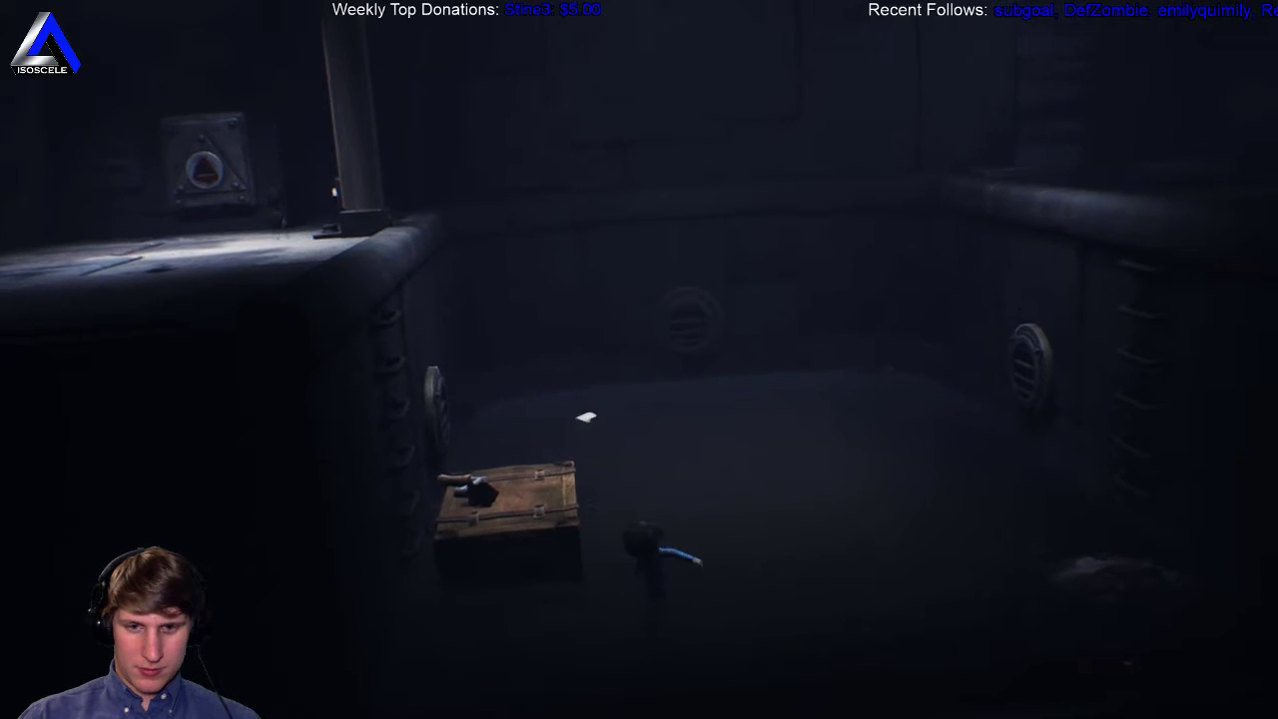
{"action": "key", "text": "a"}
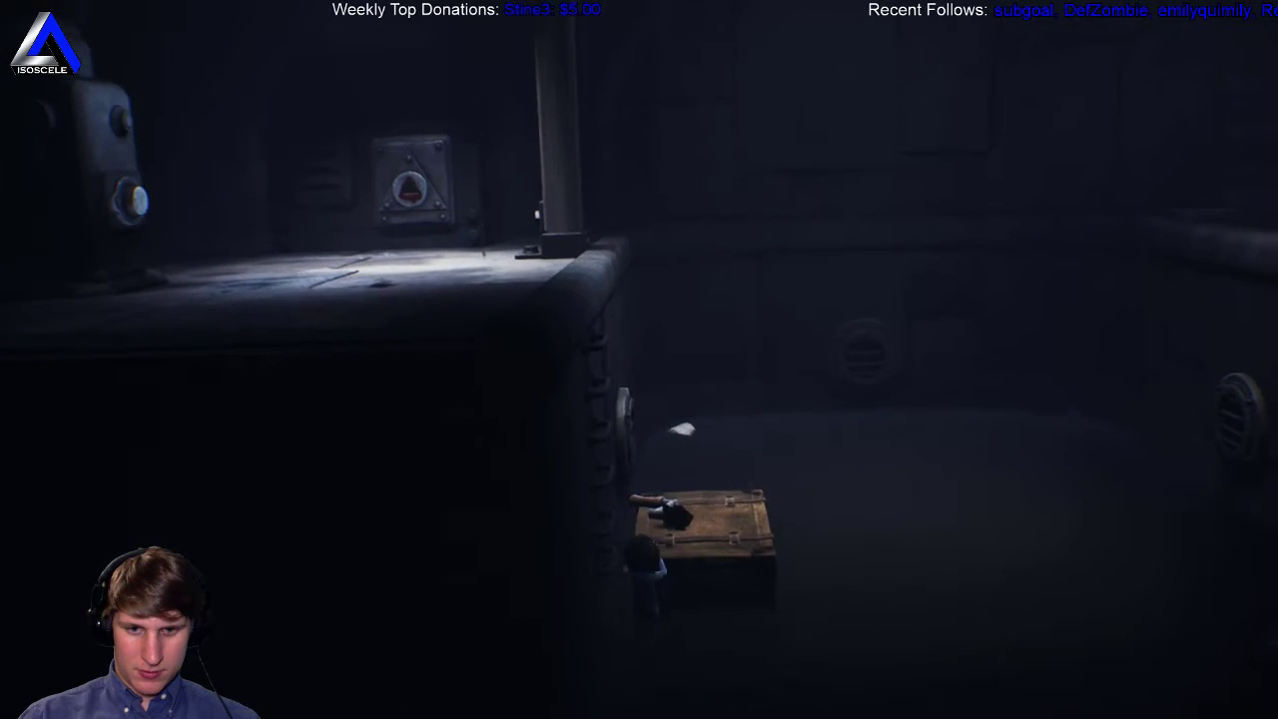
{"action": "key", "text": "w"}
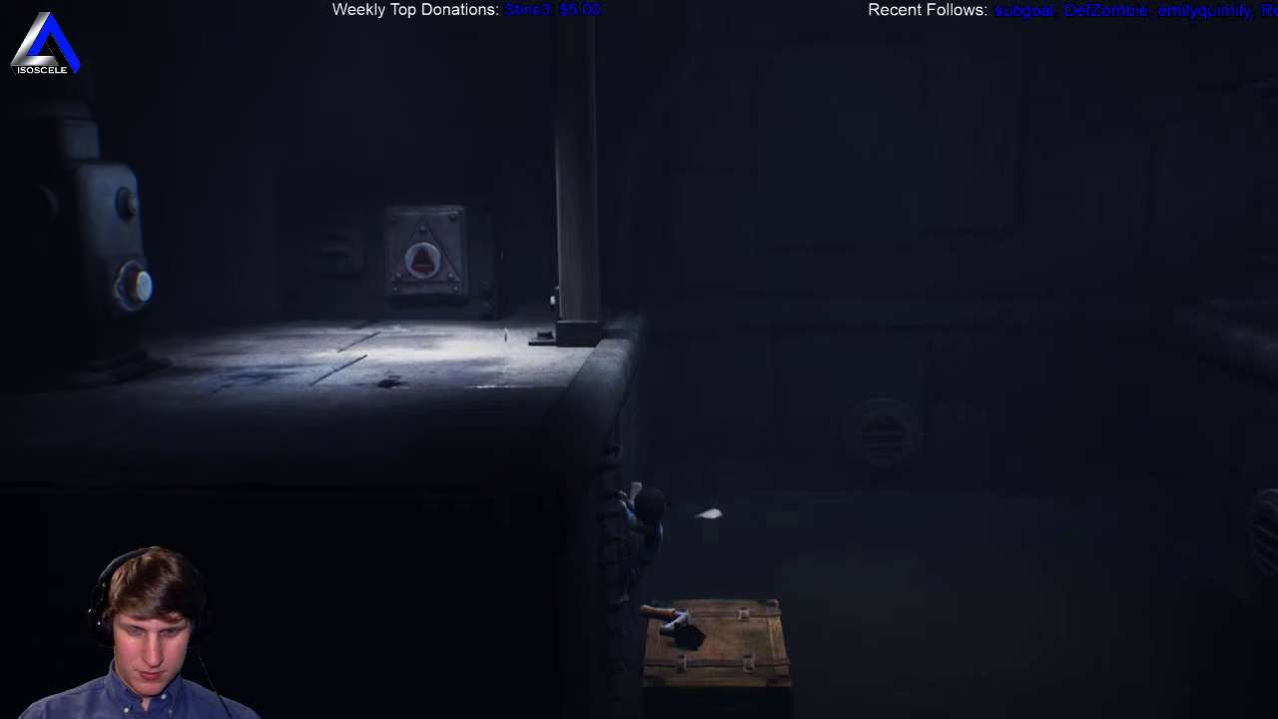
{"action": "key", "text": "w"}
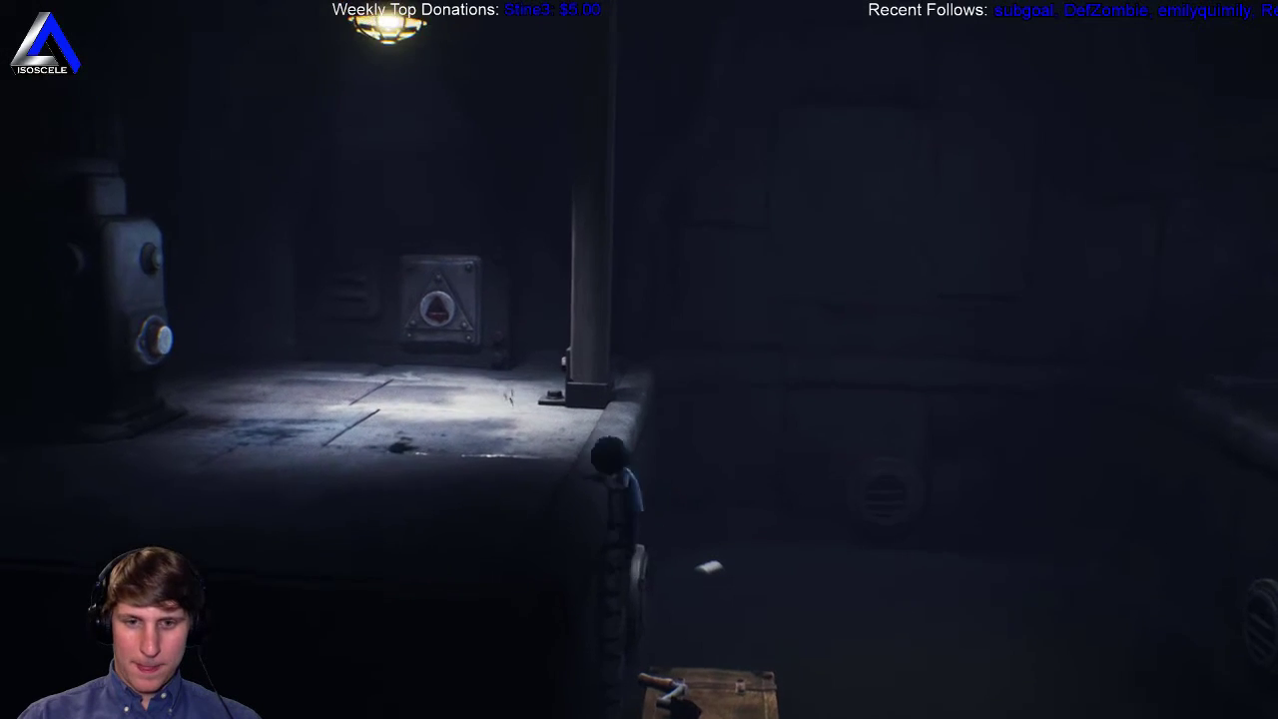
{"action": "key", "text": "w"}
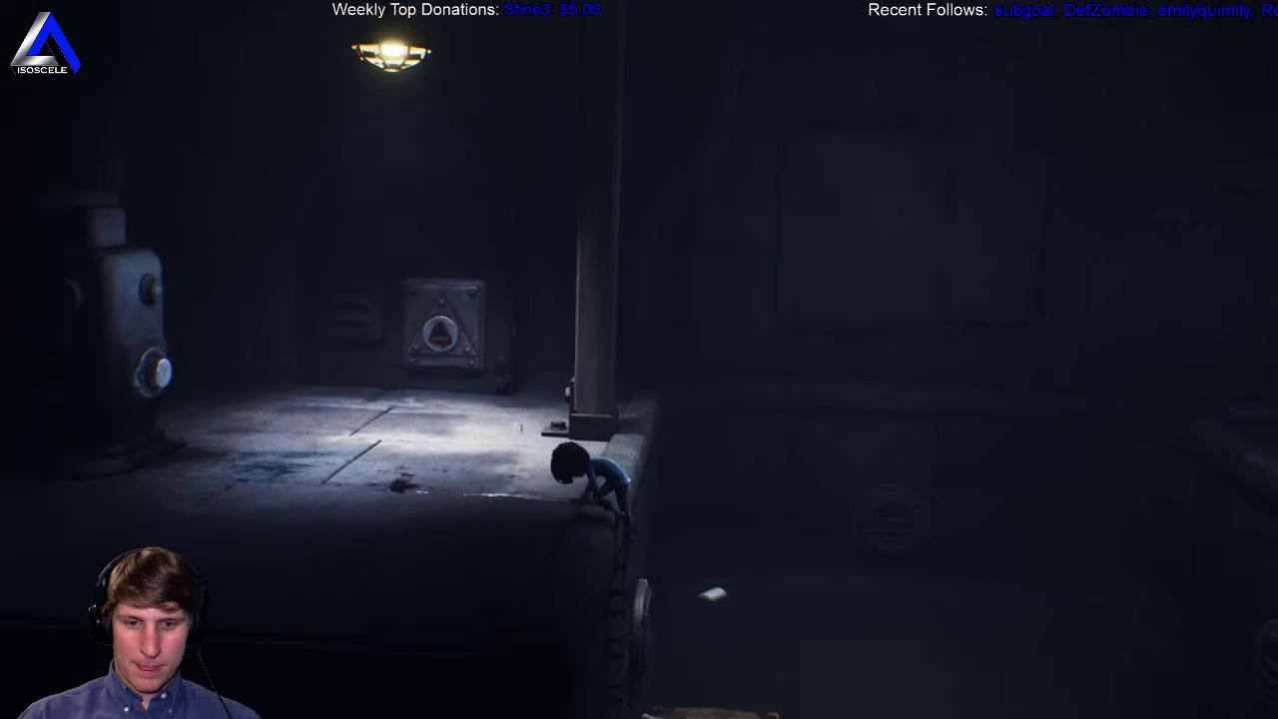
{"action": "key", "text": "a"}
{"action": "key", "text": "a"}
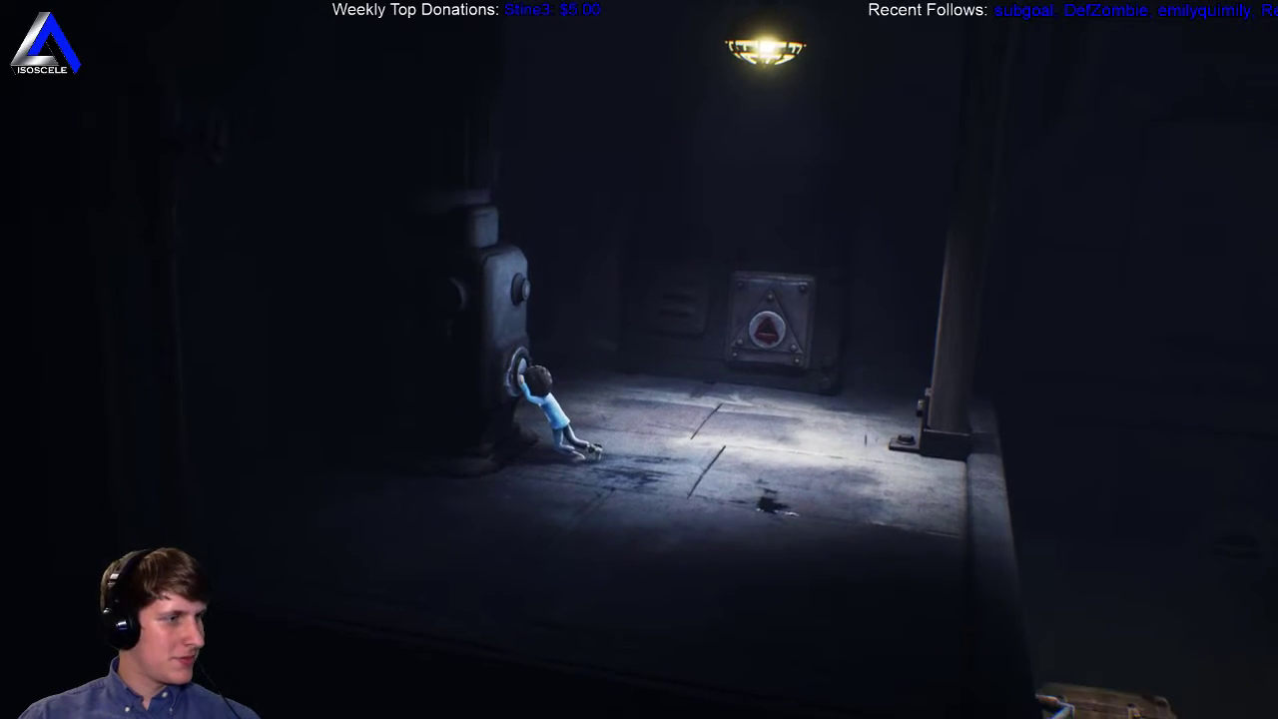
{"action": "key", "text": "d"}
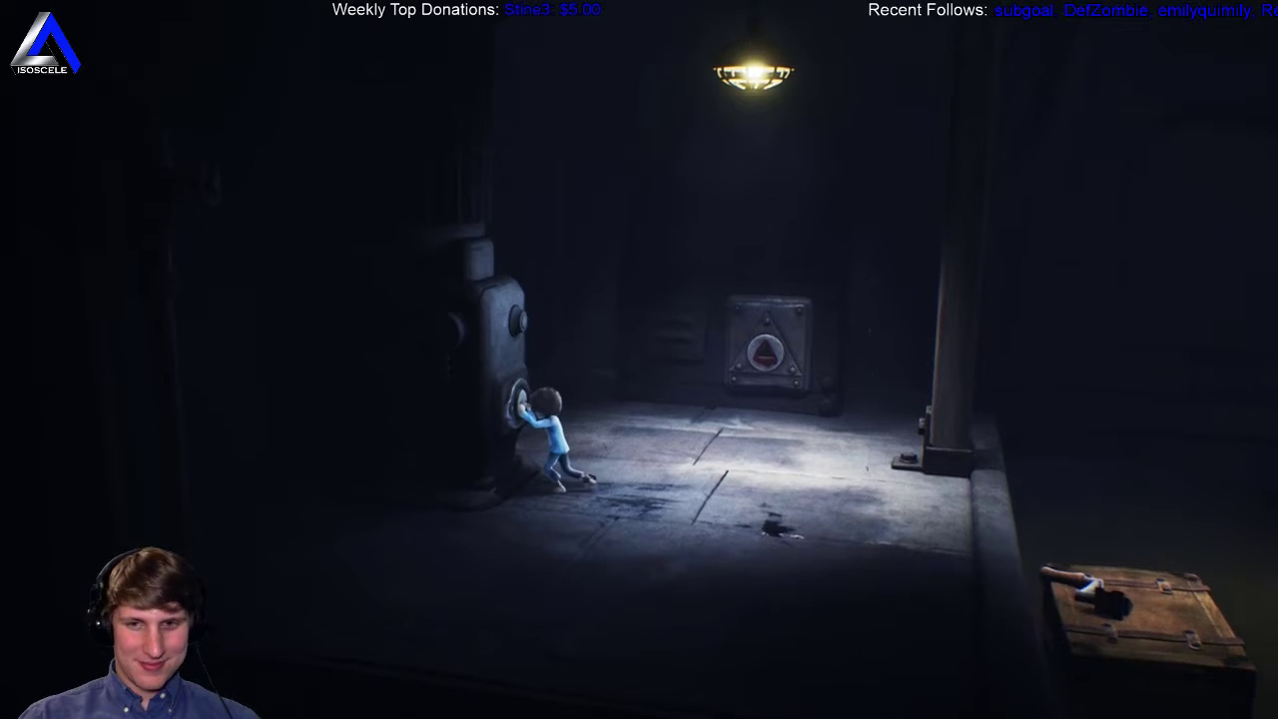
{"action": "key", "text": "d"}
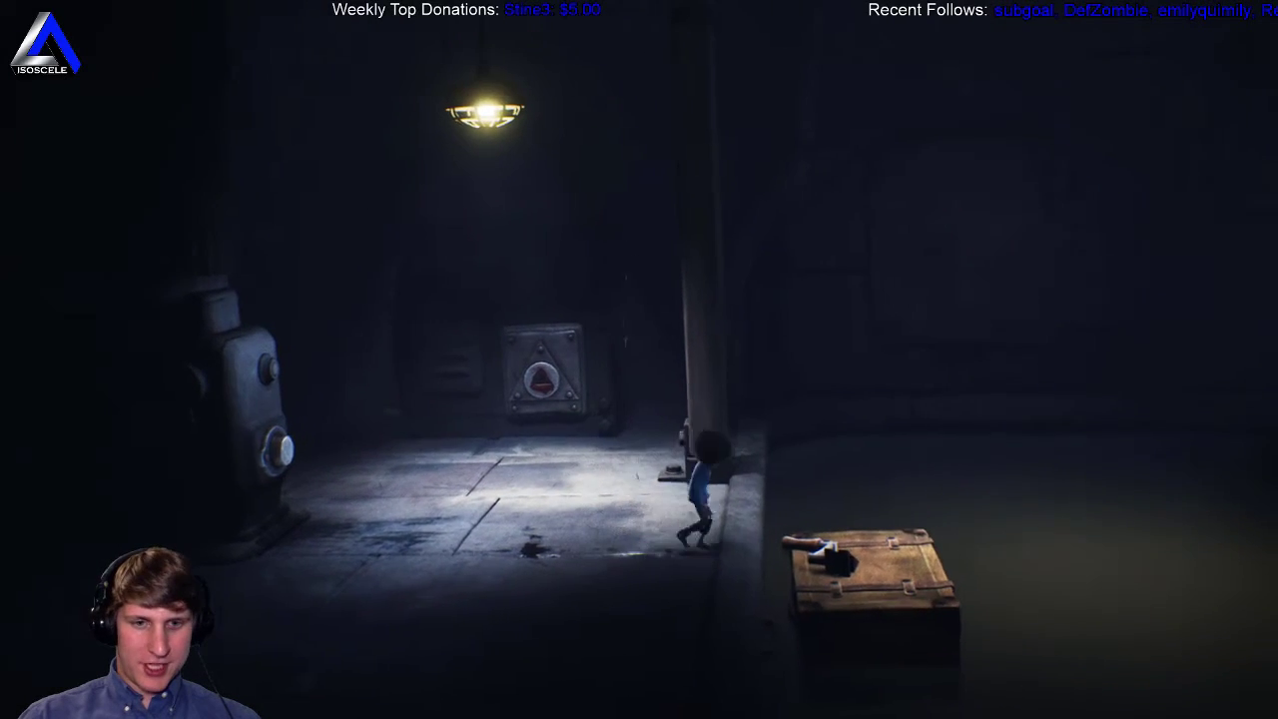
{"action": "key", "text": "d"}
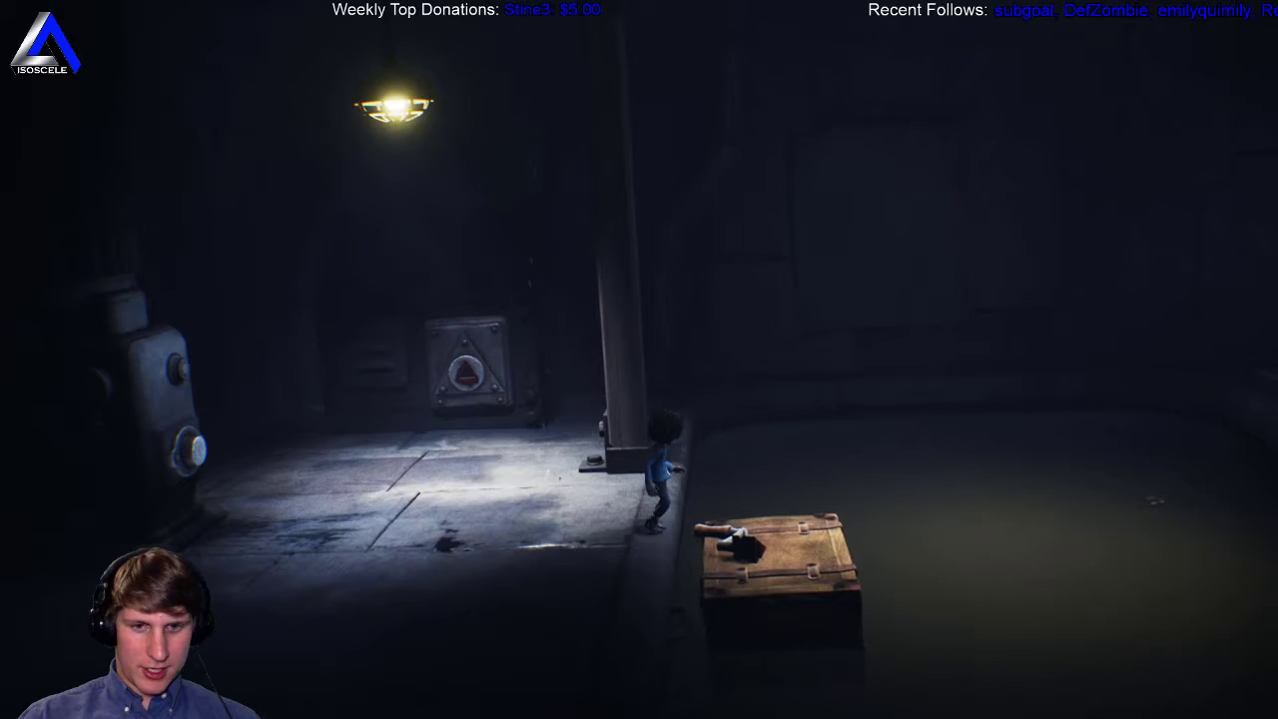
{"action": "key", "text": "d"}
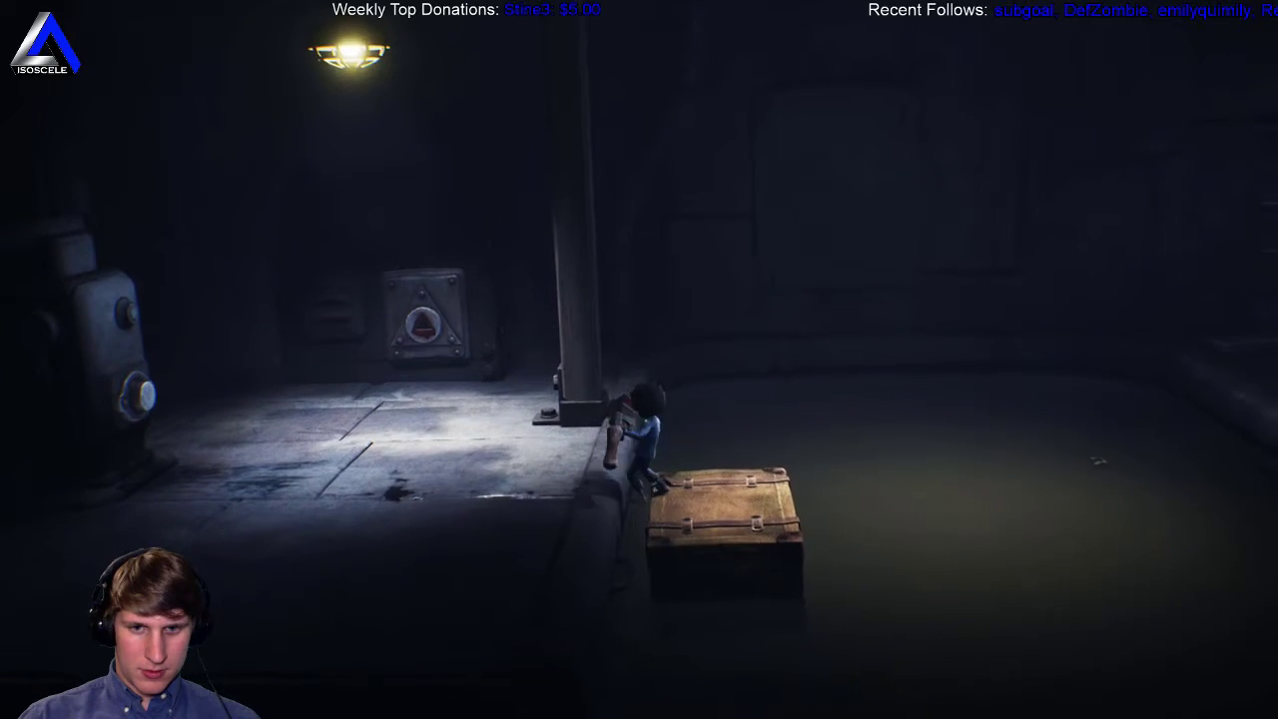
{"action": "key", "text": "a"}
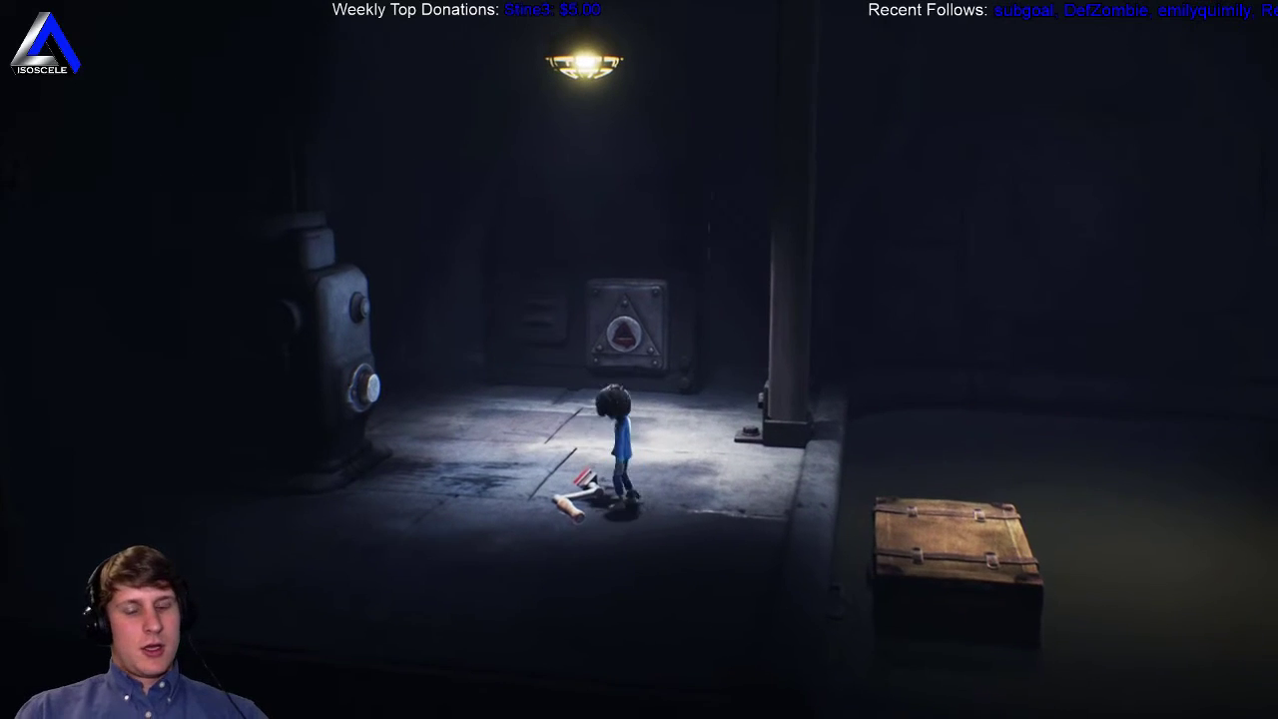
{"action": "key", "text": "e"}
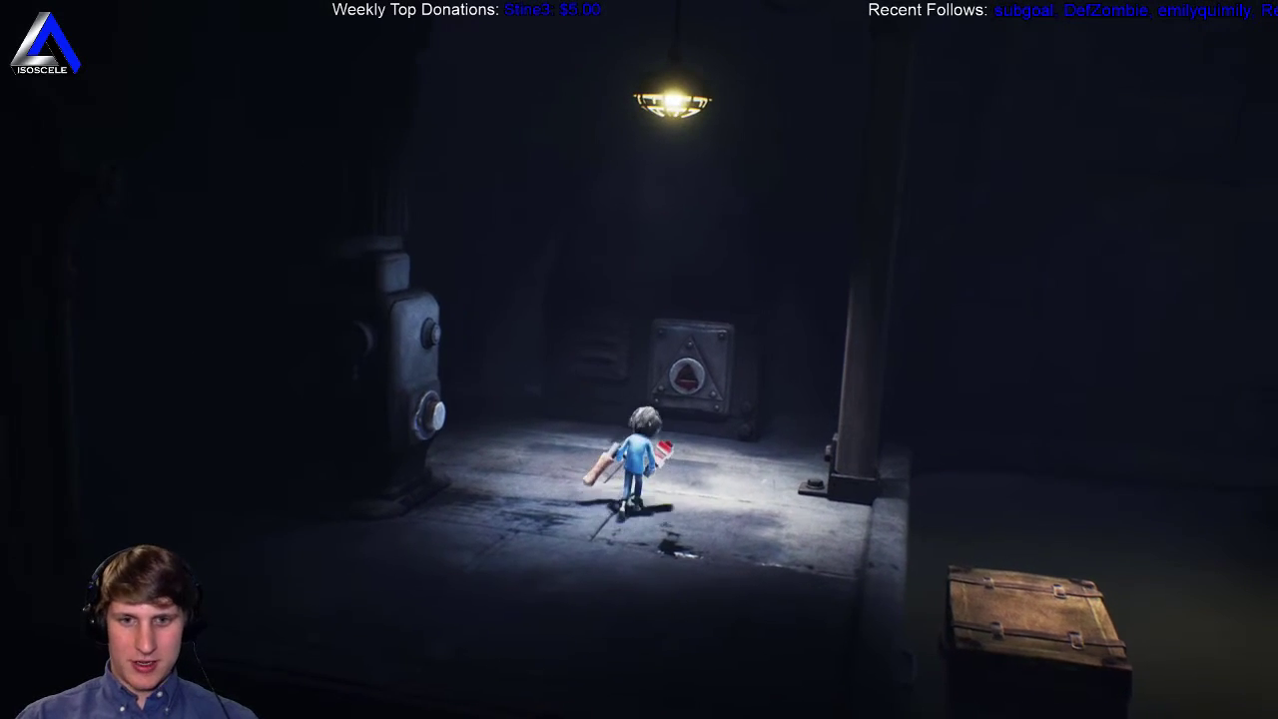
{"action": "key", "text": "w"}
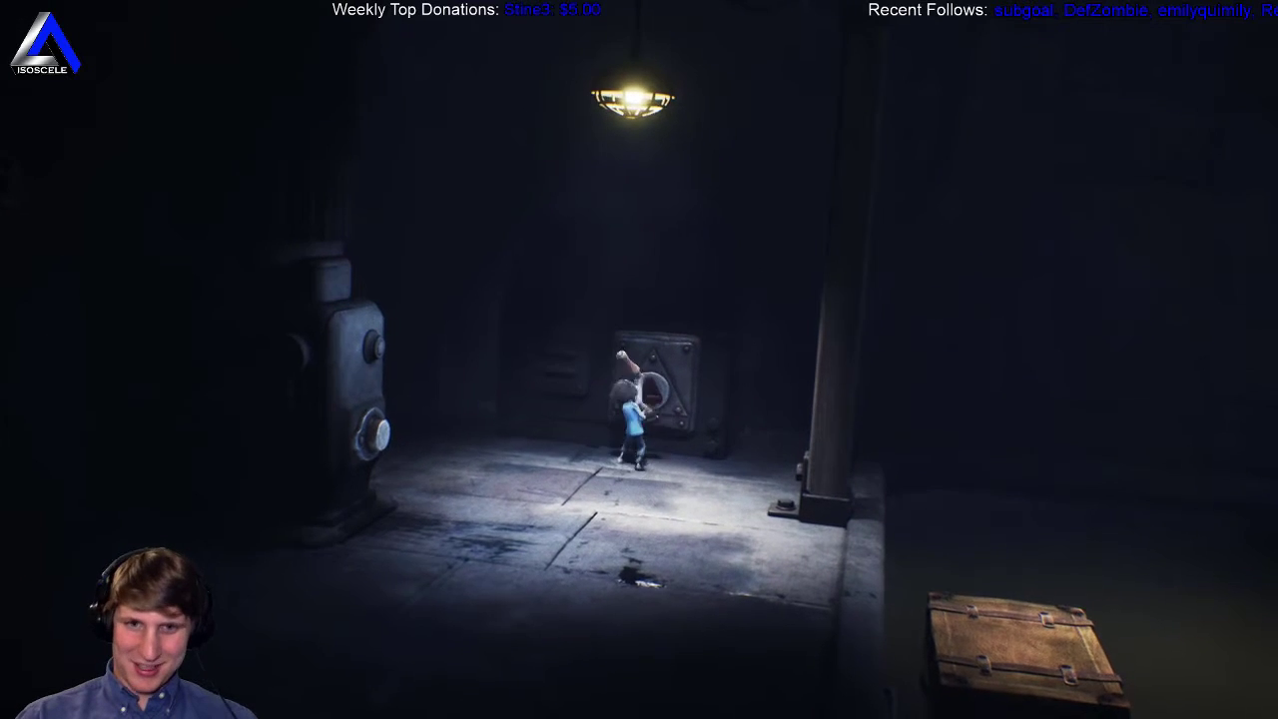
{"action": "key", "text": "e"}
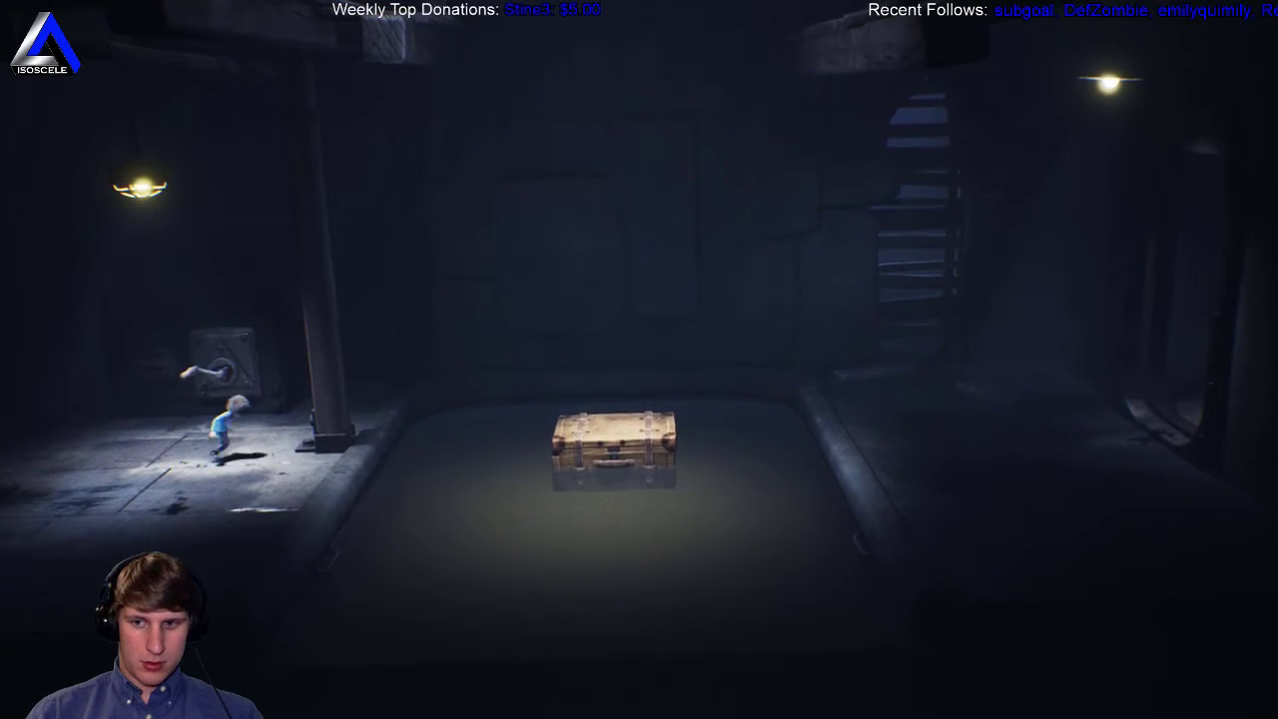
{"action": "key", "text": "a"}
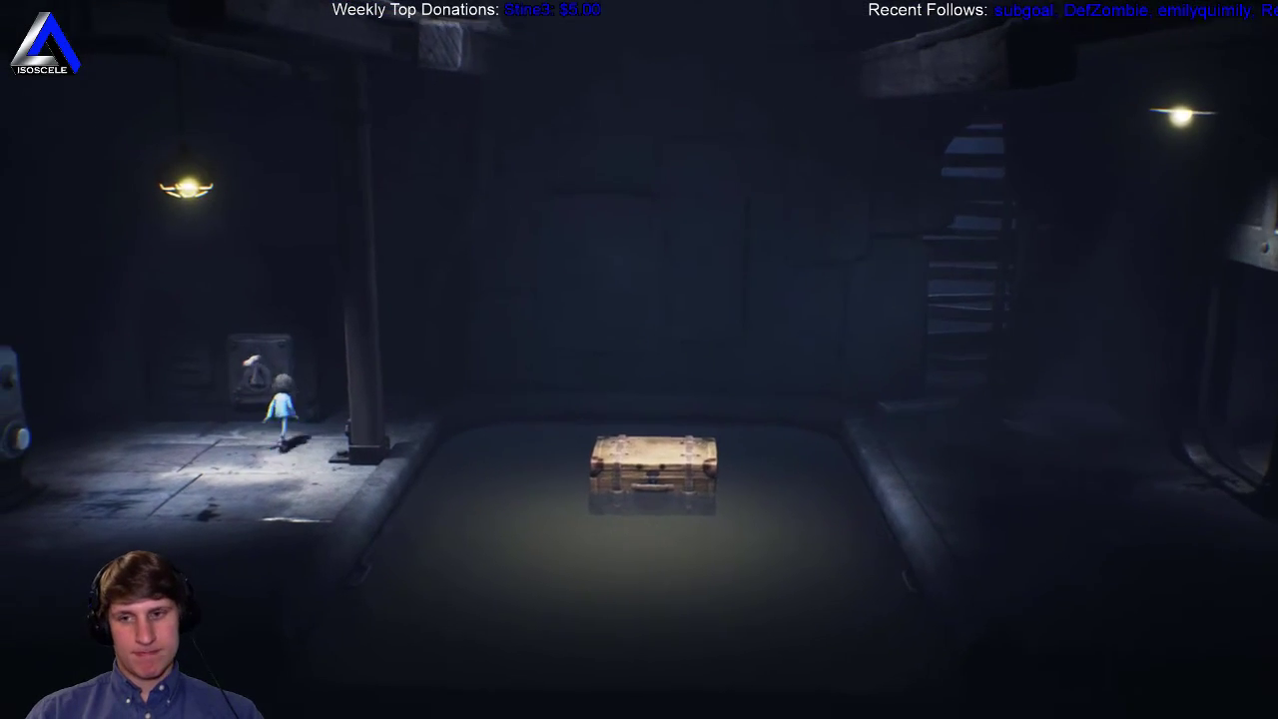
{"action": "key", "text": "ctrl"}
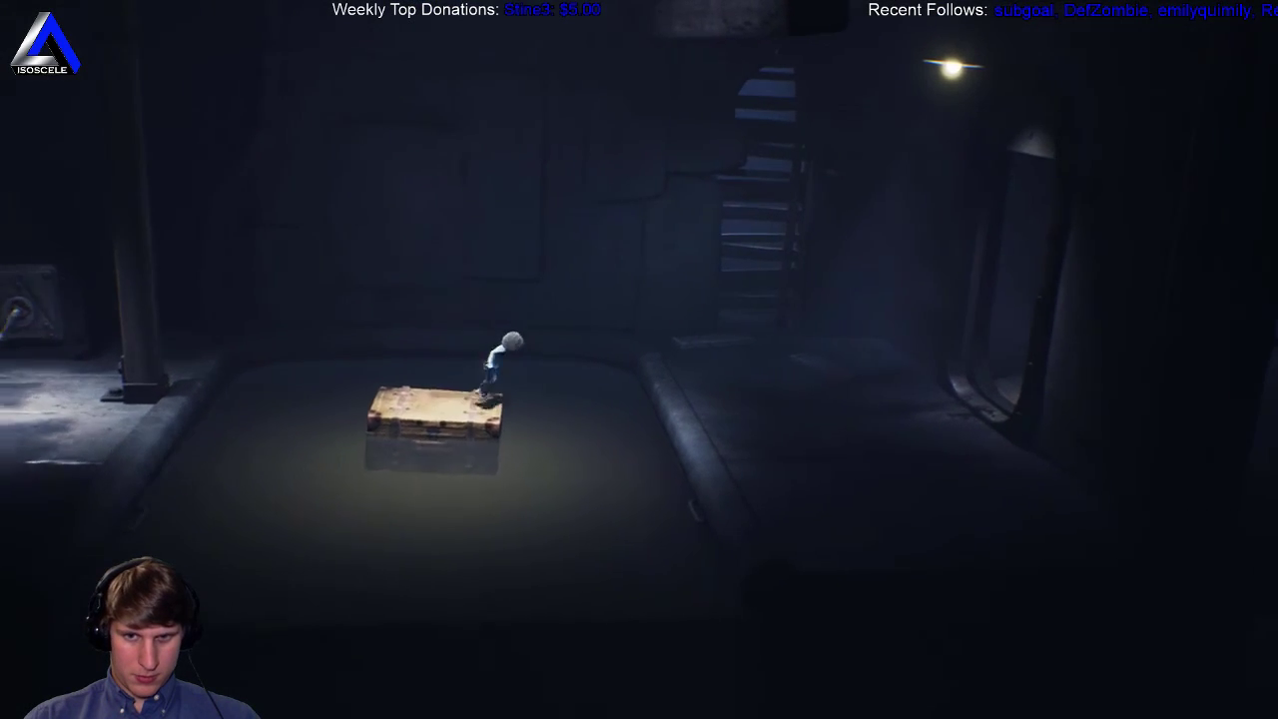
{"action": "key", "text": "d"}
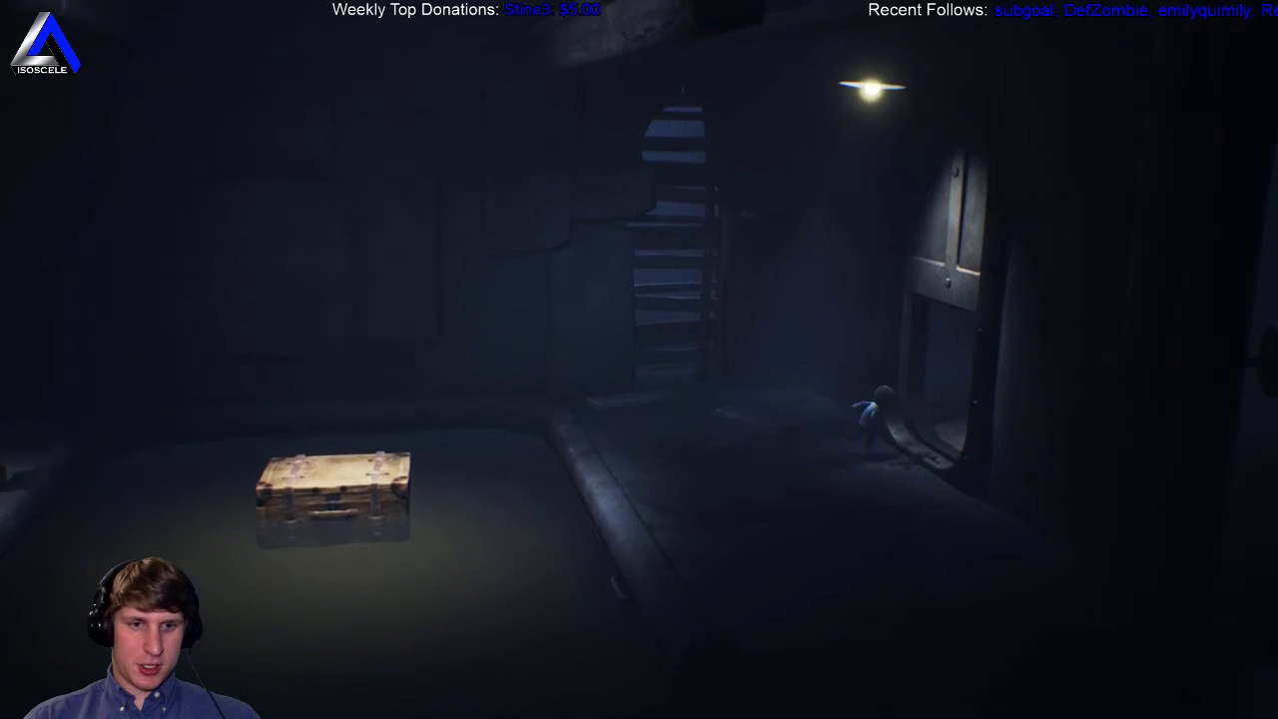
{"action": "key", "text": "d"}
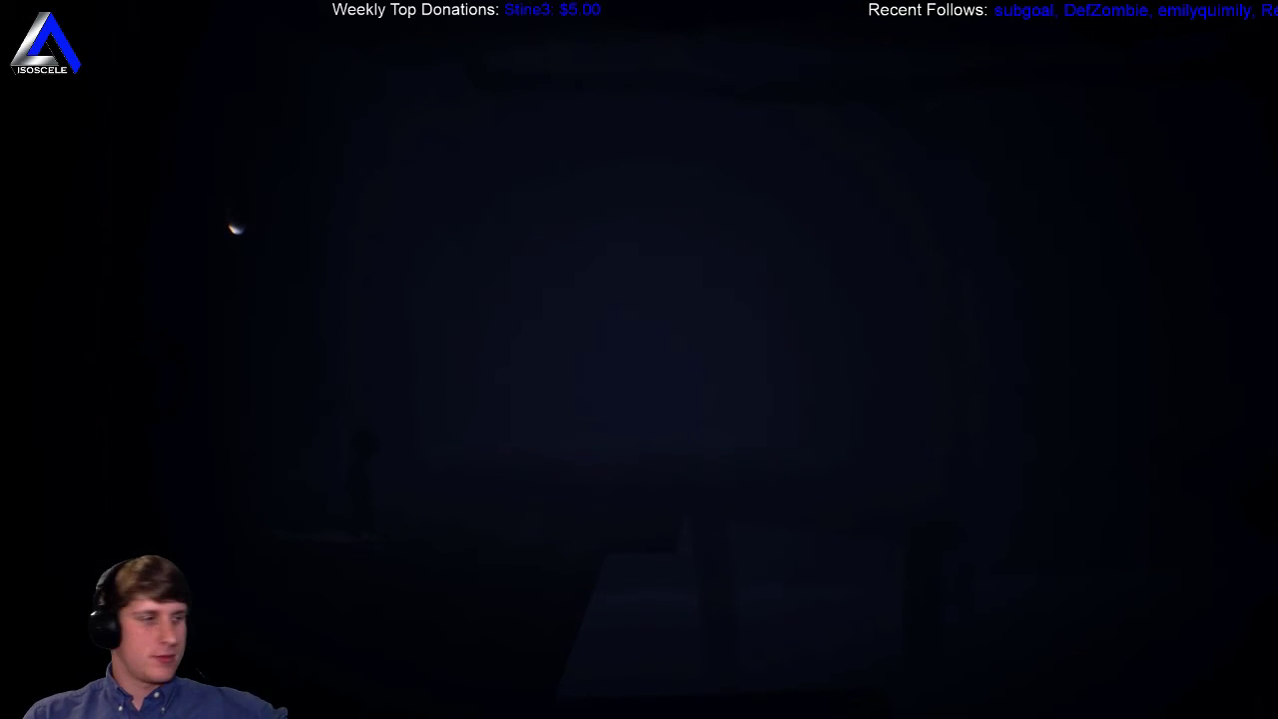
{"action": "key", "text": "d"}
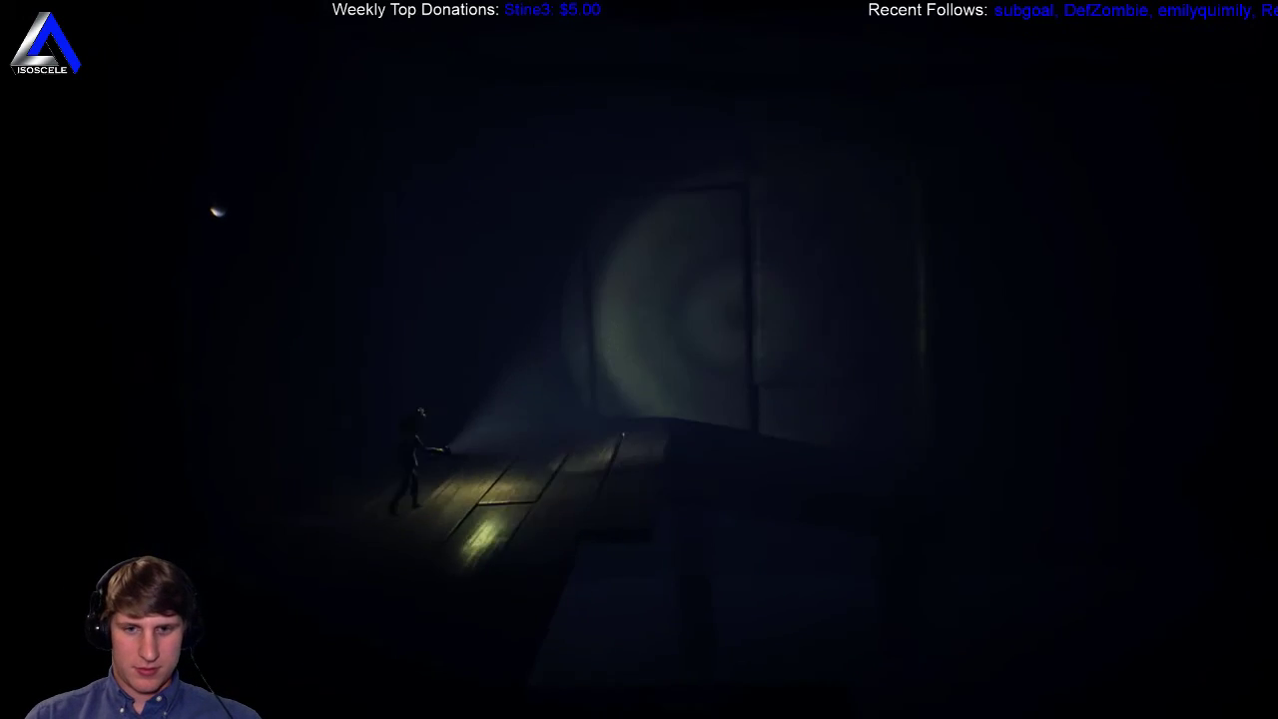
{"action": "key", "text": "a"}
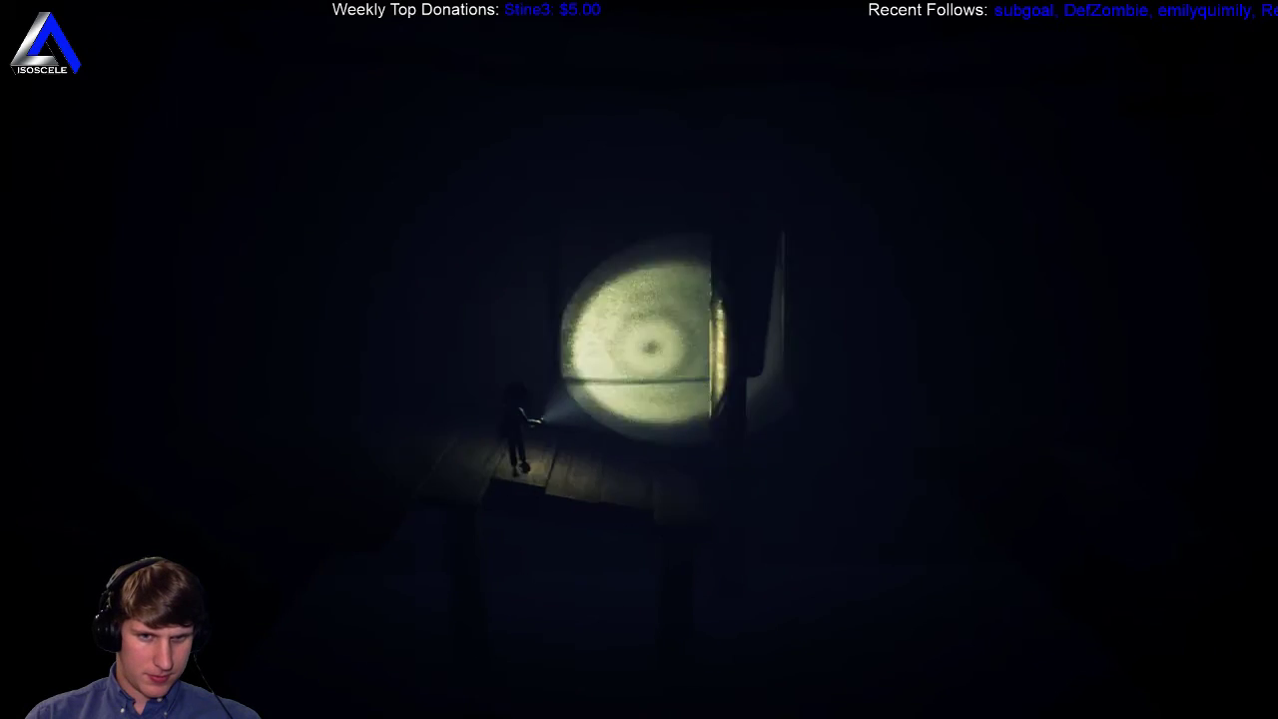
{"action": "key", "text": "a"}
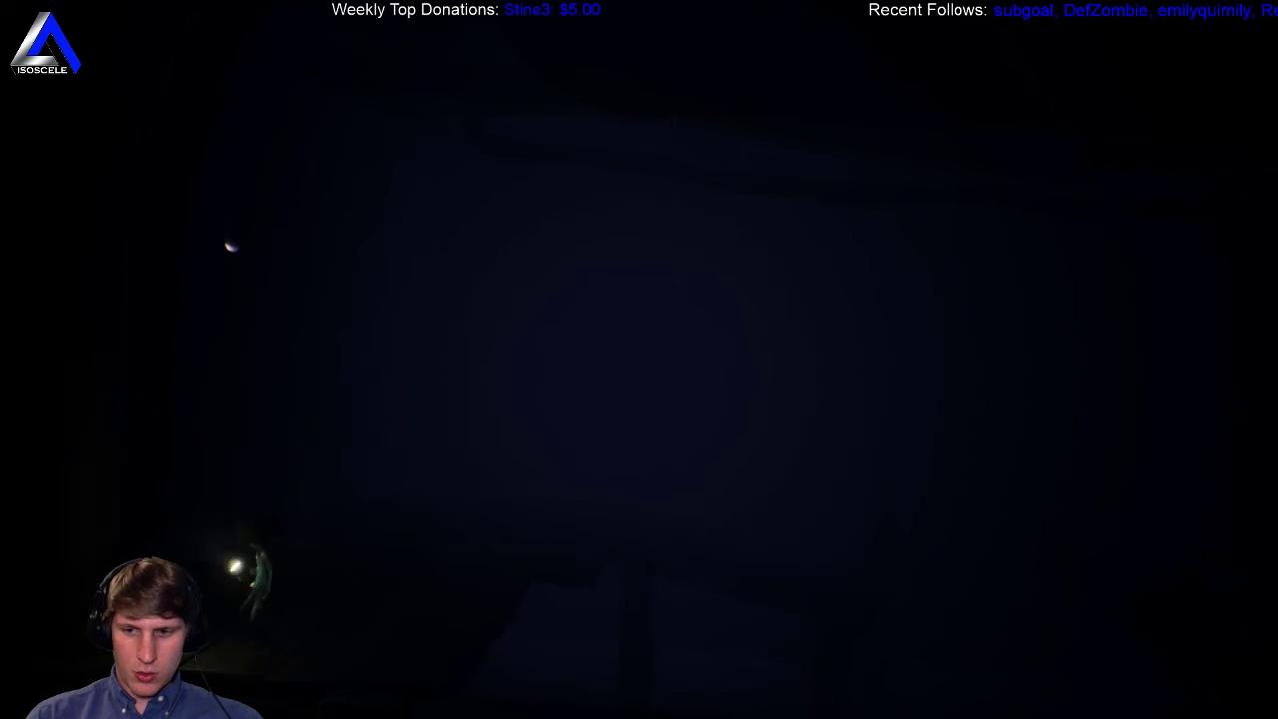
{"action": "key", "text": "d"}
{"action": "key", "text": "w"}
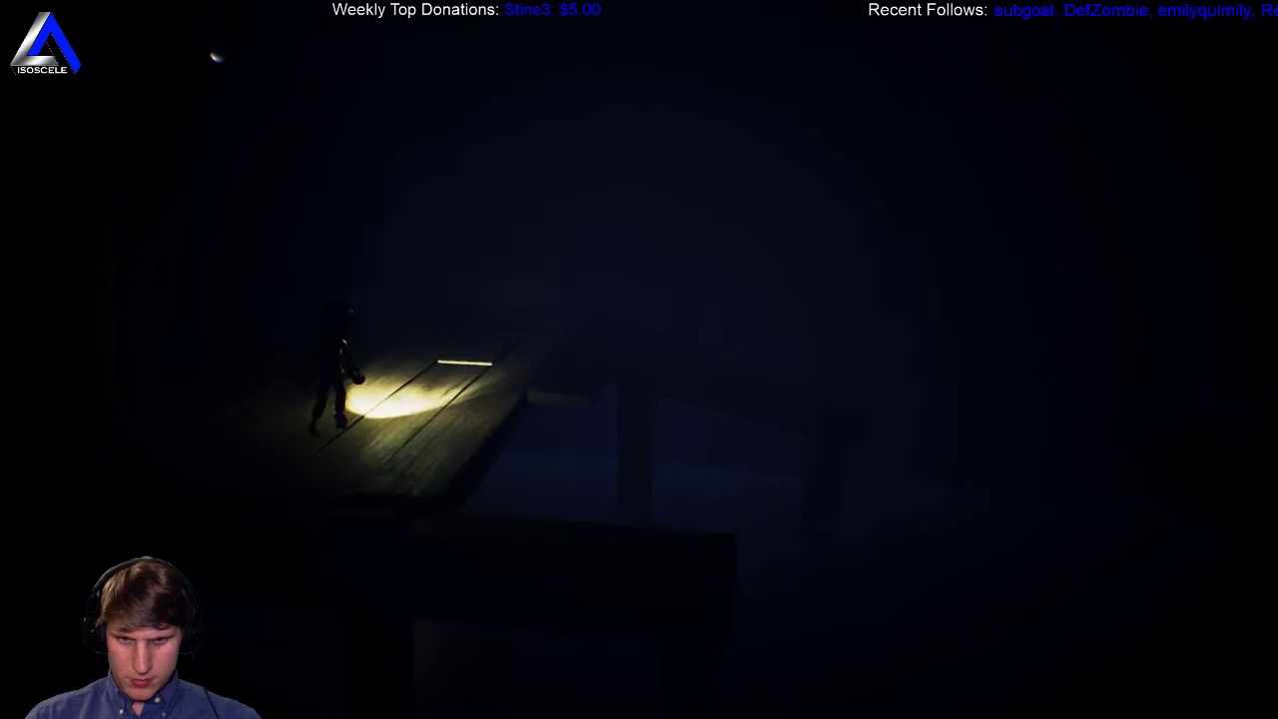
{"action": "key", "text": "d"}
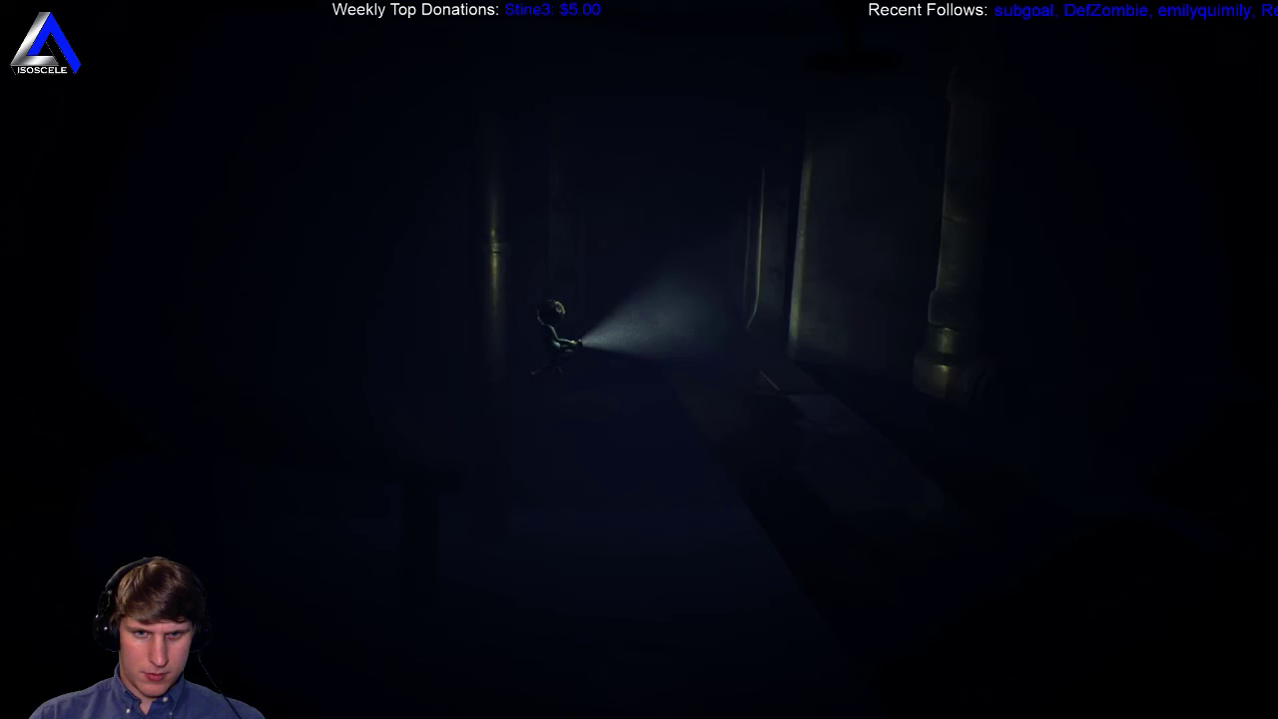
{"action": "key", "text": "s"}
{"action": "key", "text": "d"}
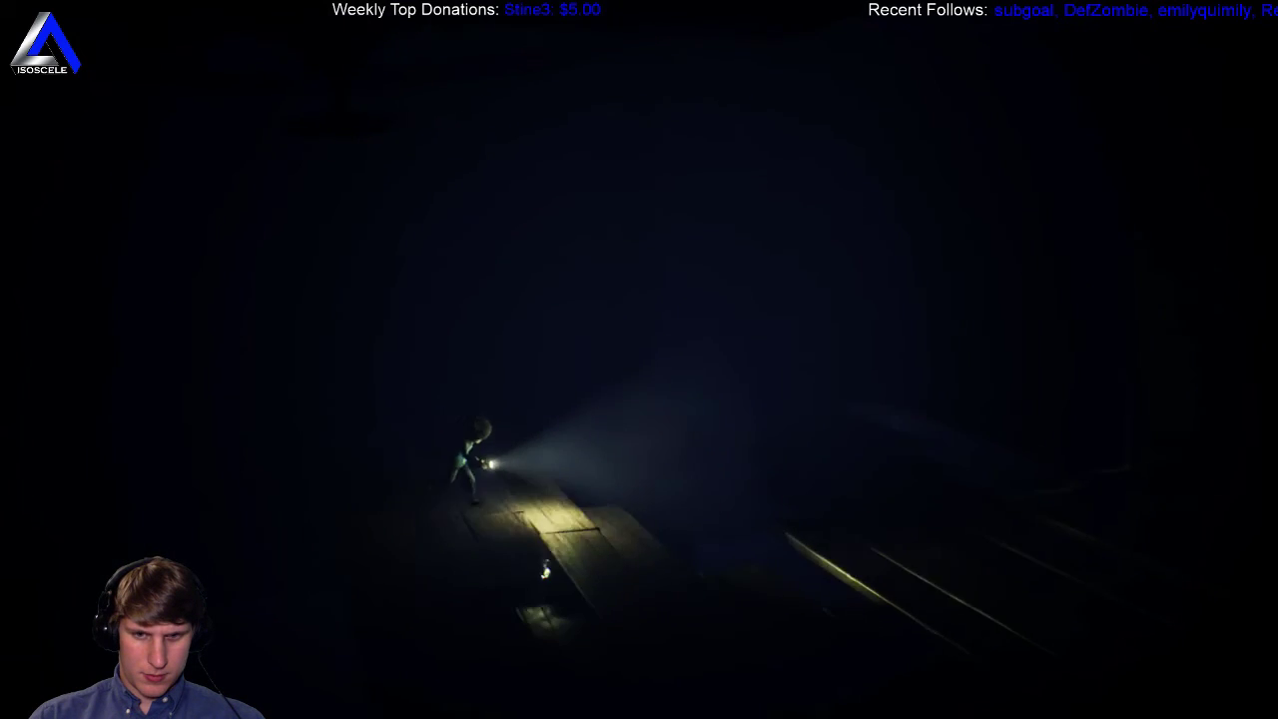
{"action": "key", "text": "d"}
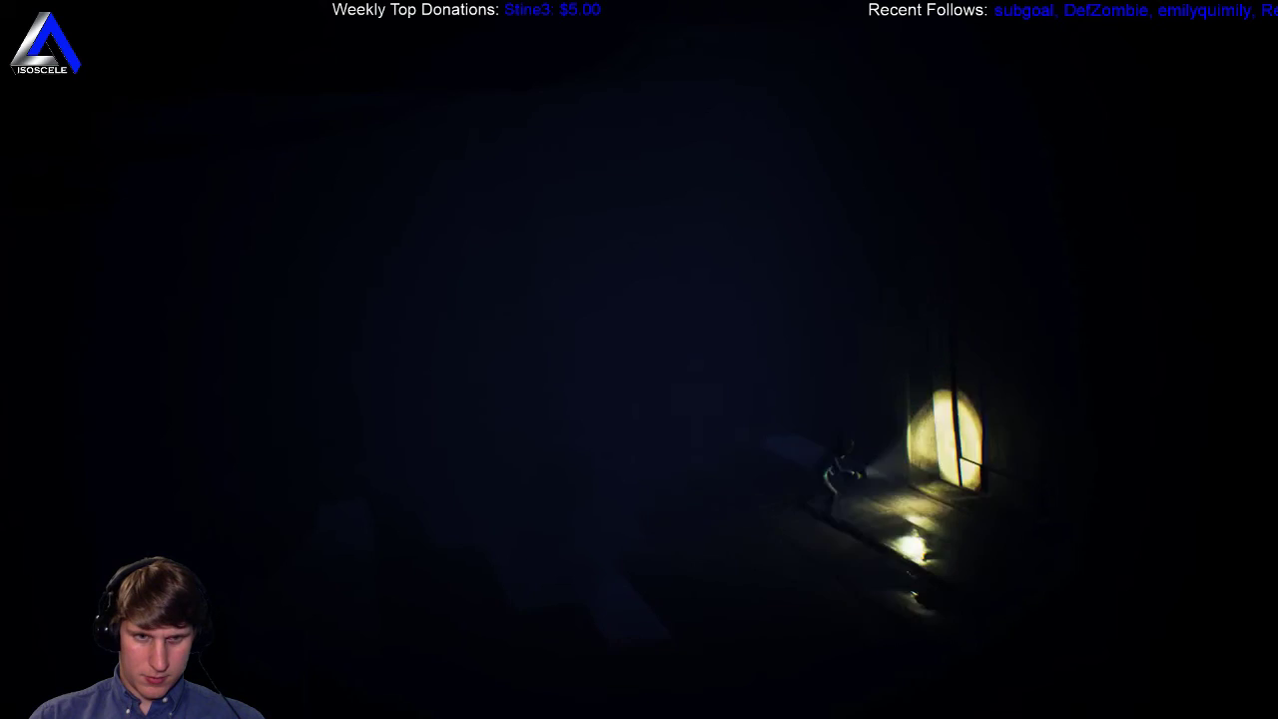
{"action": "key", "text": "d"}
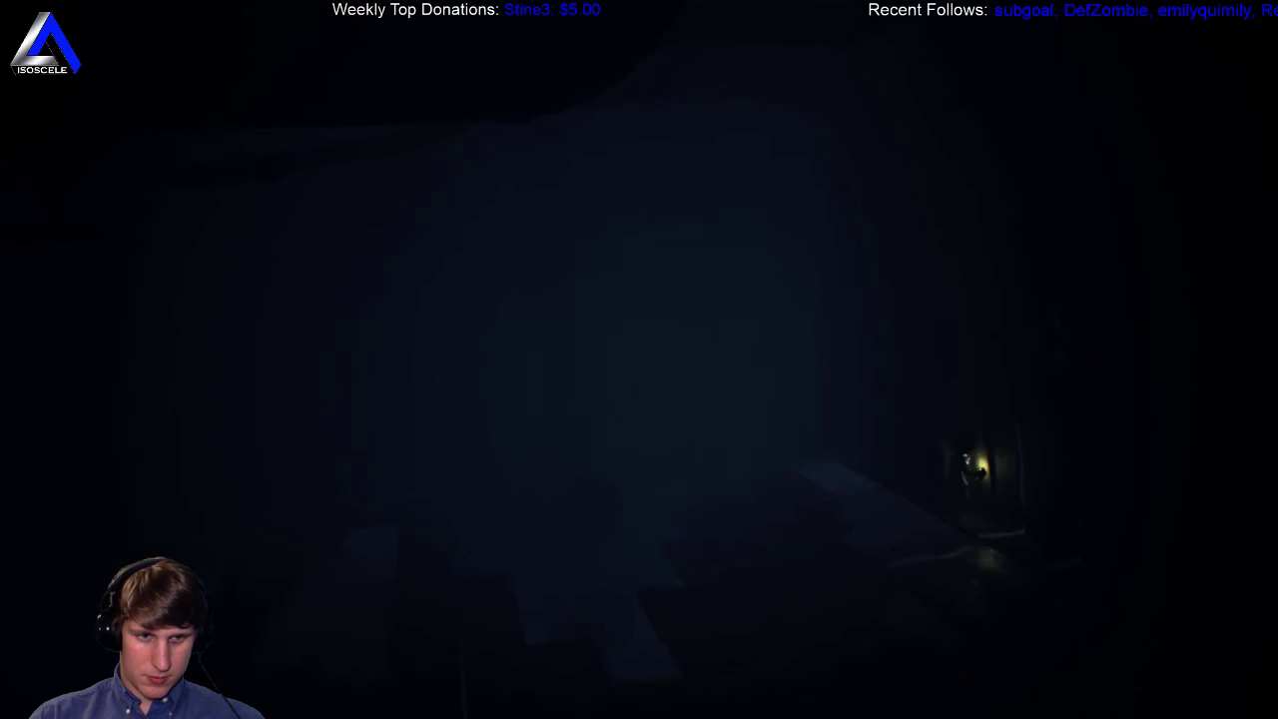
{"action": "key", "text": "d"}
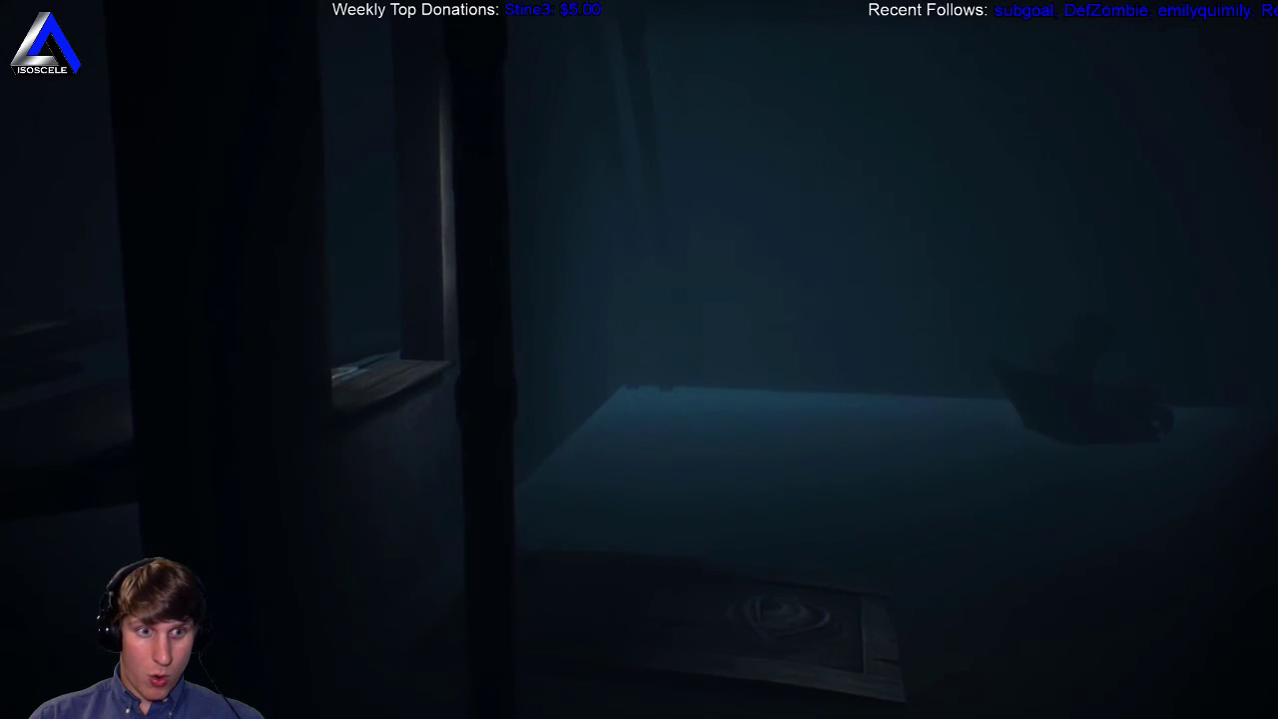
{"action": "key", "text": "s"}
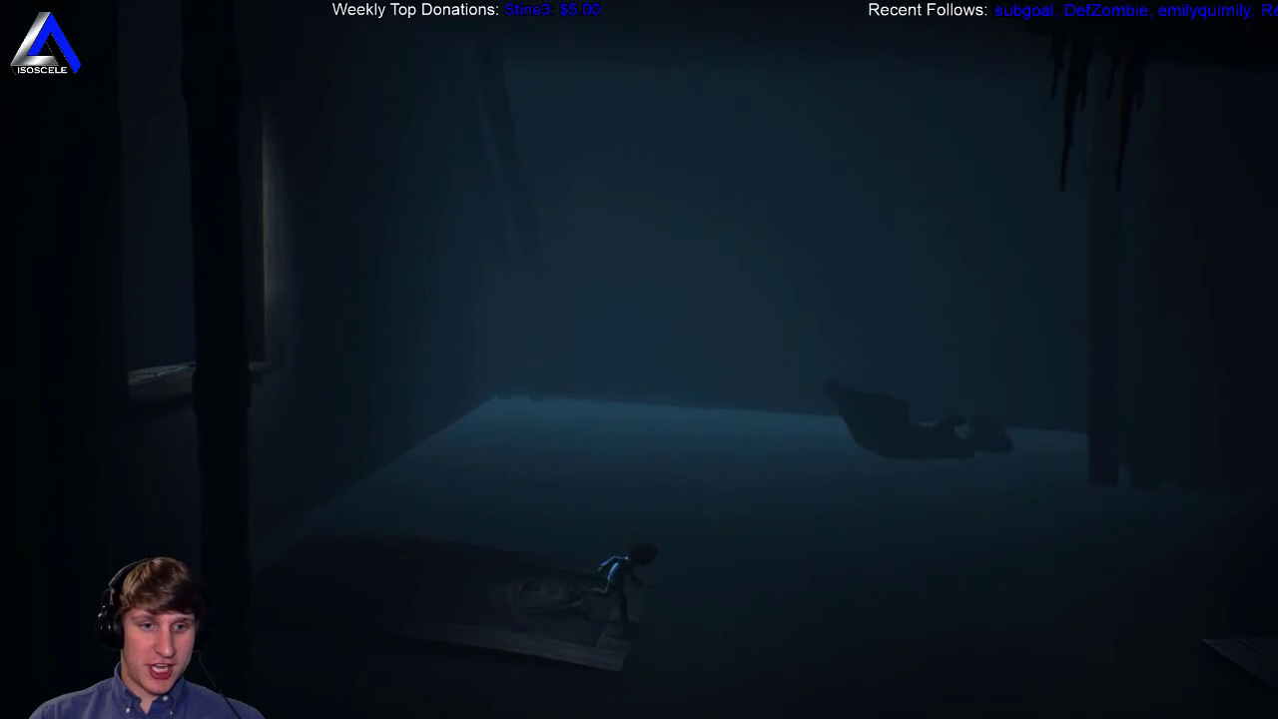
{"action": "key", "text": "d"}
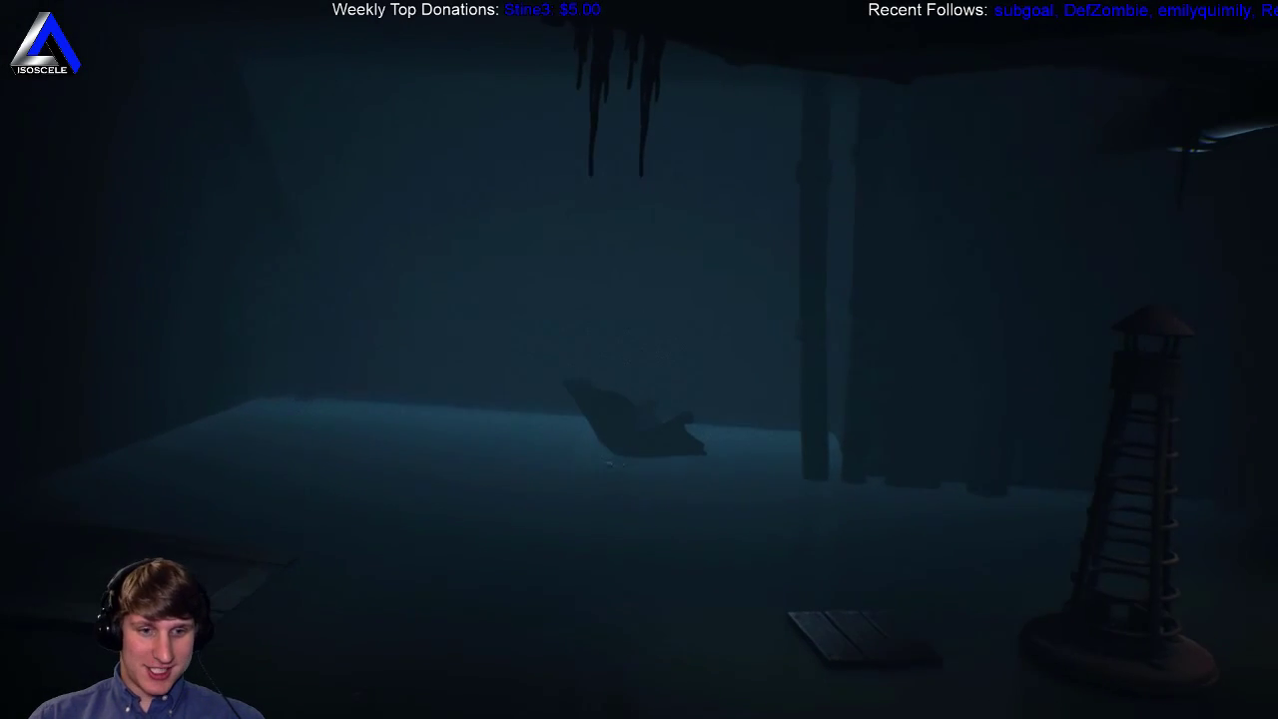
{"action": "key", "text": "d"}
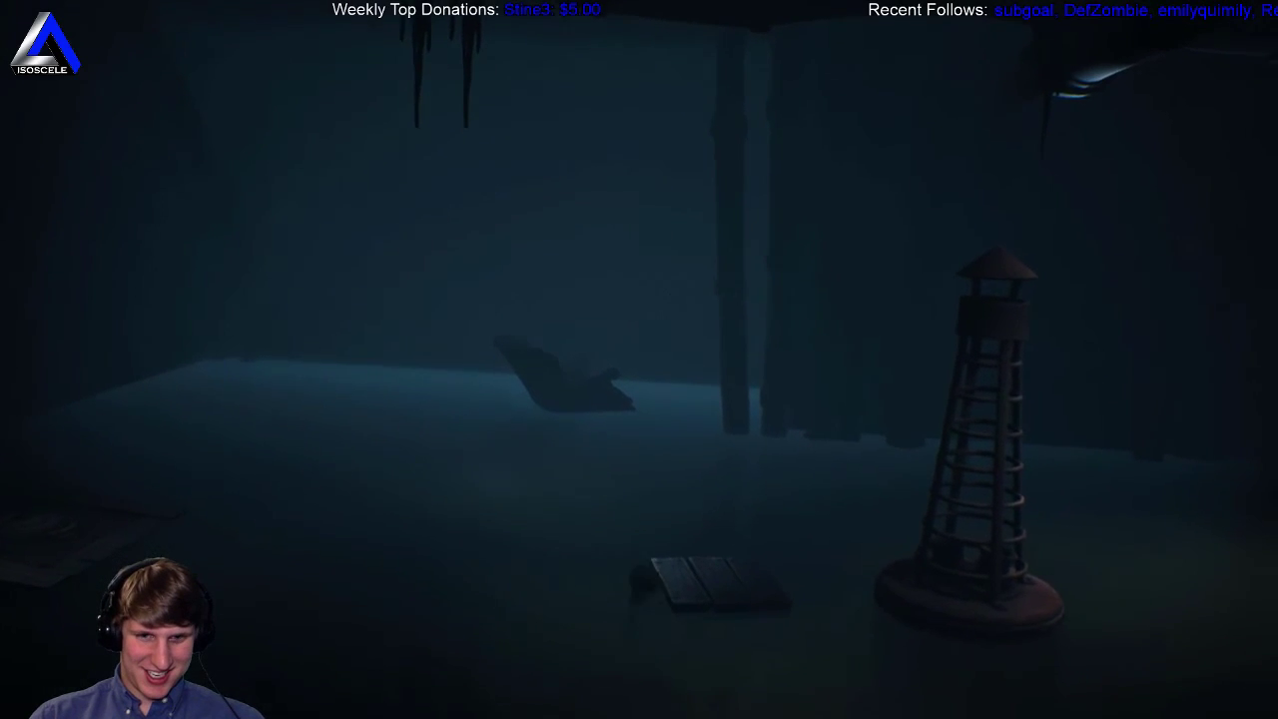
{"action": "key", "text": "d"}
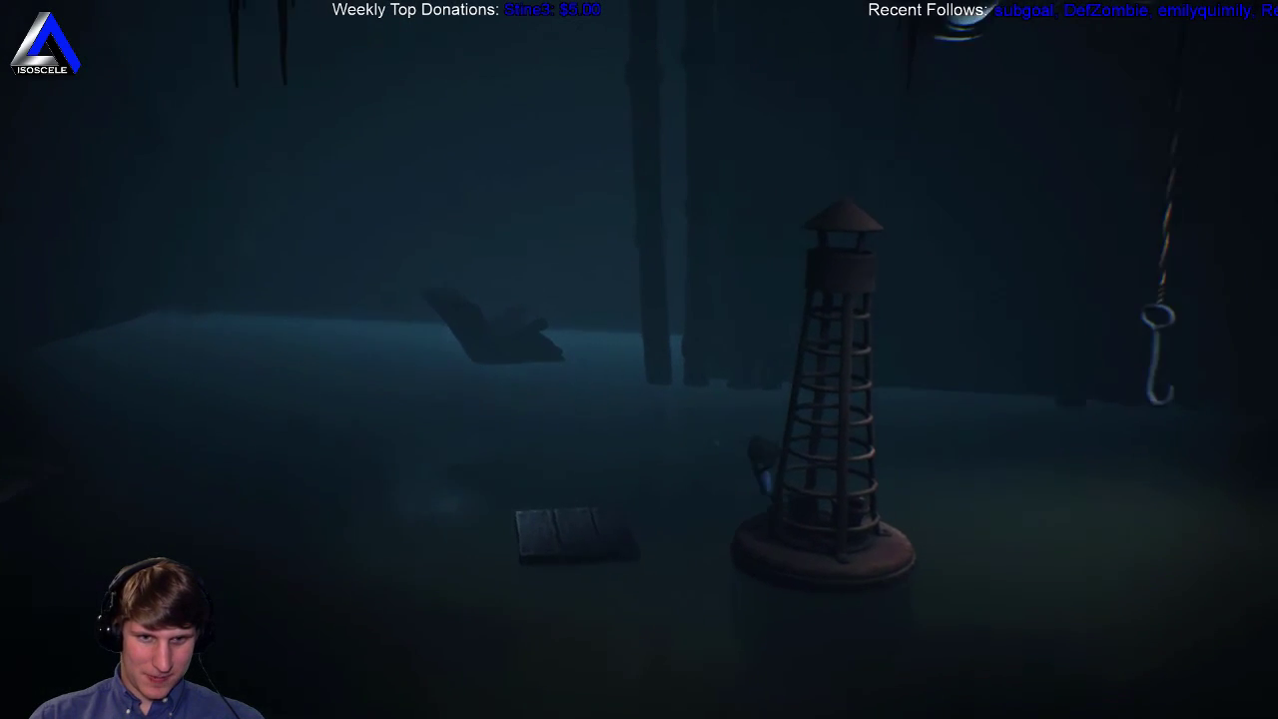
{"action": "key", "text": "w"}
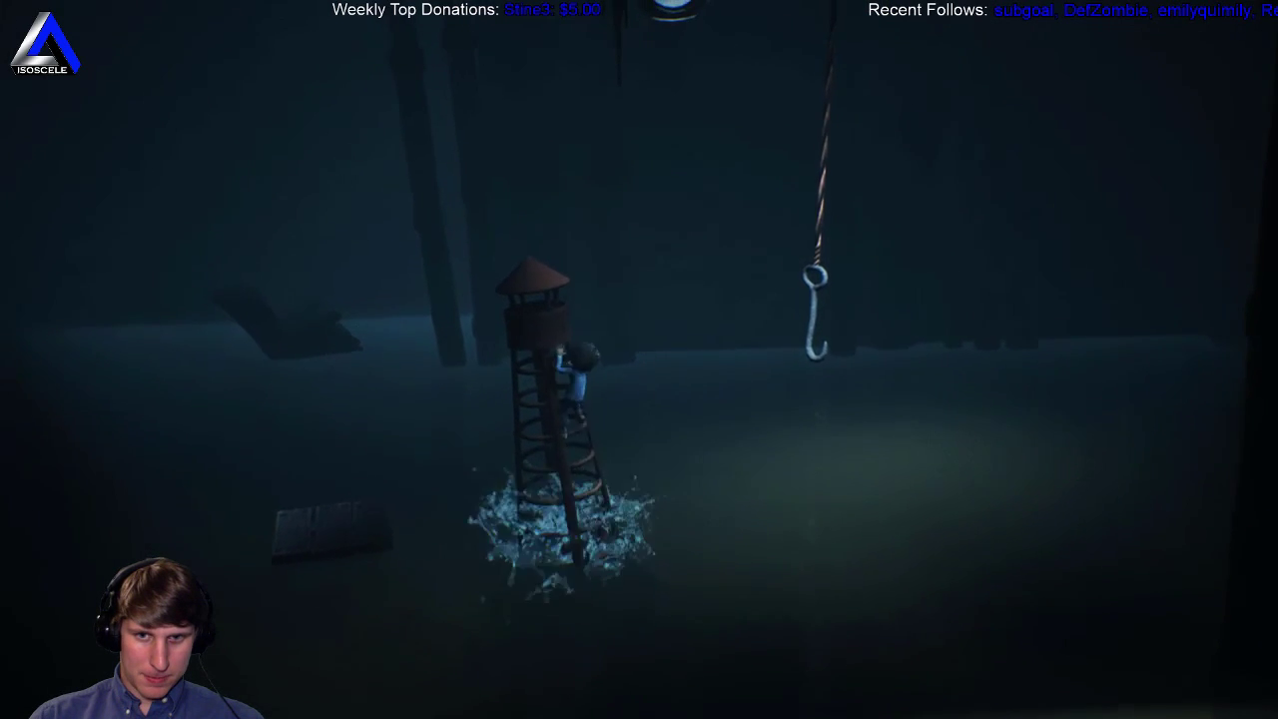
{"action": "key", "text": "space"}
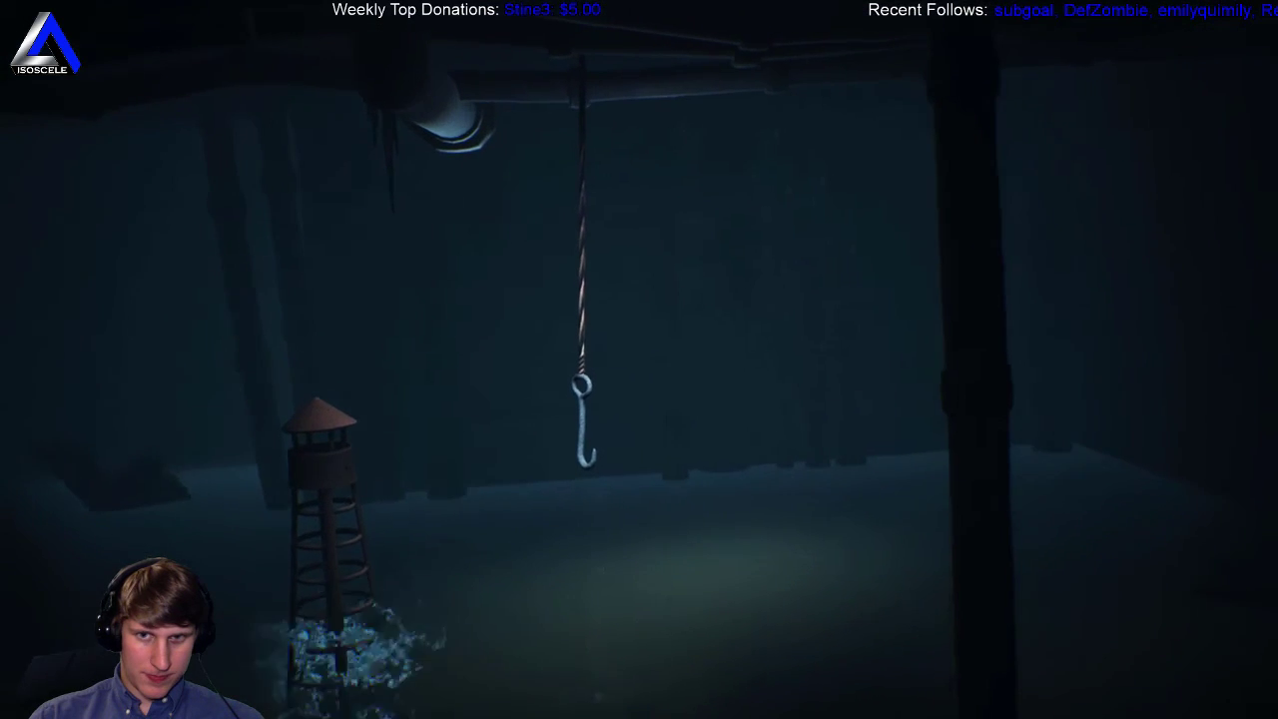
{"action": "key", "text": "d"}
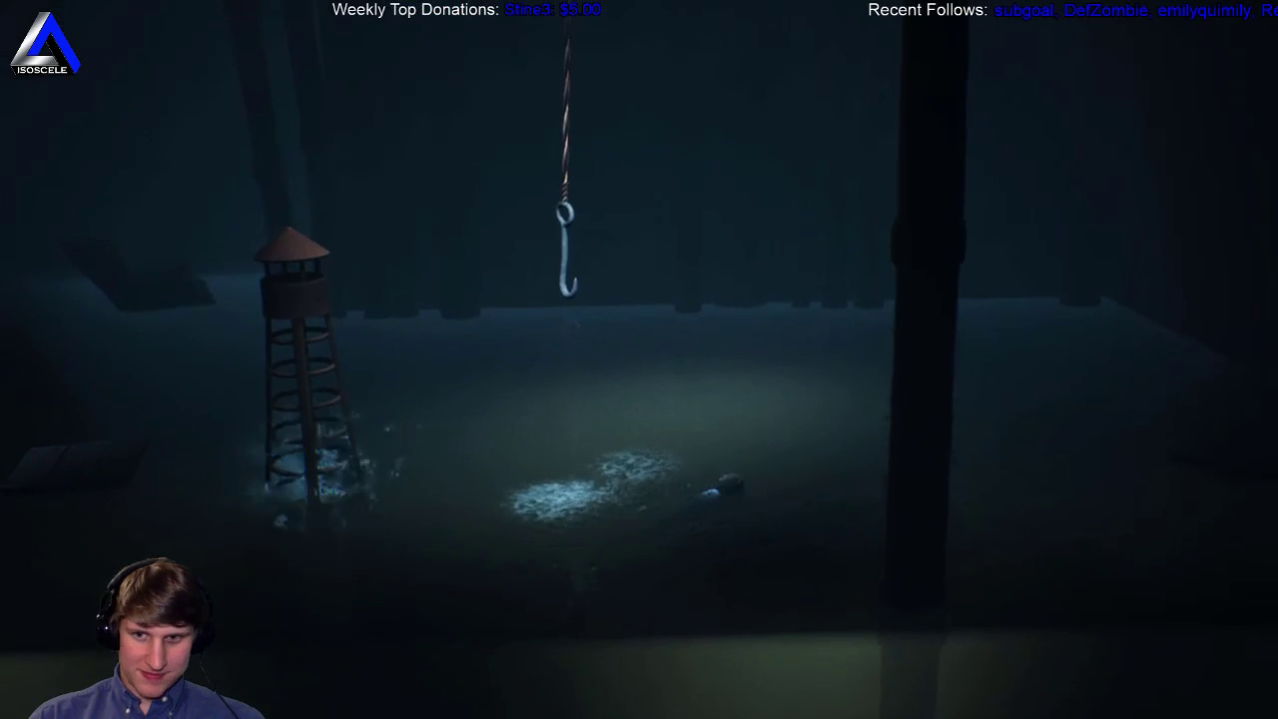
{"action": "key", "text": "d"}
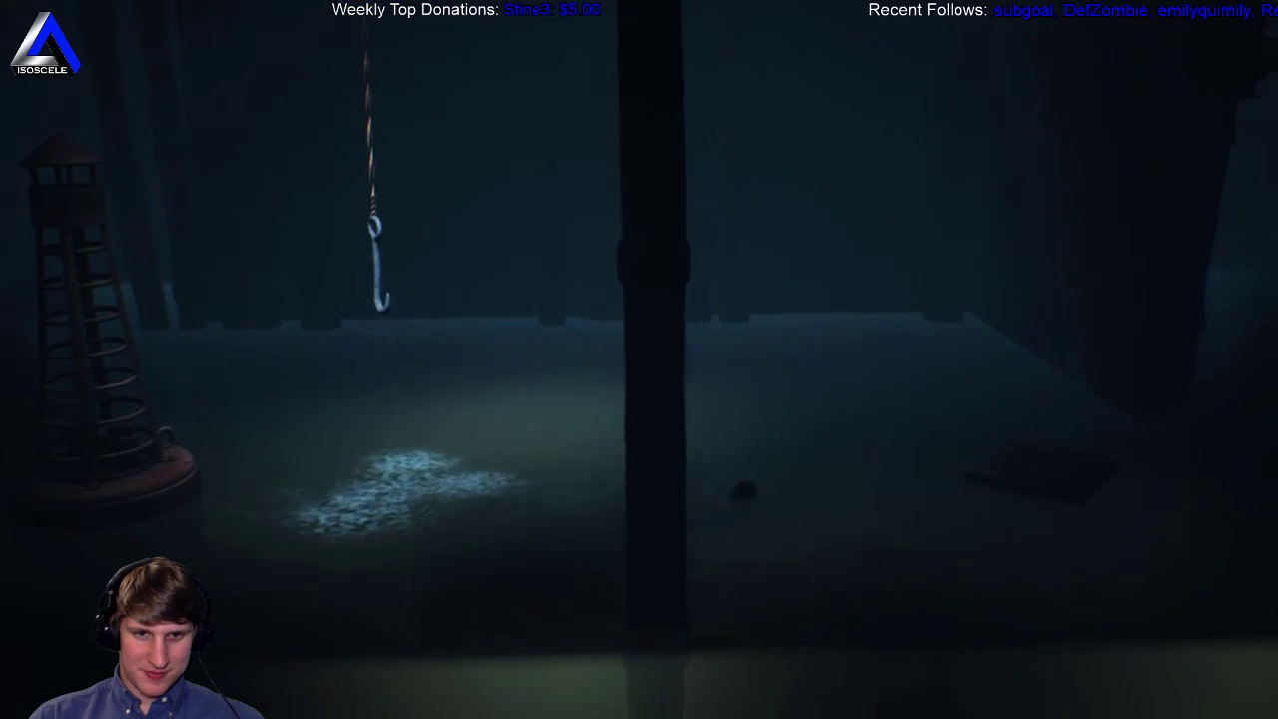
{"action": "key", "text": "d"}
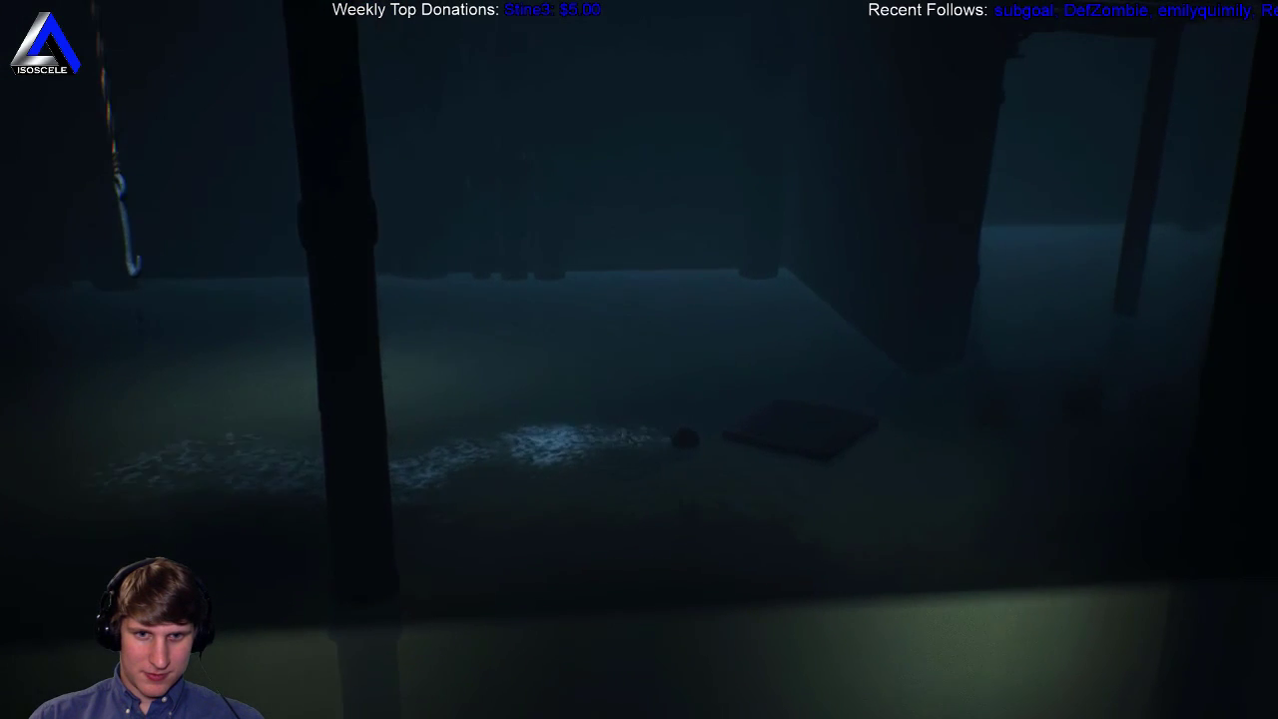
{"action": "key", "text": "d"}
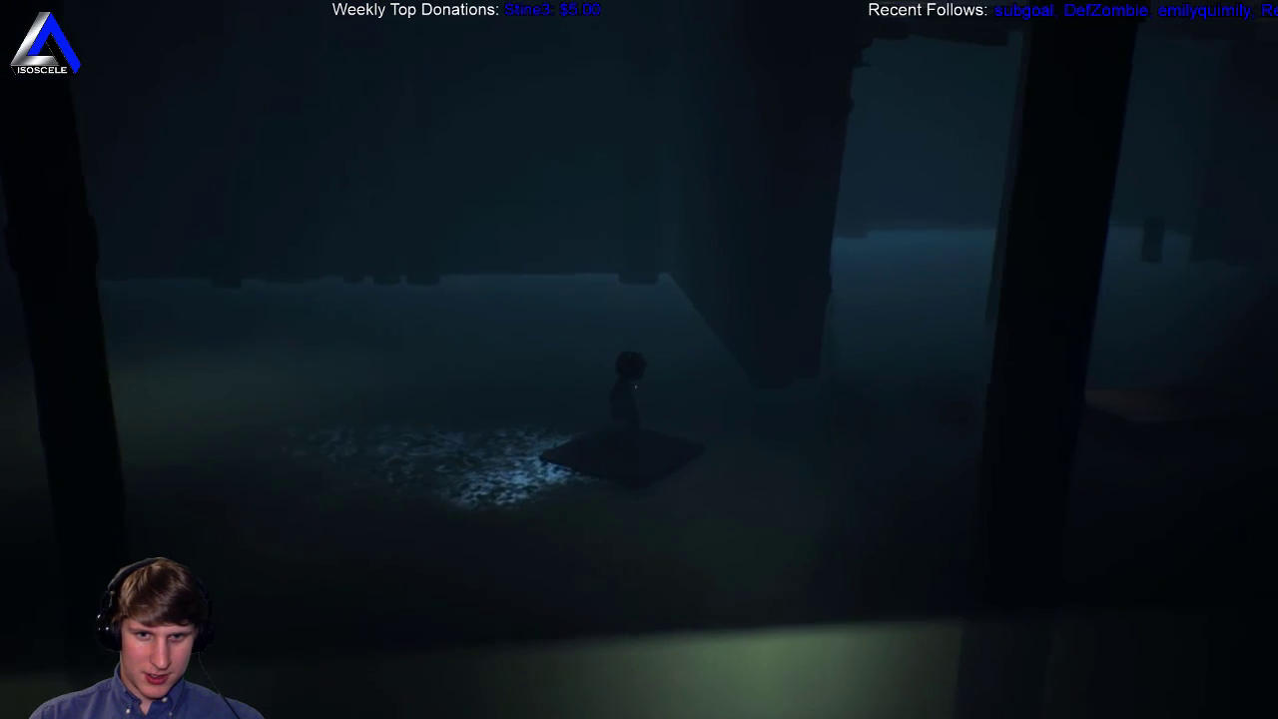
{"action": "key", "text": "d"}
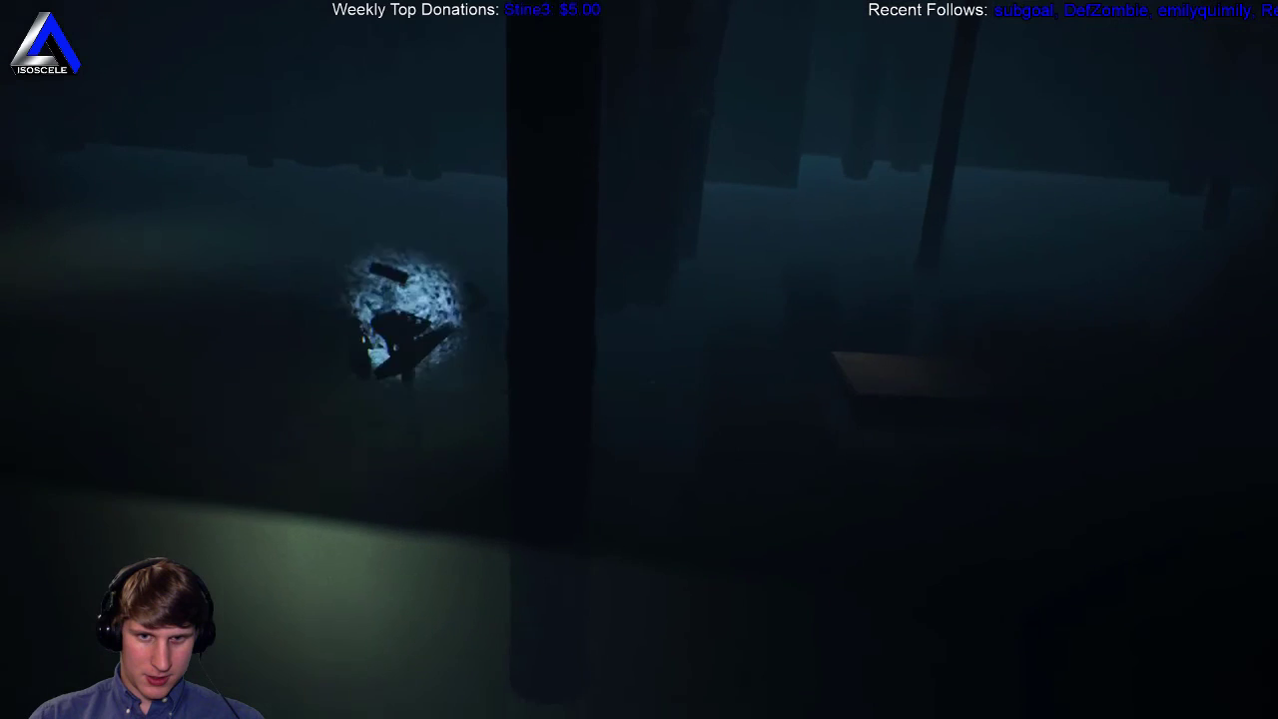
{"action": "key", "text": "d"}
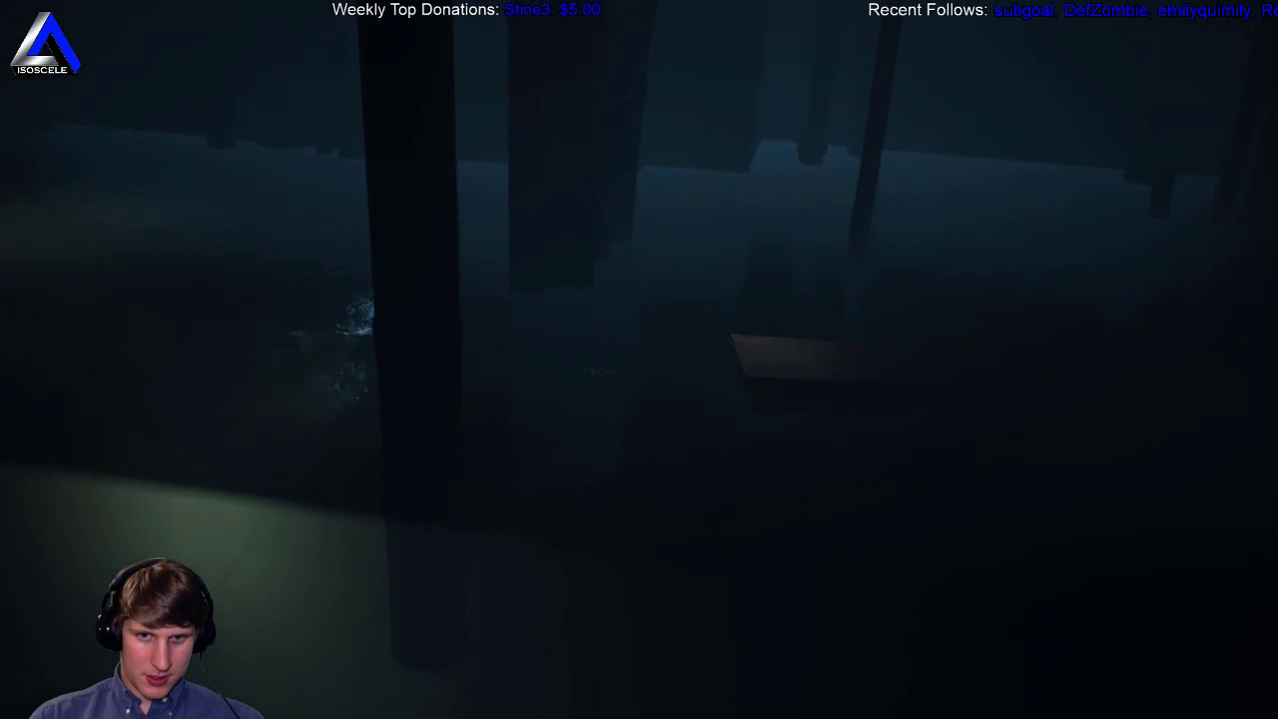
{"action": "key", "text": "d"}
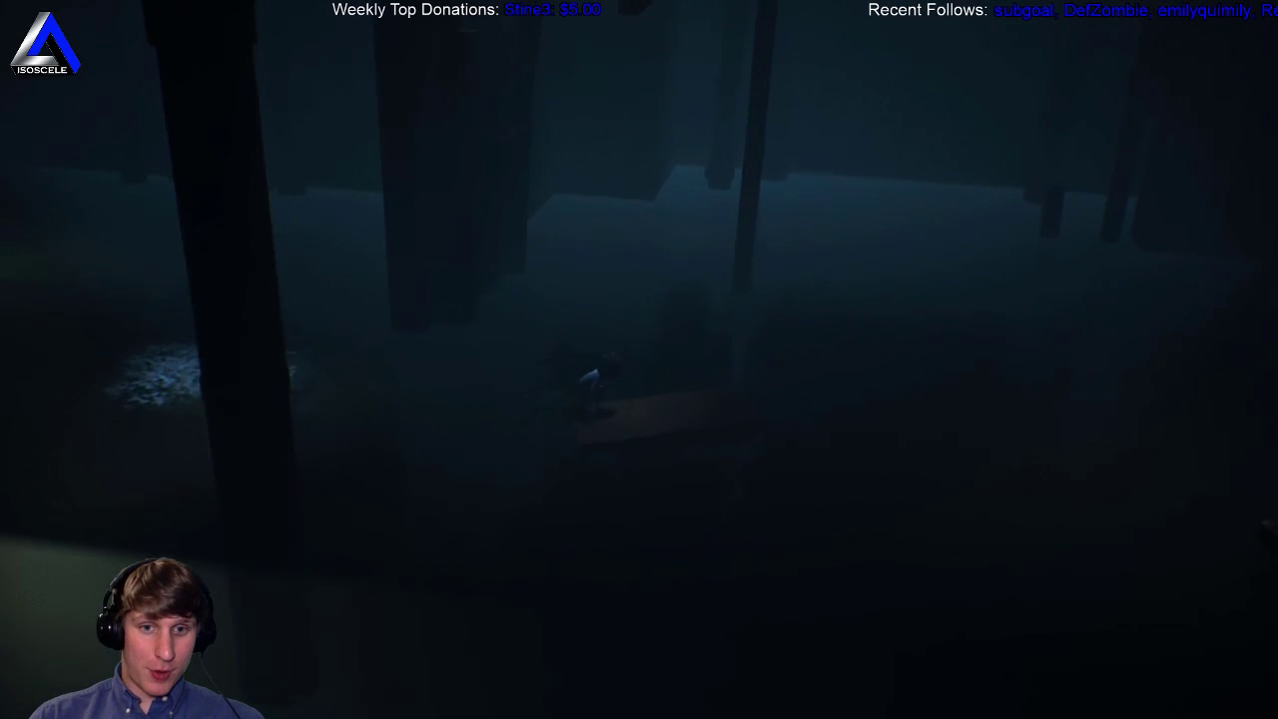
{"action": "key", "text": "d"}
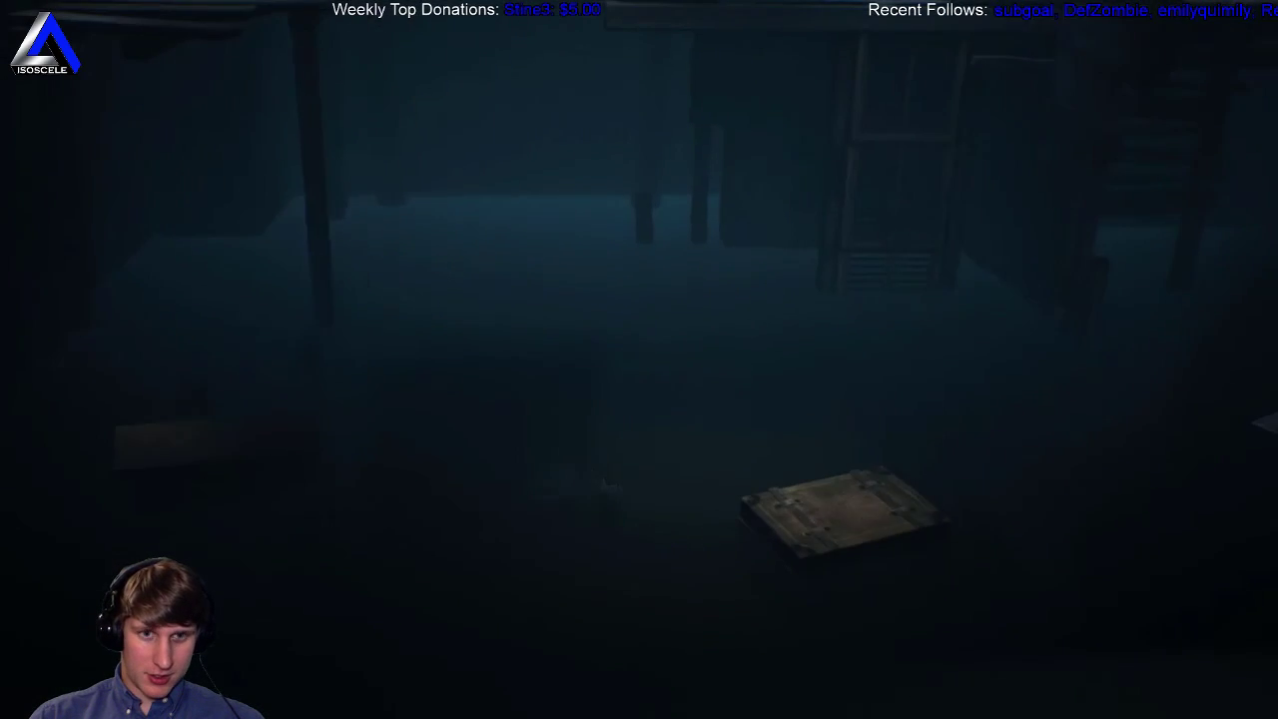
{"action": "key", "text": "d"}
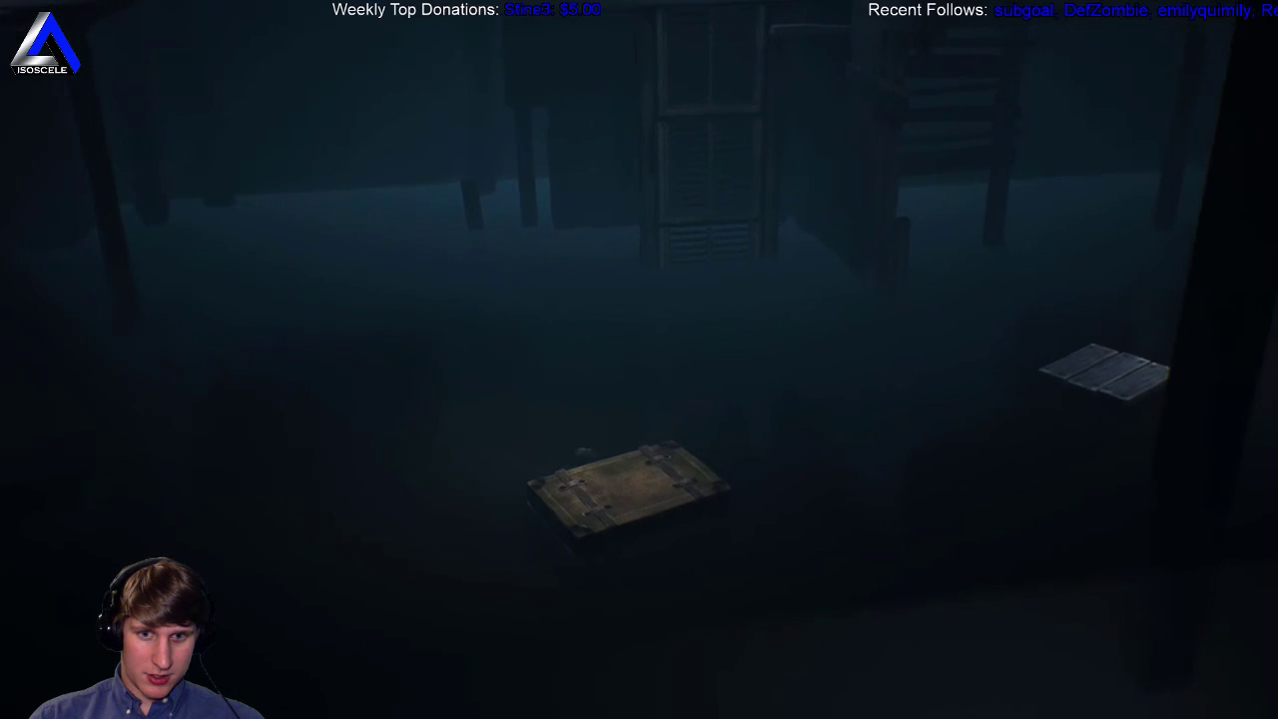
{"action": "key", "text": "d"}
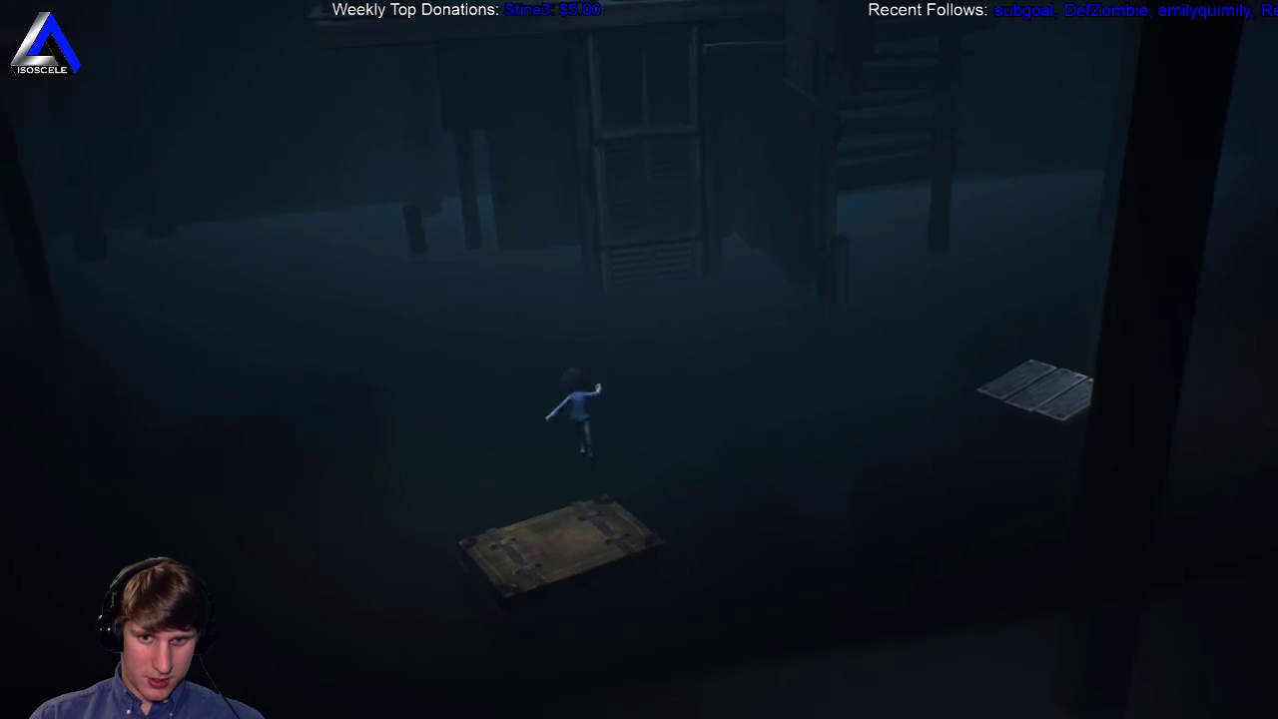
{"action": "key", "text": "d"}
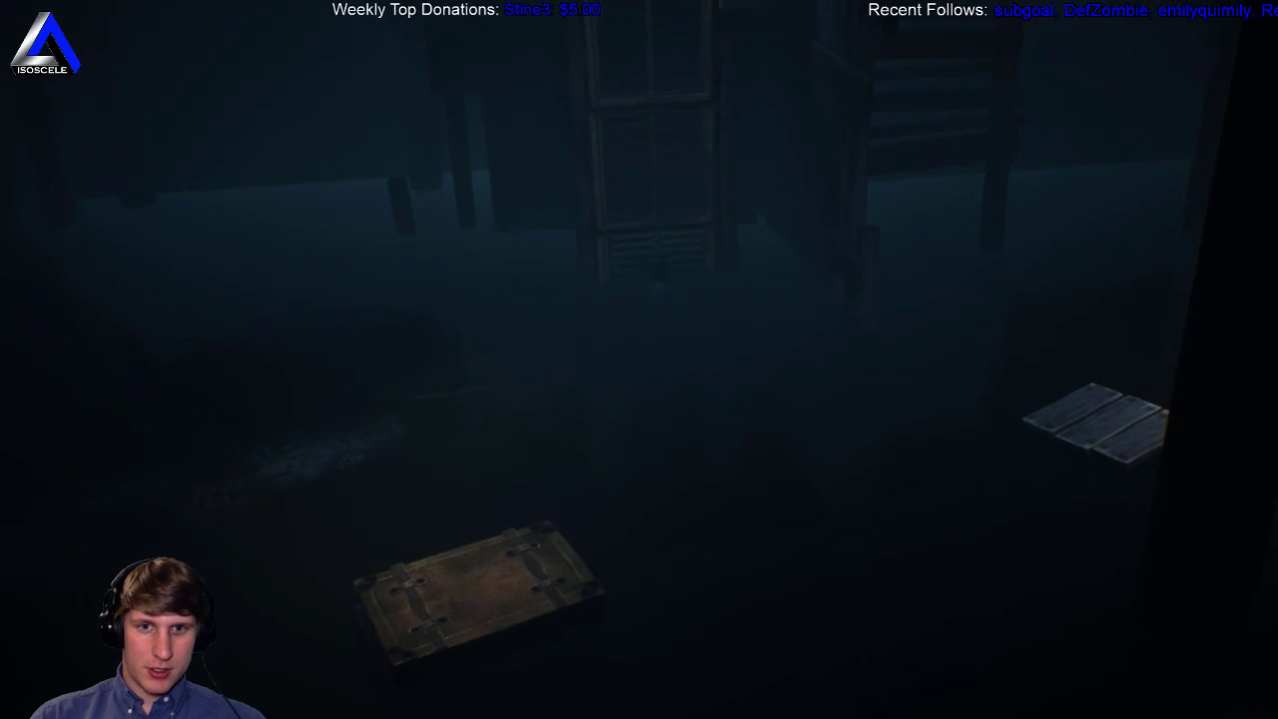
{"action": "key", "text": "w"}
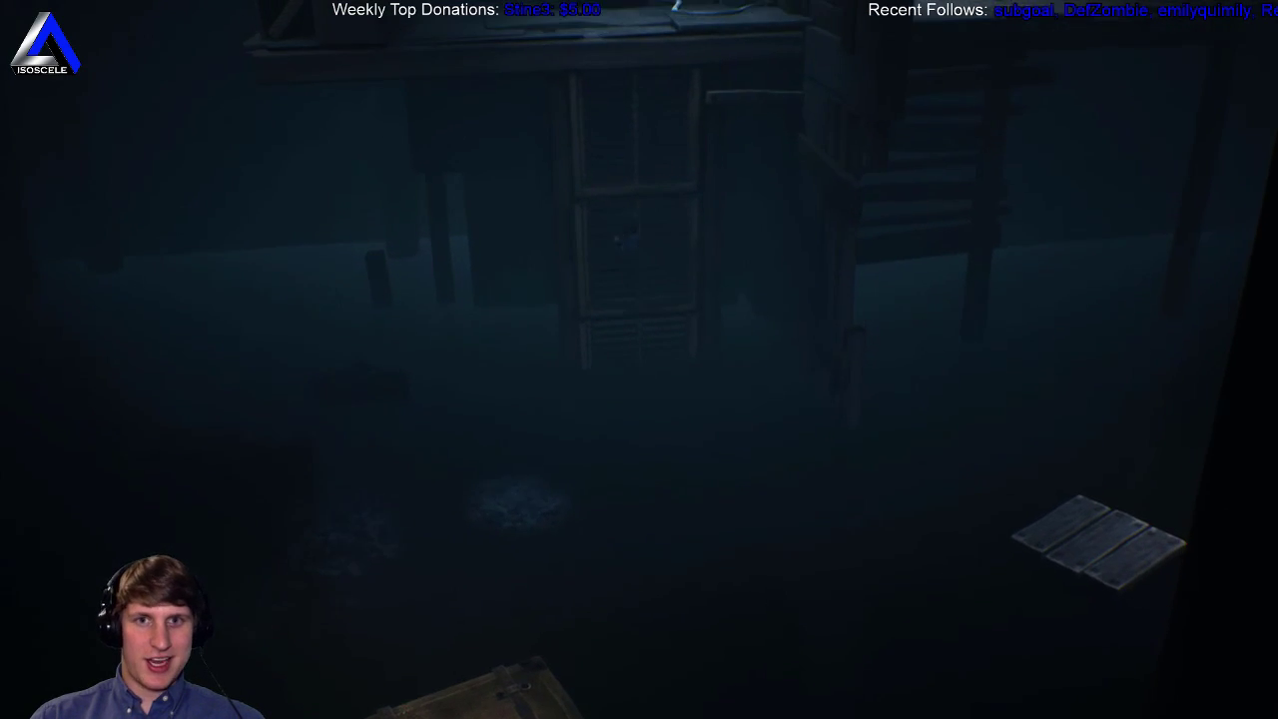
{"action": "key", "text": "w"}
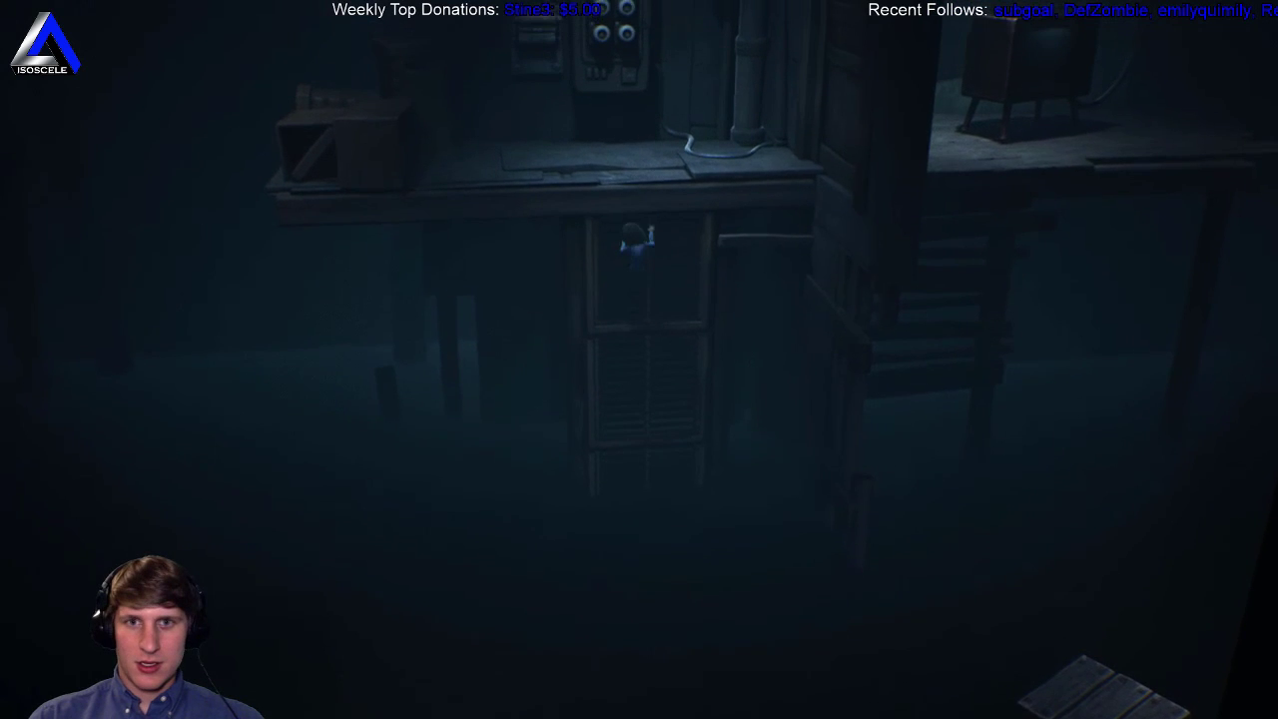
{"action": "key", "text": "a"}
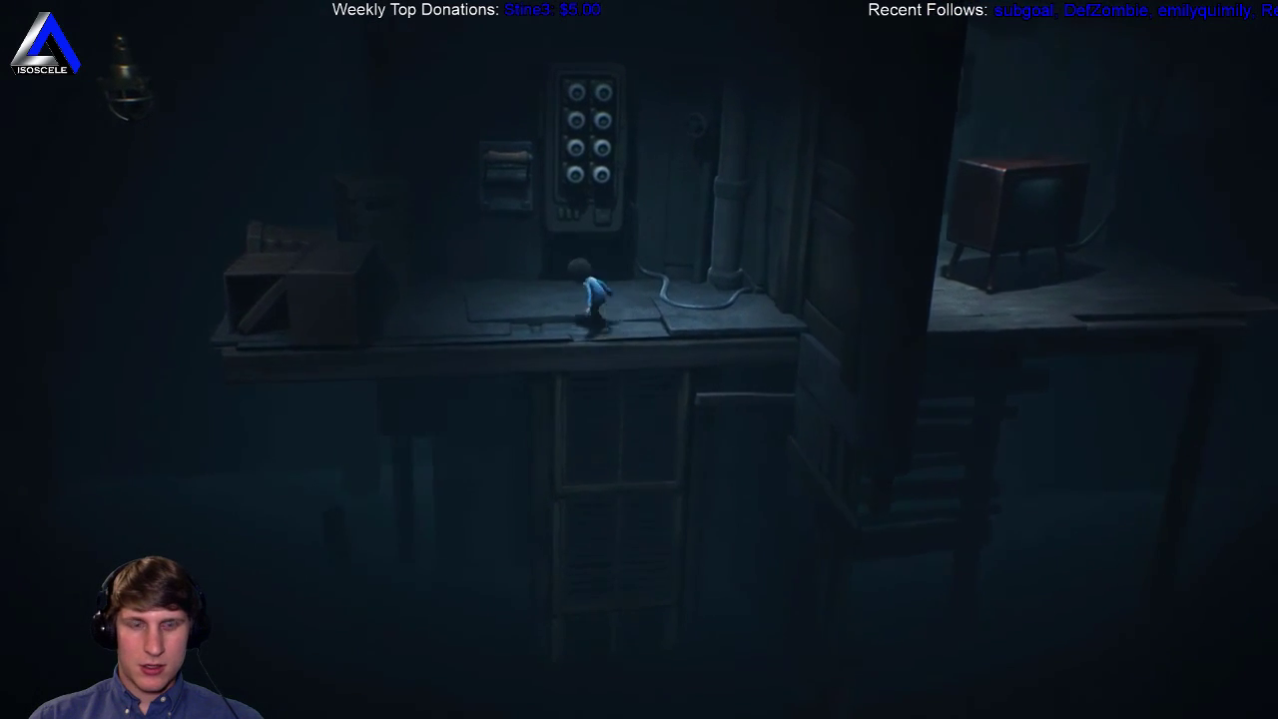